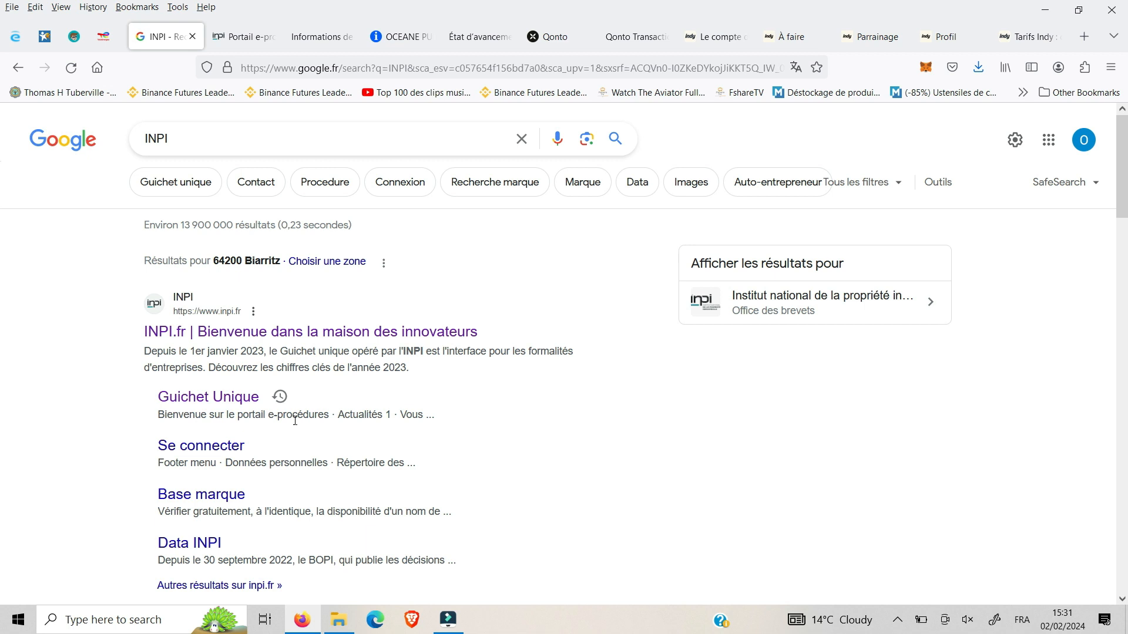
- Switch to the INPI e-procedures portal and review the procedures offered, including the annual accounts deposit under Entreprises
left_click(231, 39)
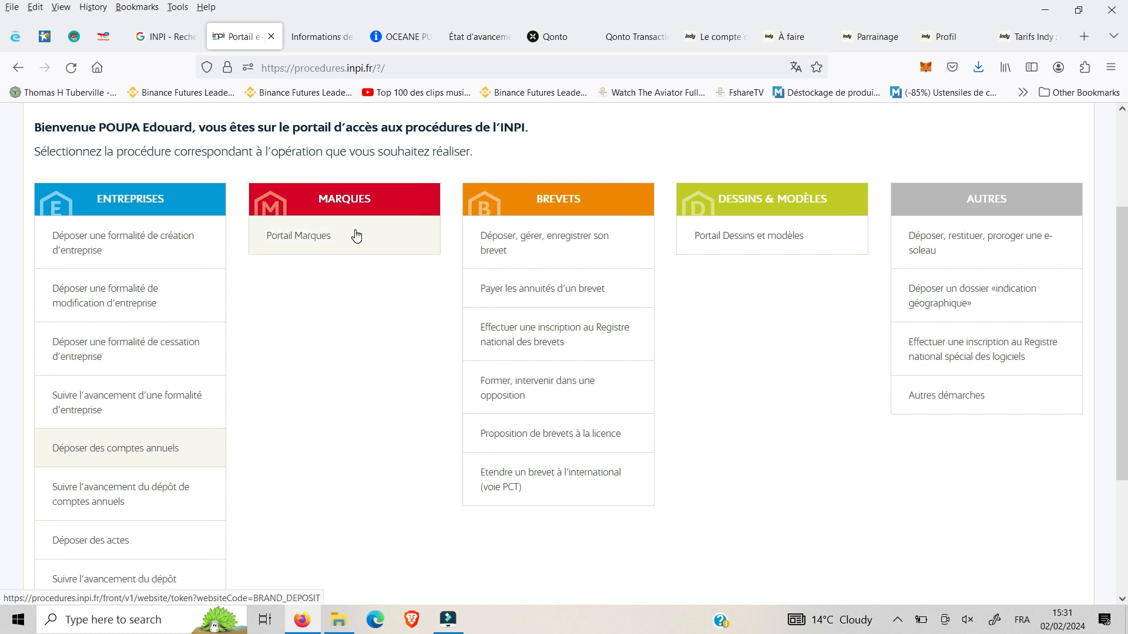
scroll(403, 169, "up", 2)
scroll(379, 200, "down", 2)
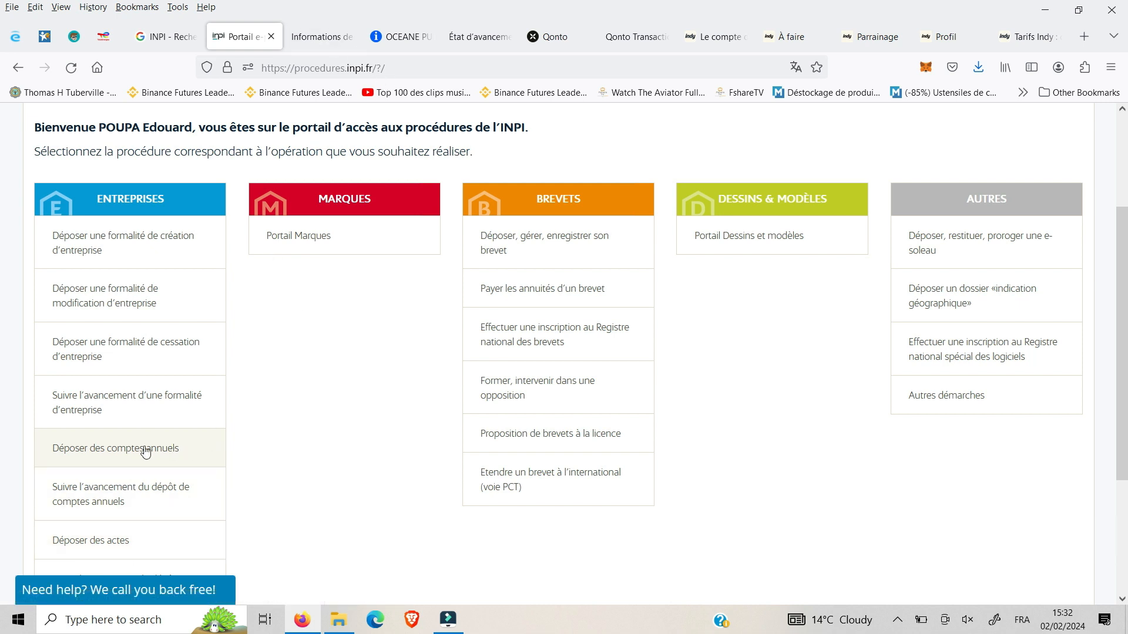
- Switch to the Guichet unique dashboard and examine its annual accounts deposit and drafts sections
left_click(302, 39)
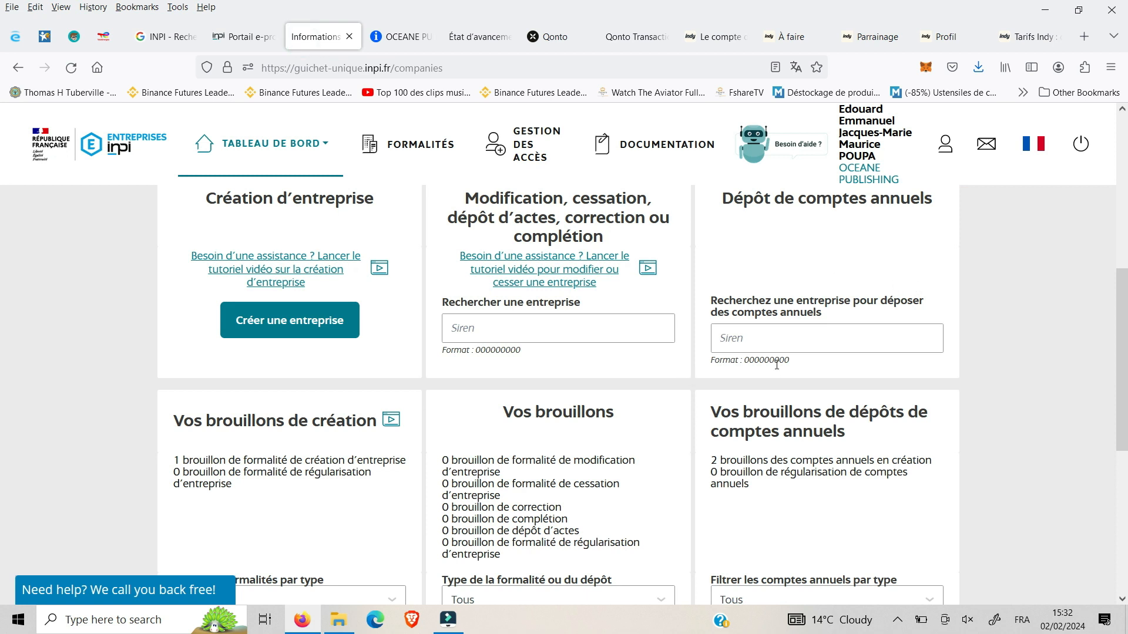
scroll(777, 361, "down", 3)
scroll(777, 361, "down", 3)
scroll(778, 363, "up", 3)
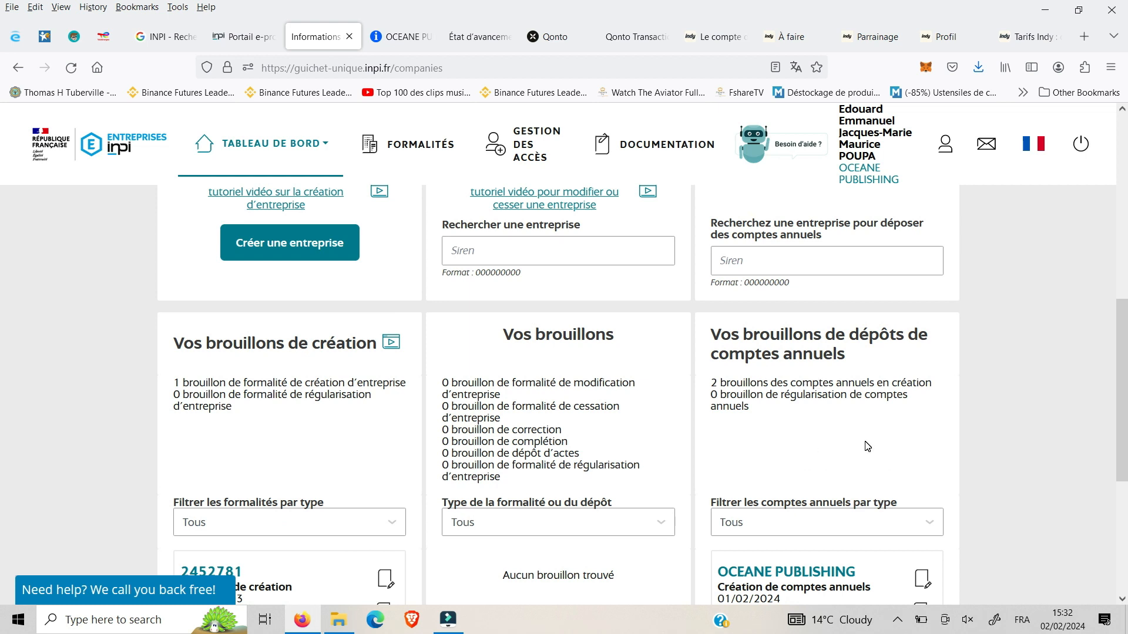
scroll(867, 446, "down", 5)
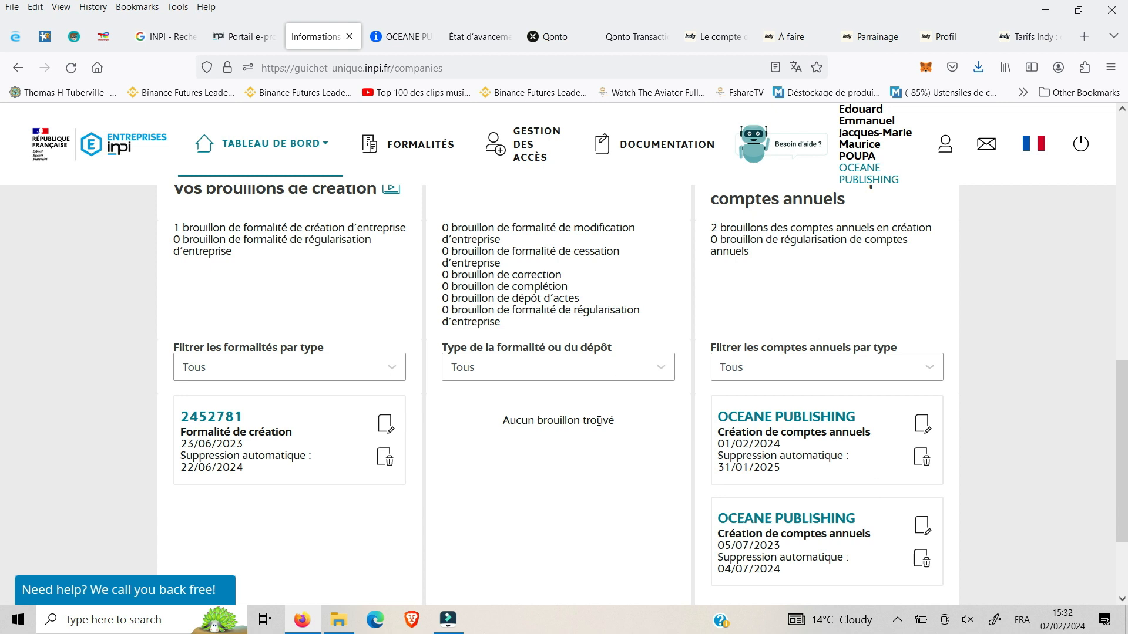
scroll(854, 453, "up", 10)
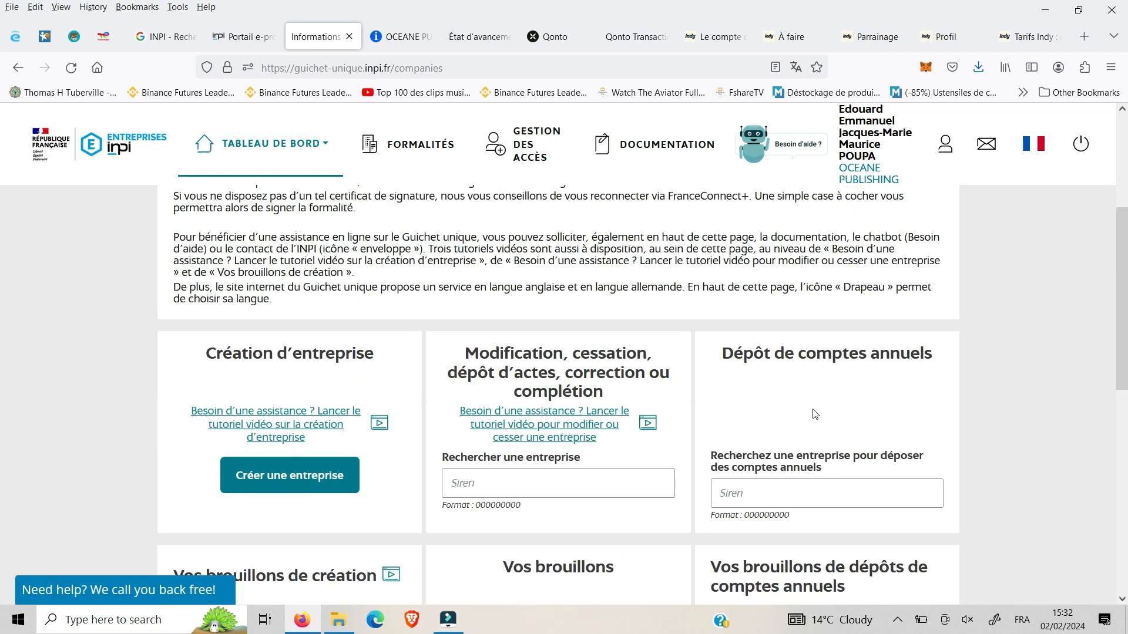
- Copy the SIREN number of OCEANE PUBLISHING from its societe.com page for the annual accounts company search
scroll(810, 288, "down", 2)
left_click(755, 415)
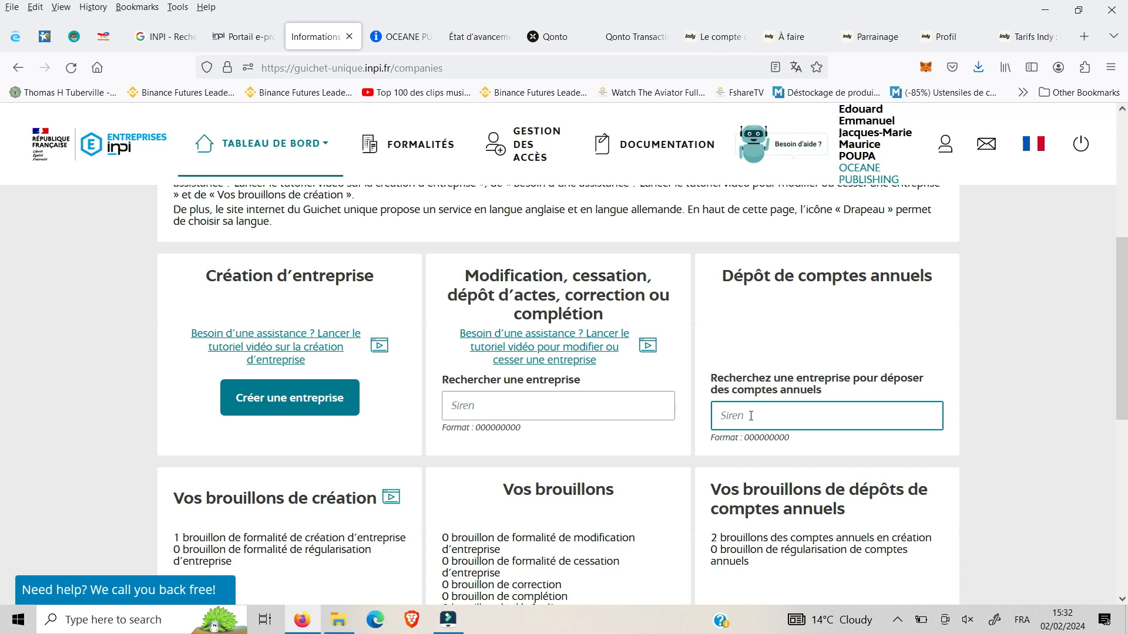
left_click(401, 36)
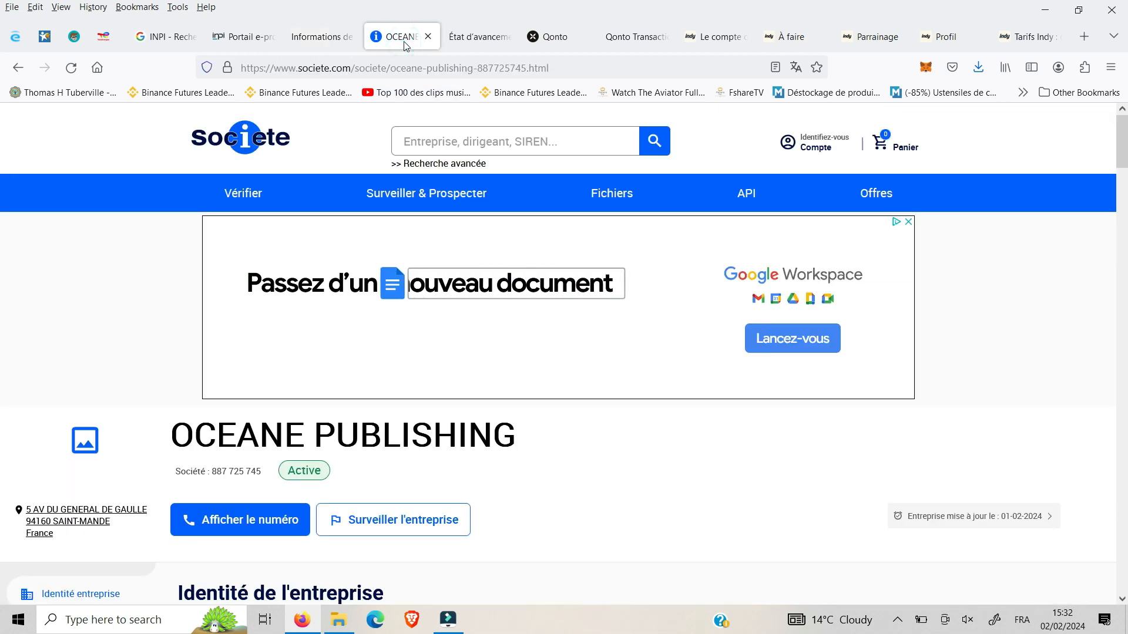
scroll(524, 416, "down", 10)
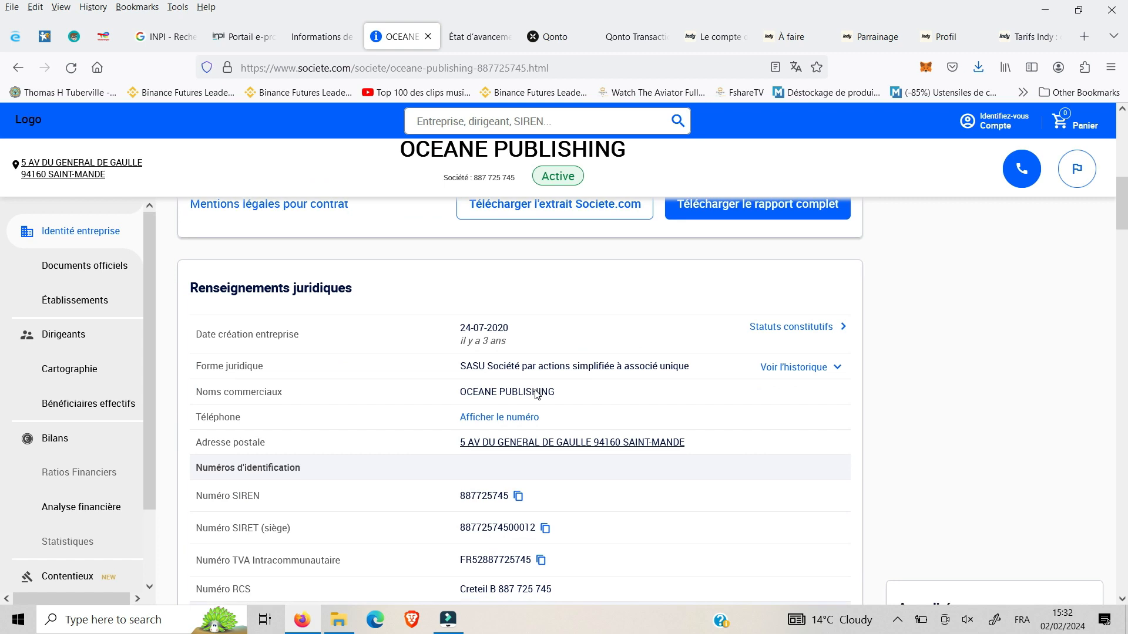
left_click(515, 346)
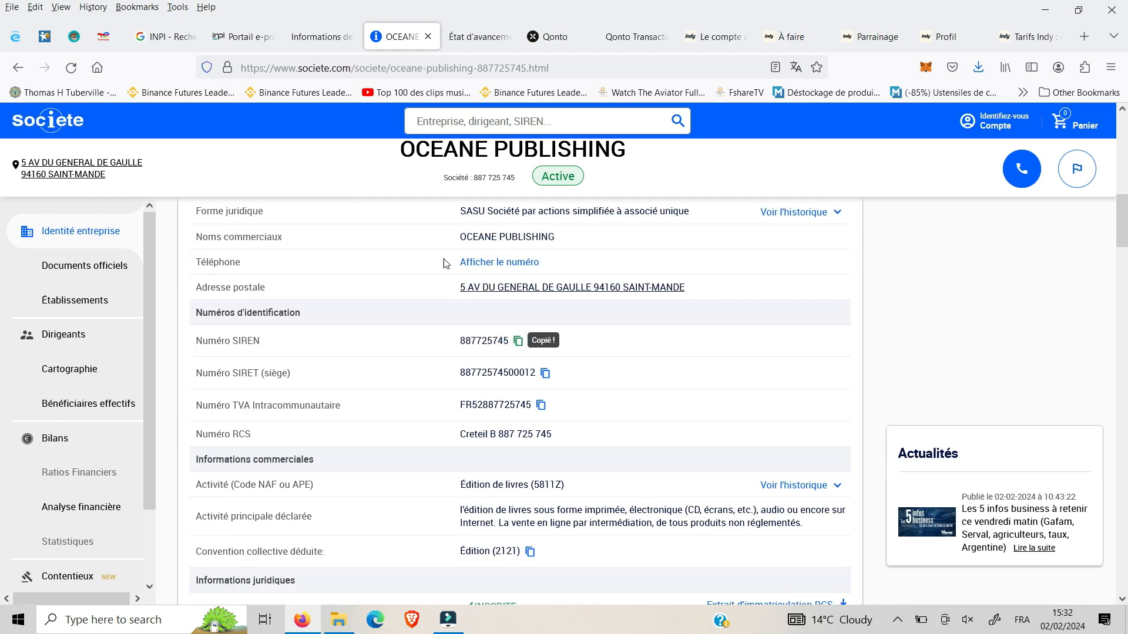
- Search for the company by the copied SIREN under Dépôt de comptes annuels and open the OCEANE PUBLISHING record
left_click(324, 35)
key("ctrl+v")
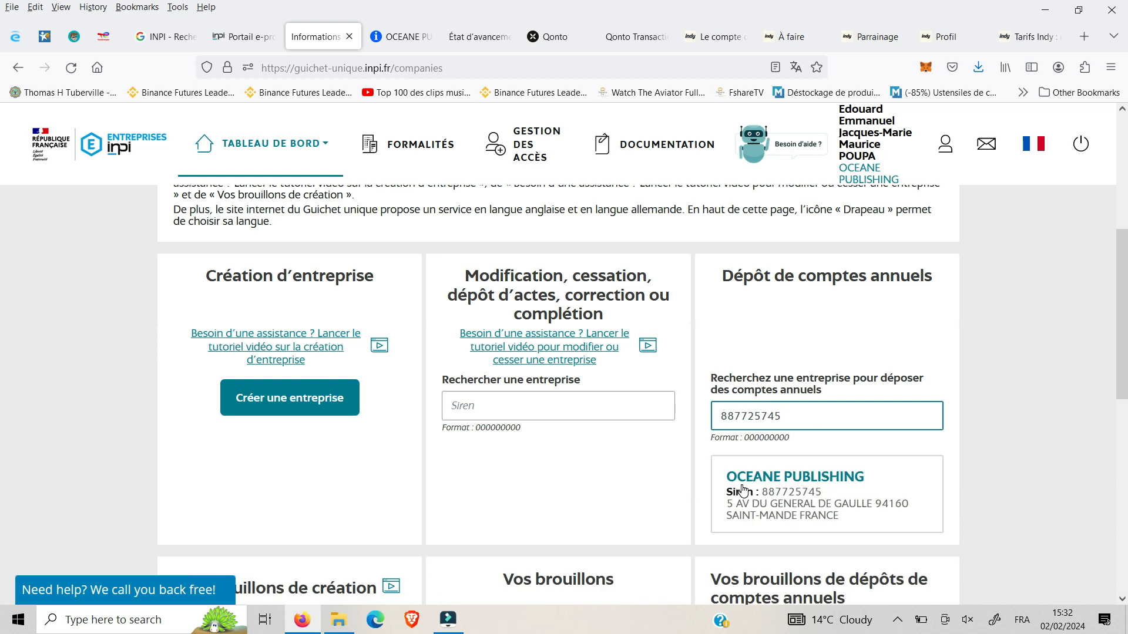
left_click(828, 504)
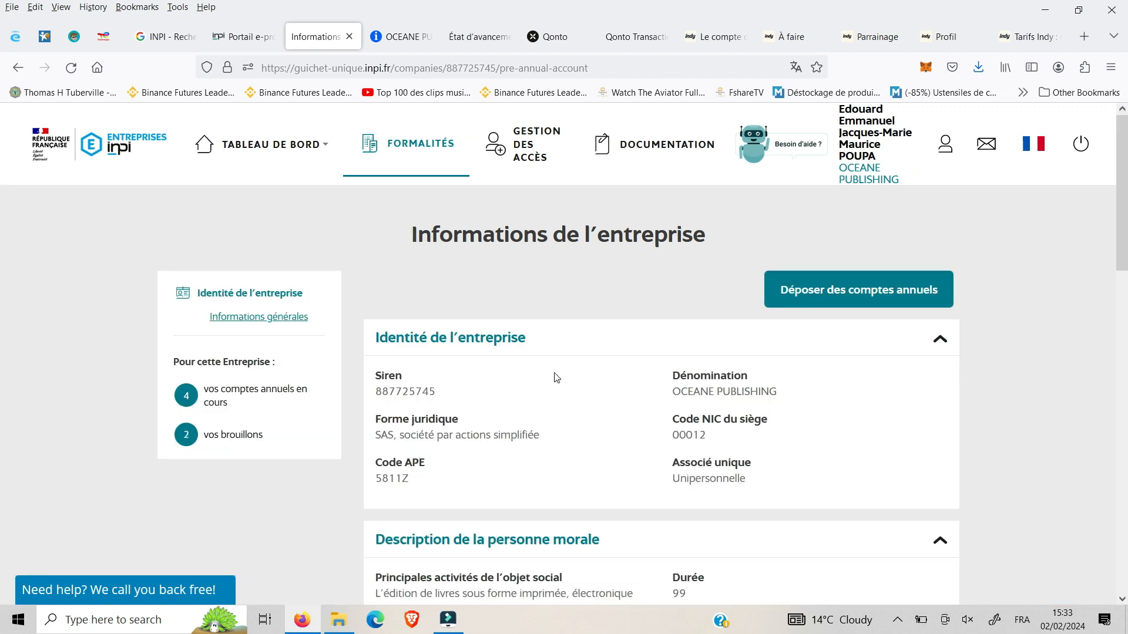
- Review the company information, including its legal description, address and domiciliation company
scroll(554, 376, "down", 3)
scroll(550, 384, "down", 4)
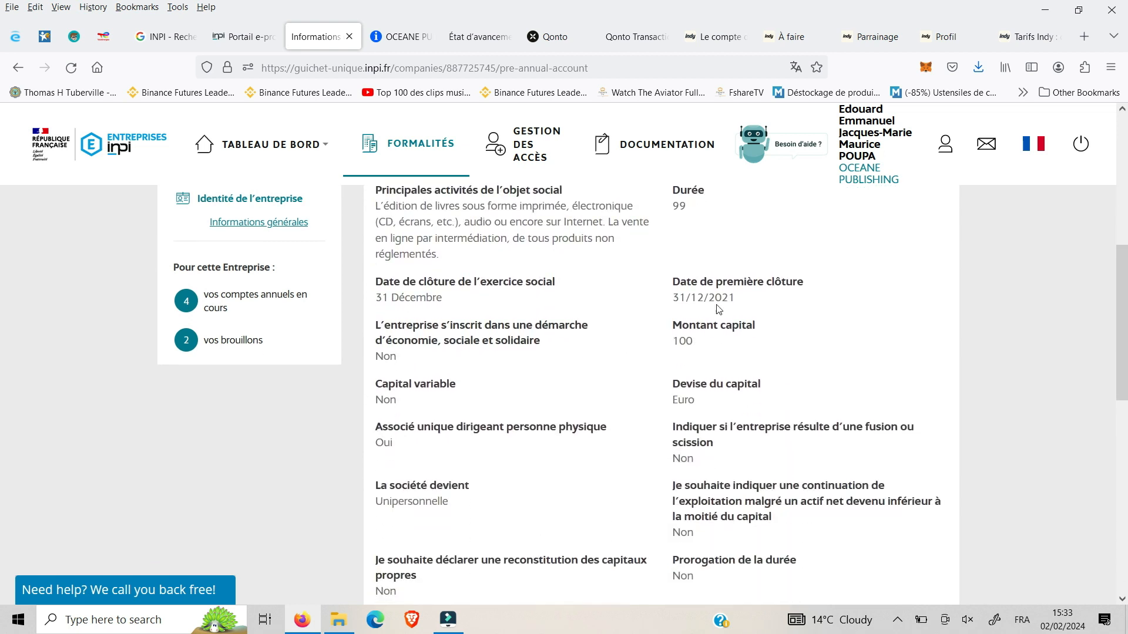
scroll(729, 306, "down", 3)
scroll(731, 308, "down", 4)
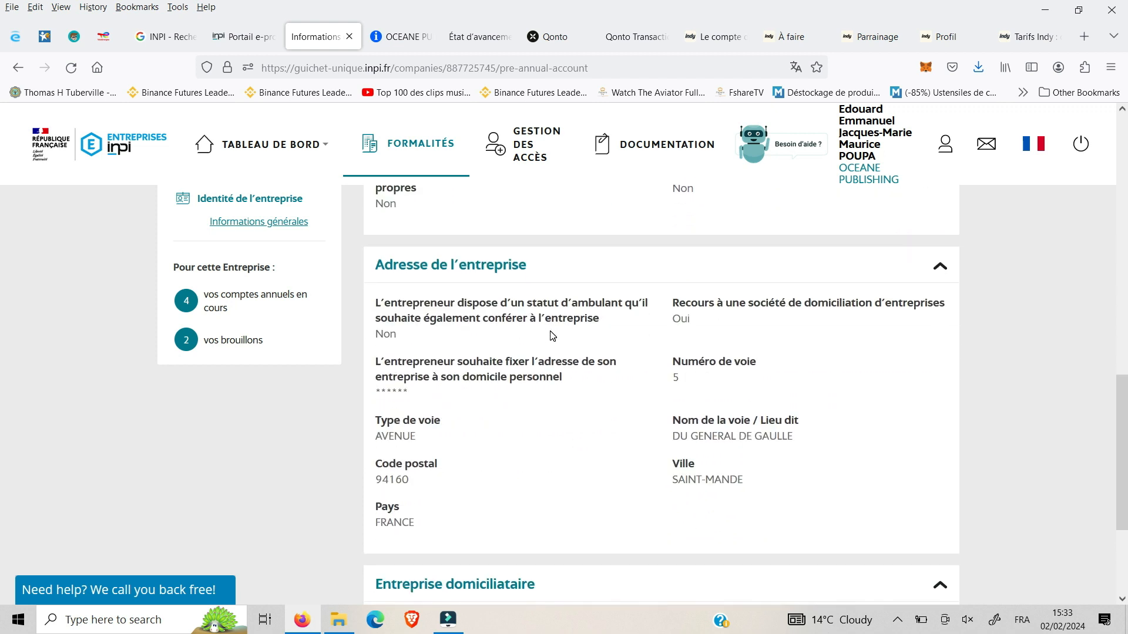
scroll(552, 334, "down", 2)
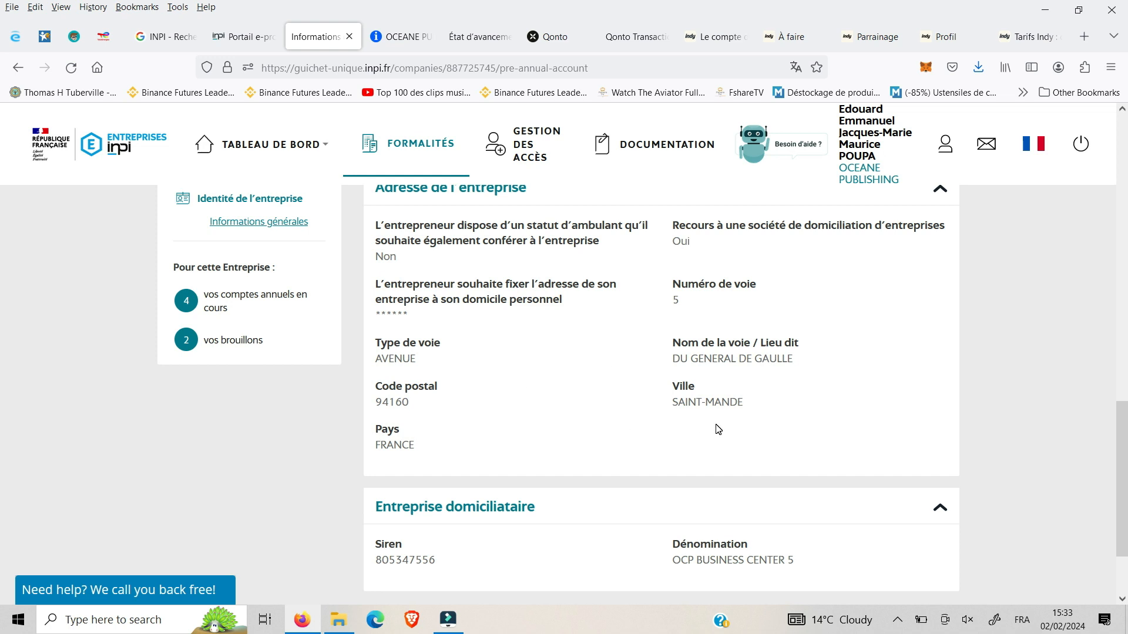
scroll(719, 429, "down", 2)
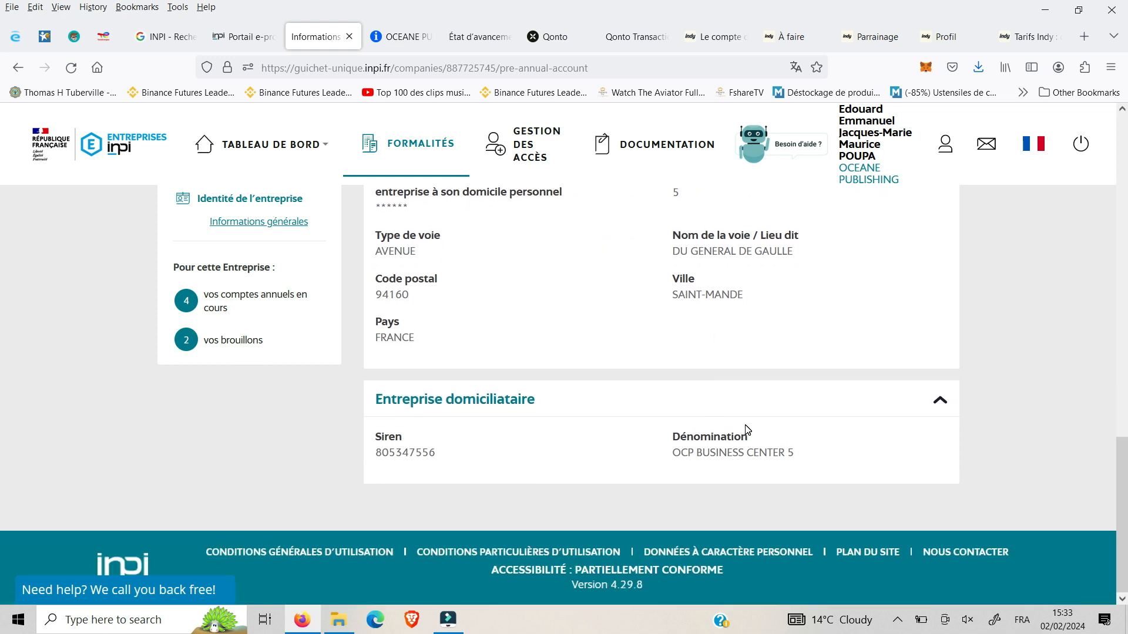
scroll(743, 424, "up", 5)
scroll(743, 424, "up", 10)
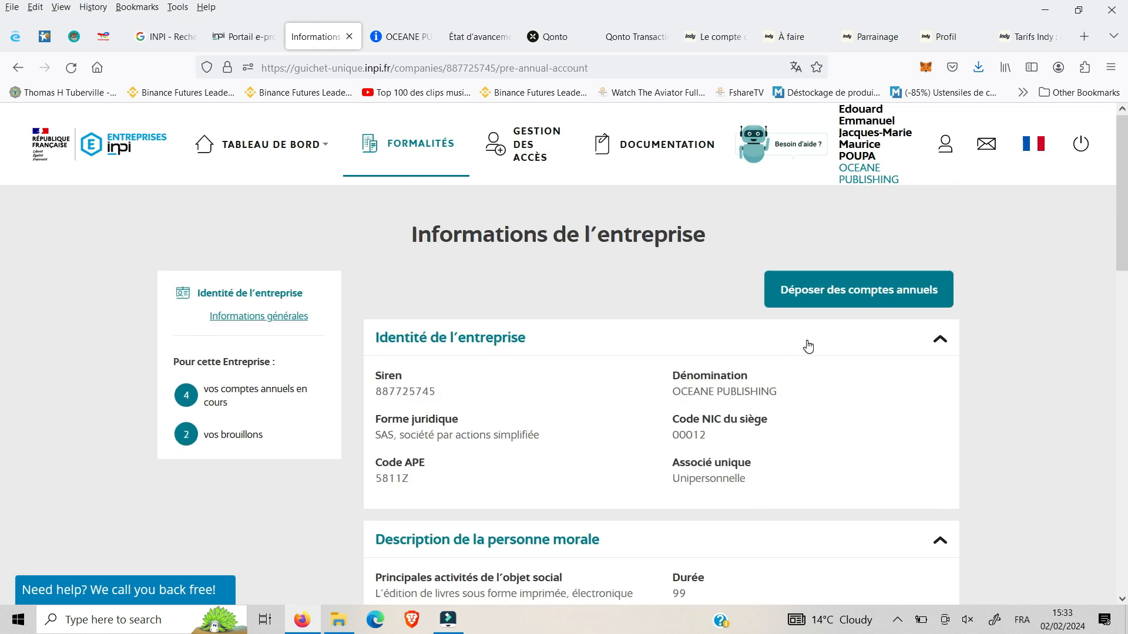
- Start an annual accounts deposit, name the draft "Depot des comptes annuels 2023" and proceed to the deposit details
left_click(873, 300)
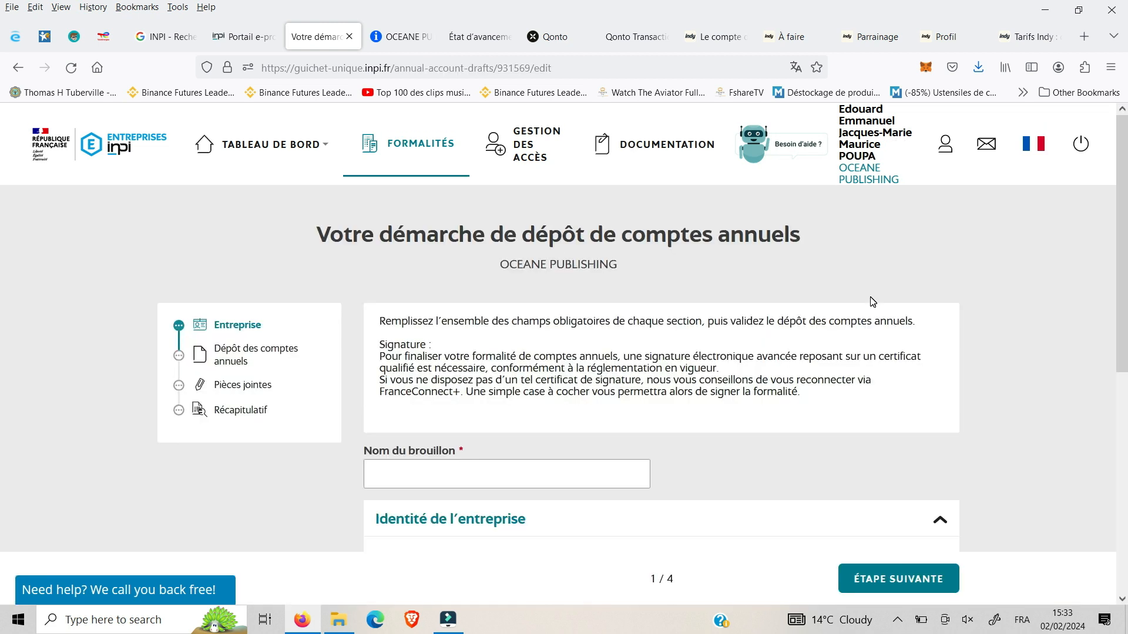
scroll(579, 306, "down", 3)
left_click(557, 323)
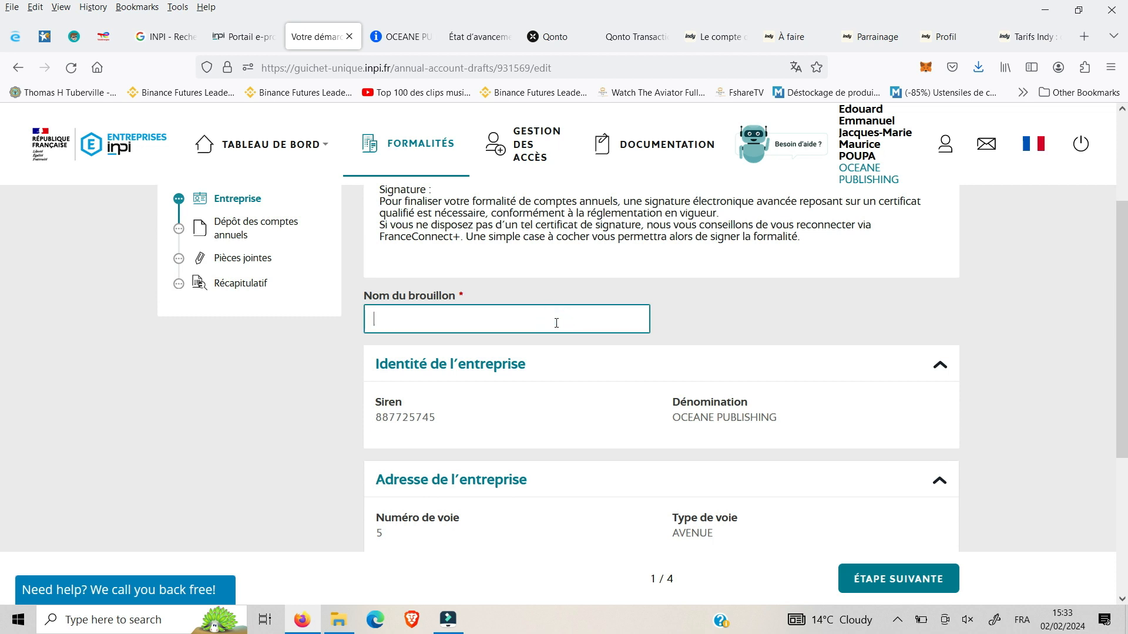
type("Depot des comptes annuel")
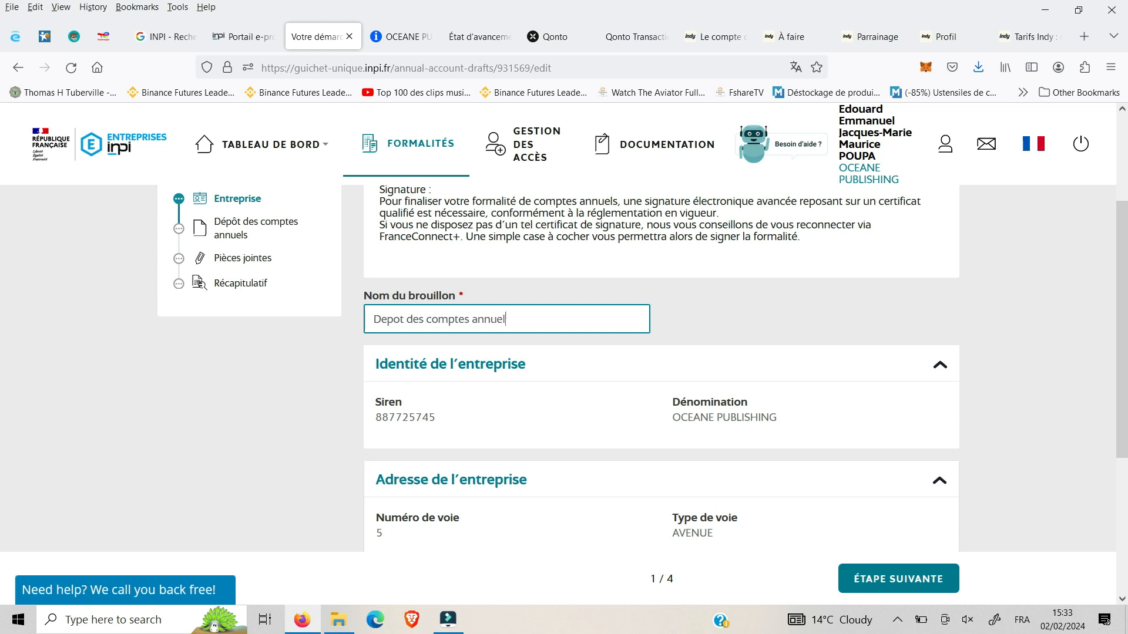
type("s 2023")
scroll(629, 357, "down", 3)
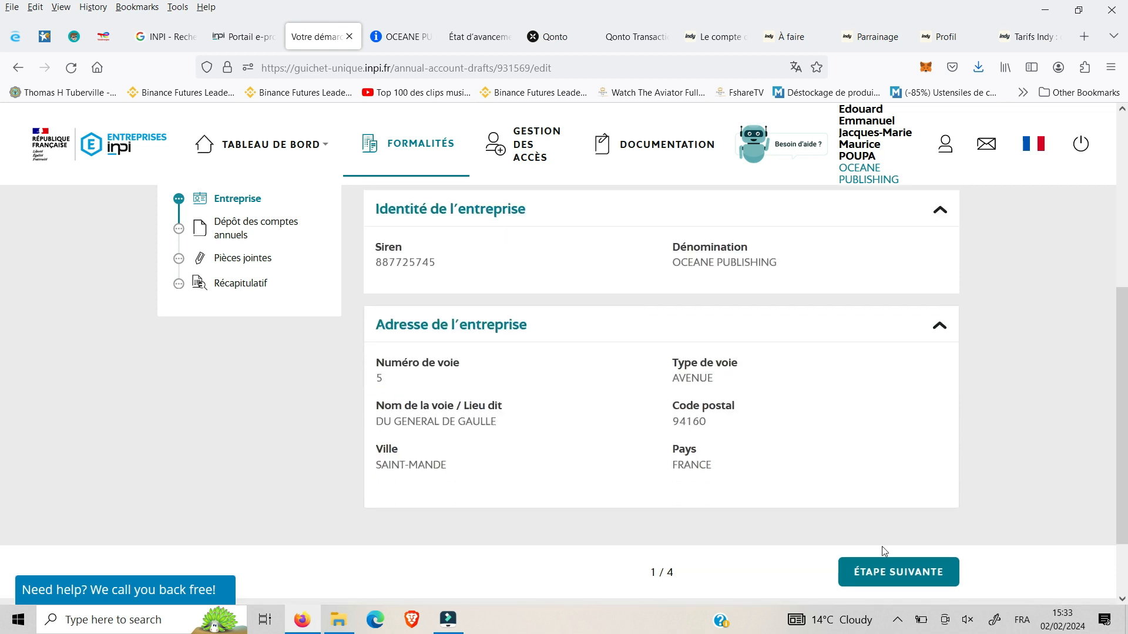
scroll(895, 564, "down", 2)
left_click(897, 495)
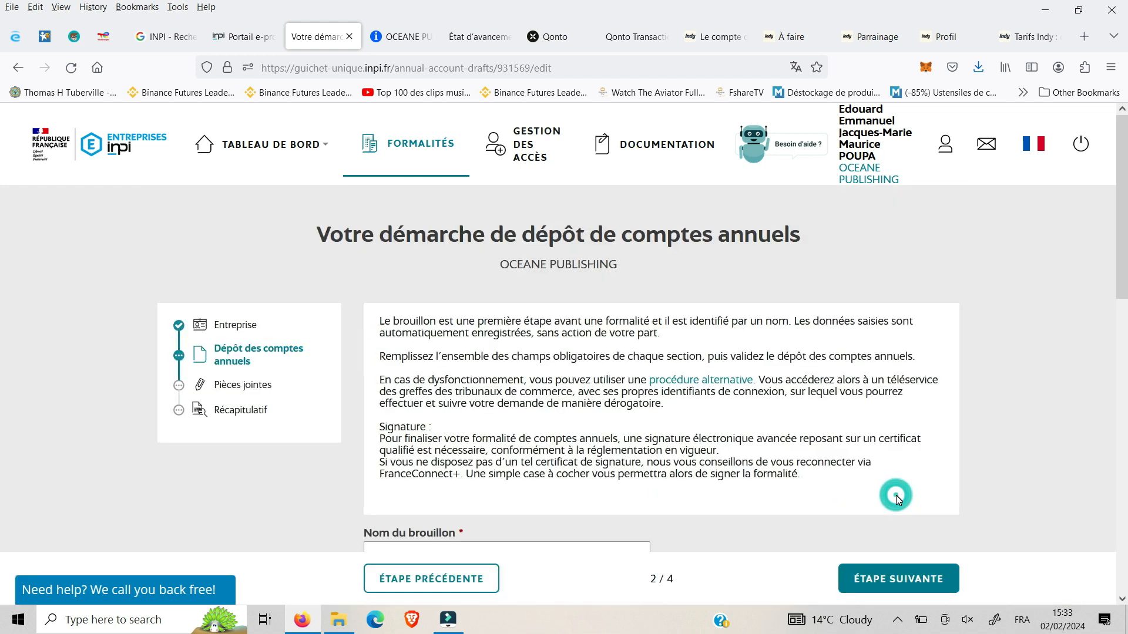
- Set the deposit type to Comptes sociaux and consult the explanation of corrective deposits
scroll(755, 432, "down", 5)
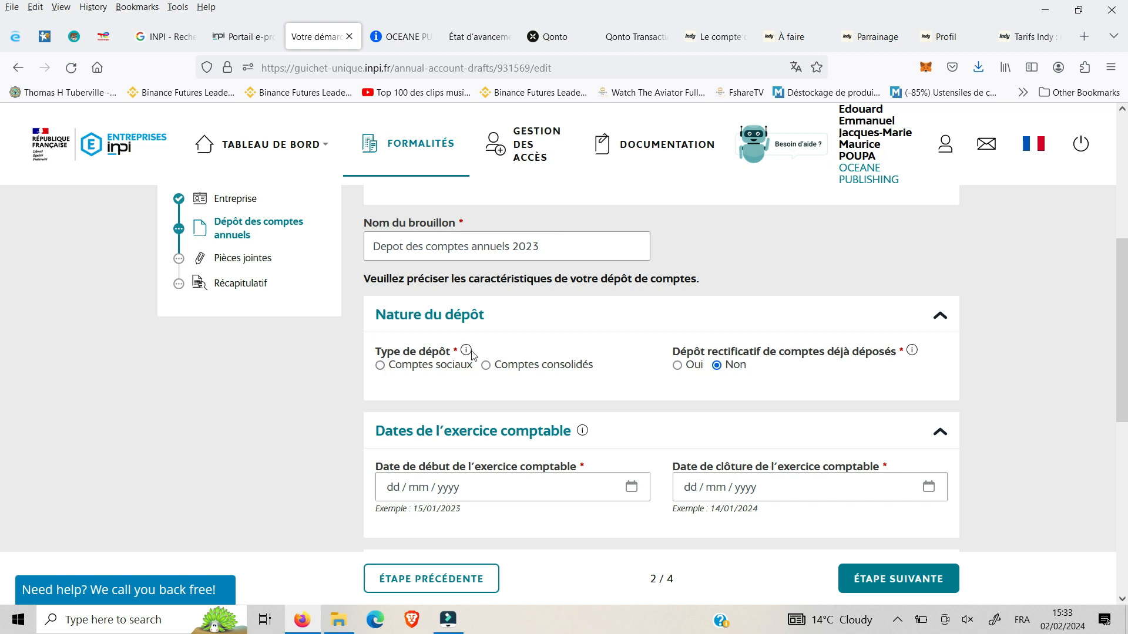
mouse_move(468, 355)
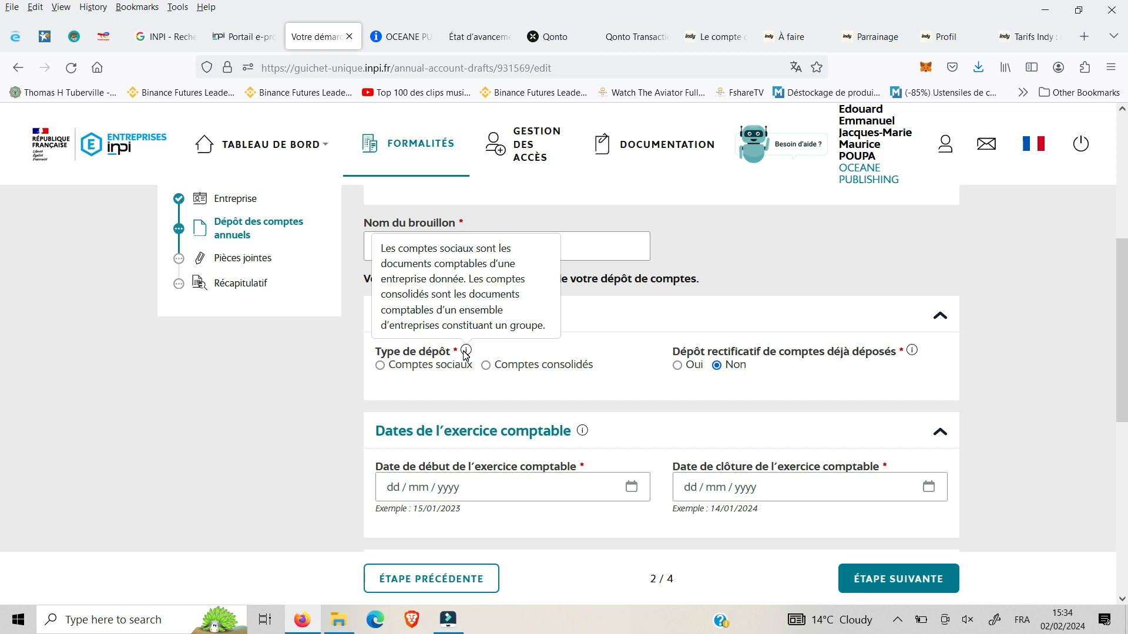
left_click(380, 367)
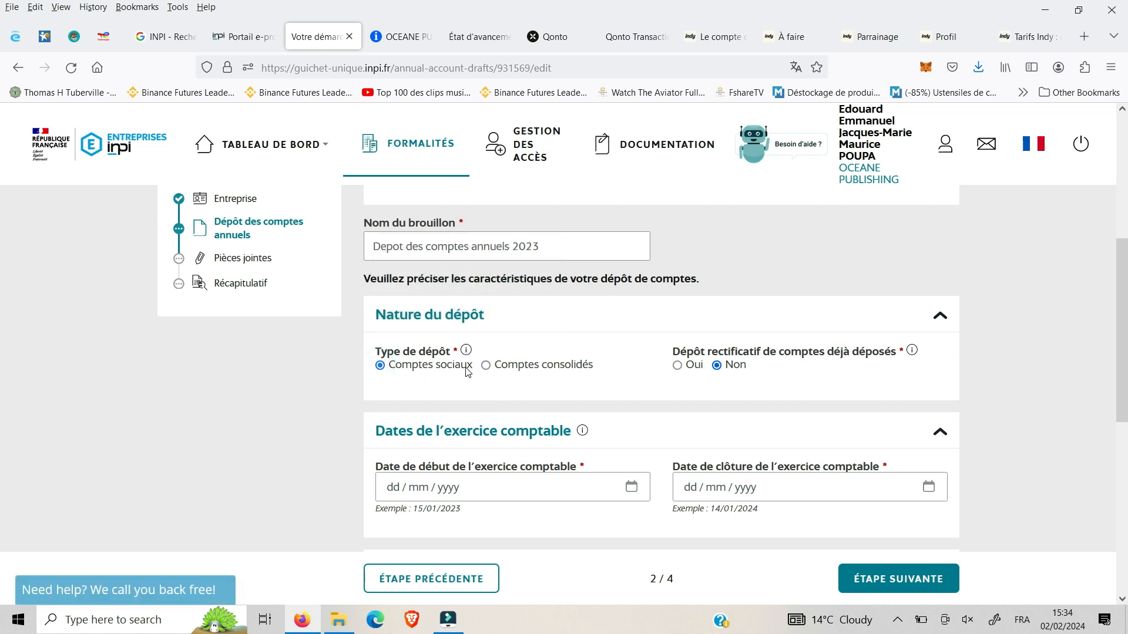
scroll(858, 404, "down", 2)
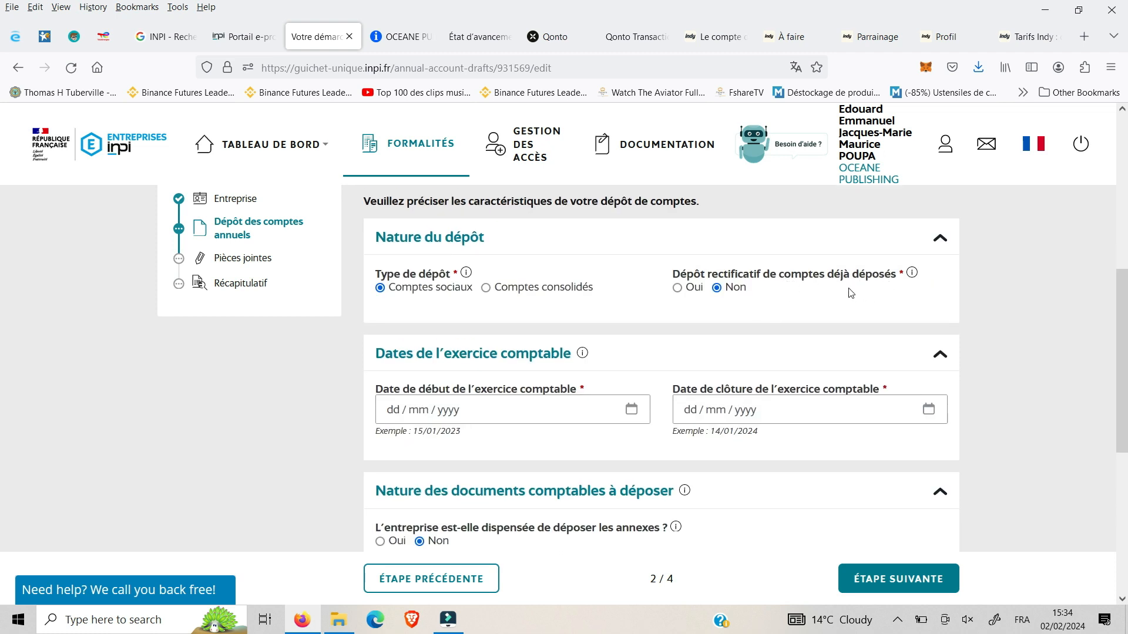
mouse_move(913, 276)
- Set the accounting year's start date to 01/01/2023 and its closing date to 31/12/2023
scroll(624, 367, "down", 1)
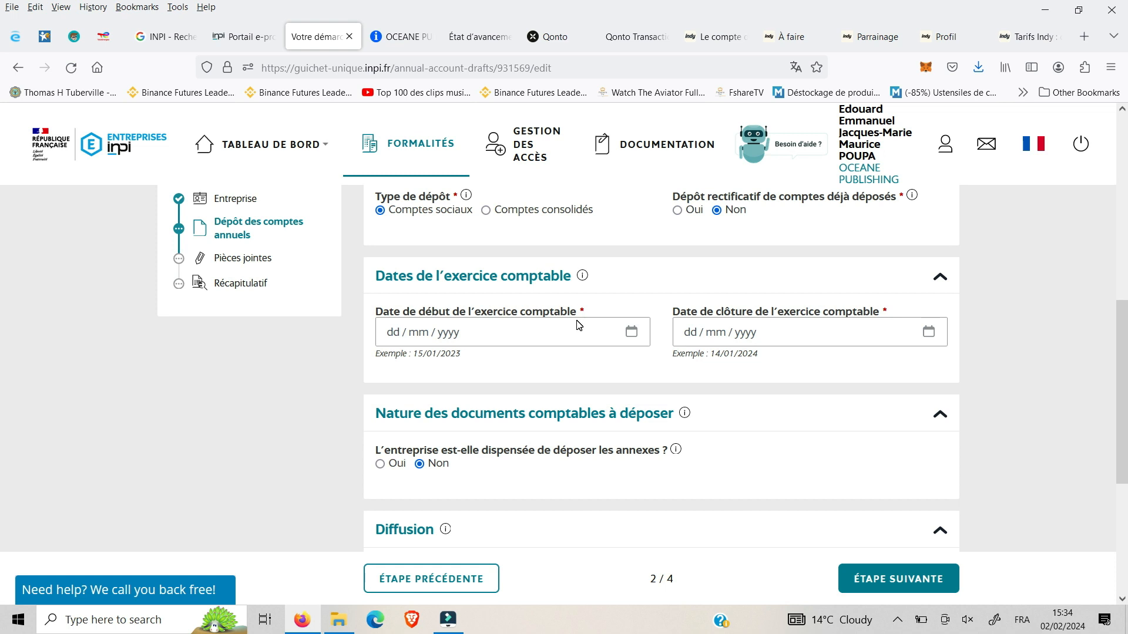
left_click(389, 337)
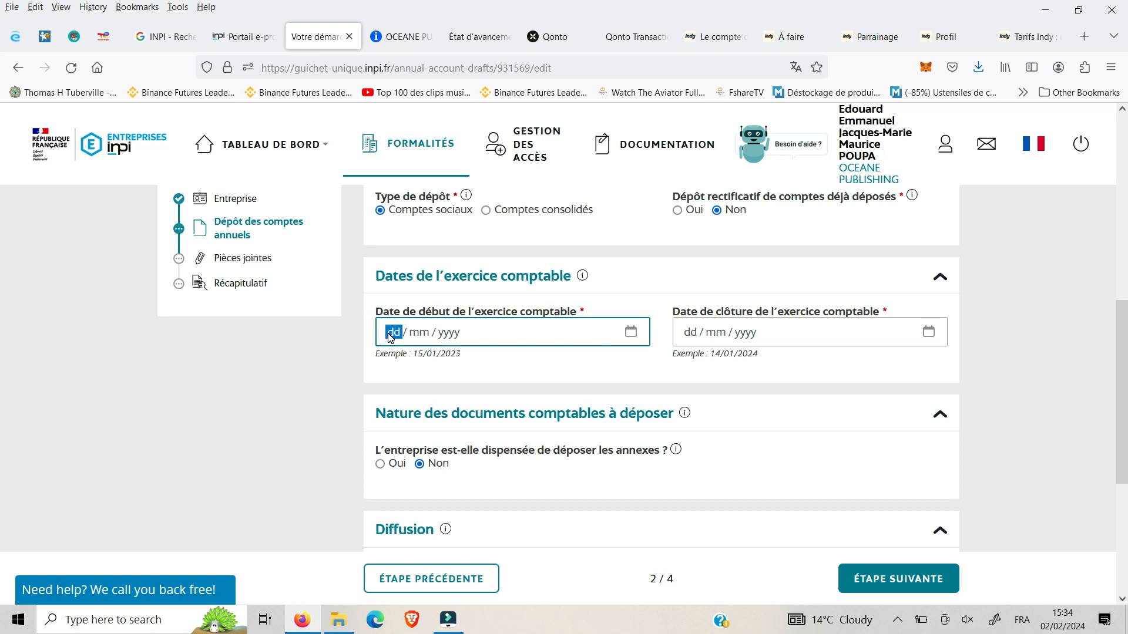
type("01 / 01 /")
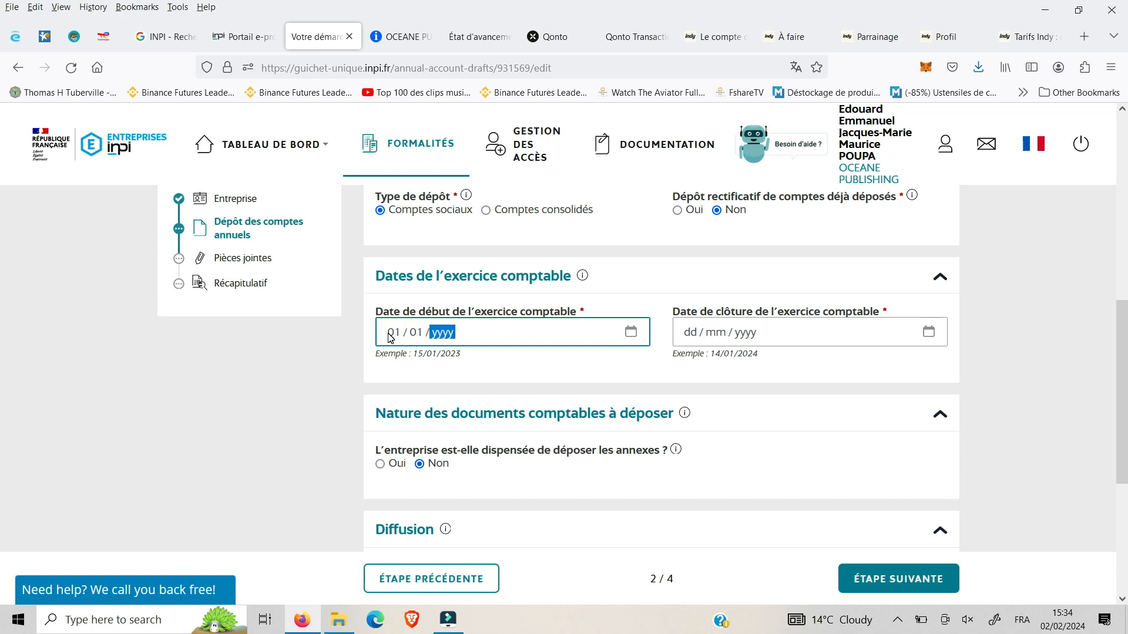
type(" 2023")
left_click(709, 337)
type("31 / 12 / ")
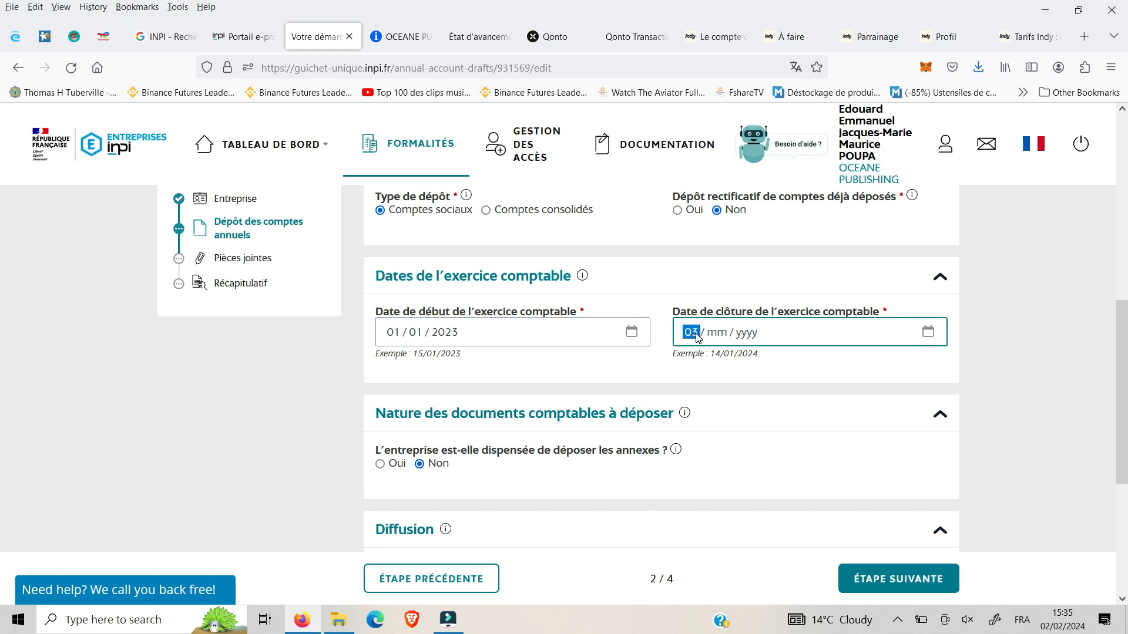
type("2023")
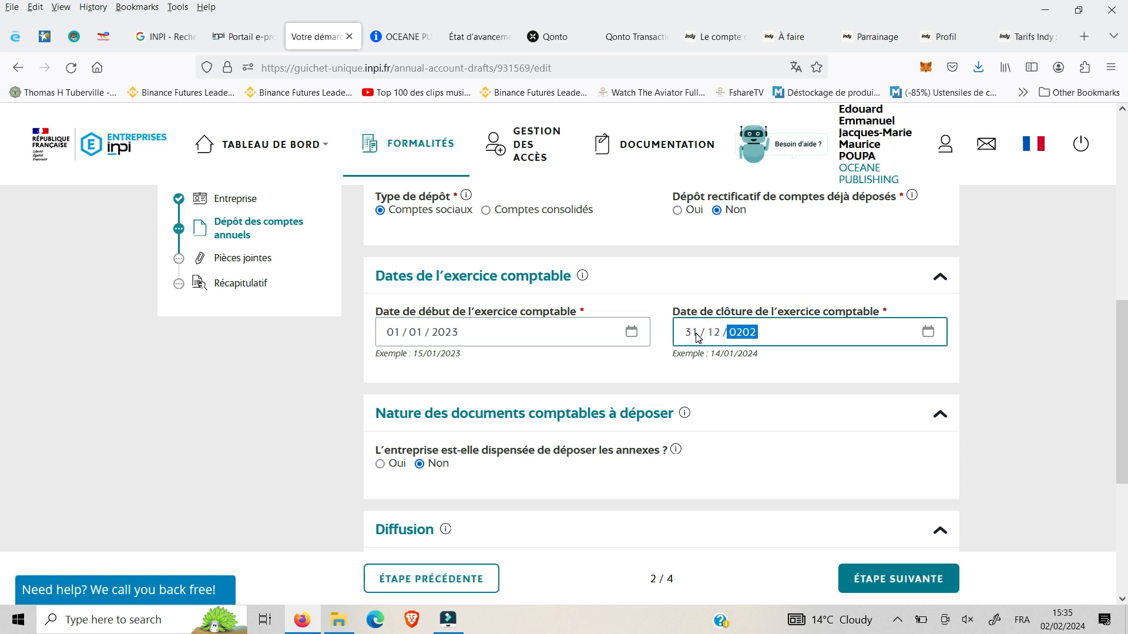
left_click(978, 331)
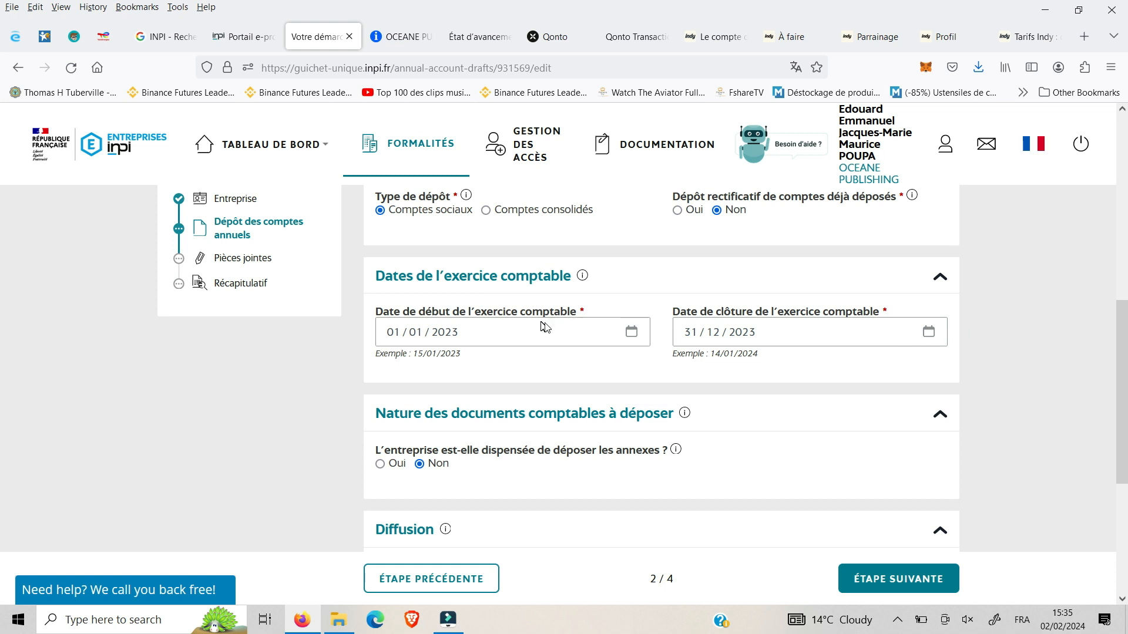
- Consult the annex exemption explanation and declare the company exempt from filing the annexes with Oui
scroll(564, 353, "down", 2)
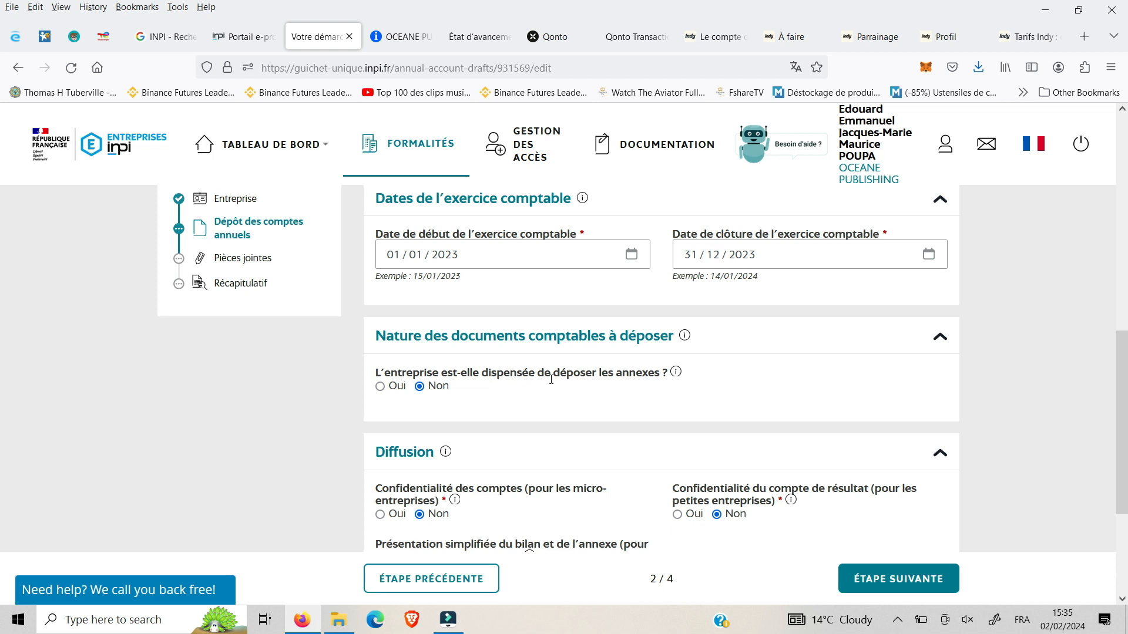
mouse_move(676, 375)
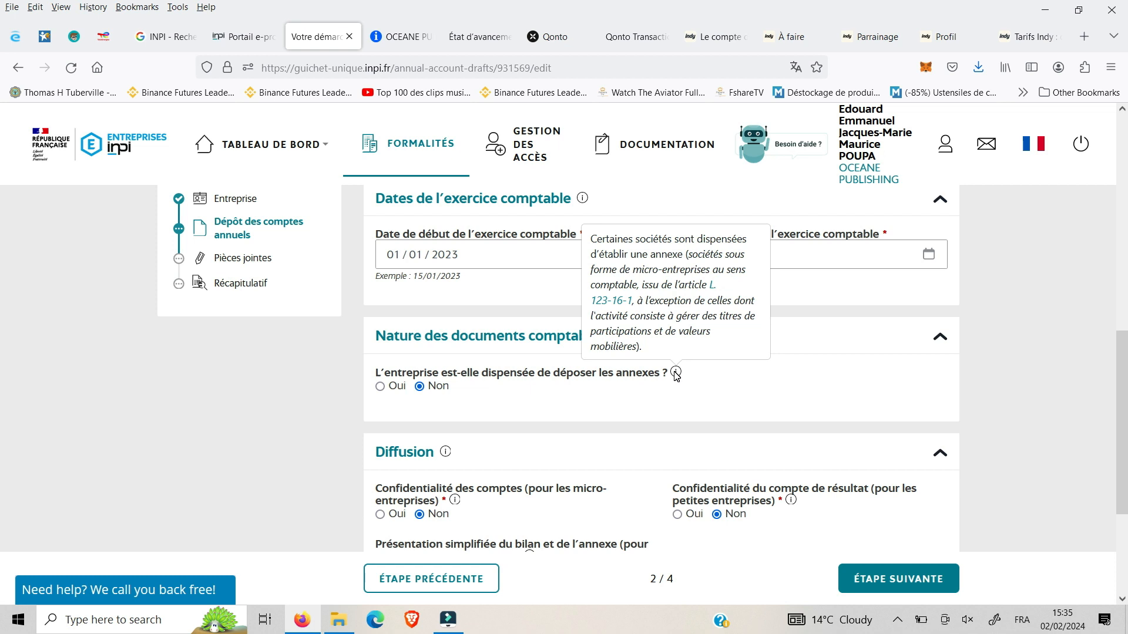
left_click(380, 387)
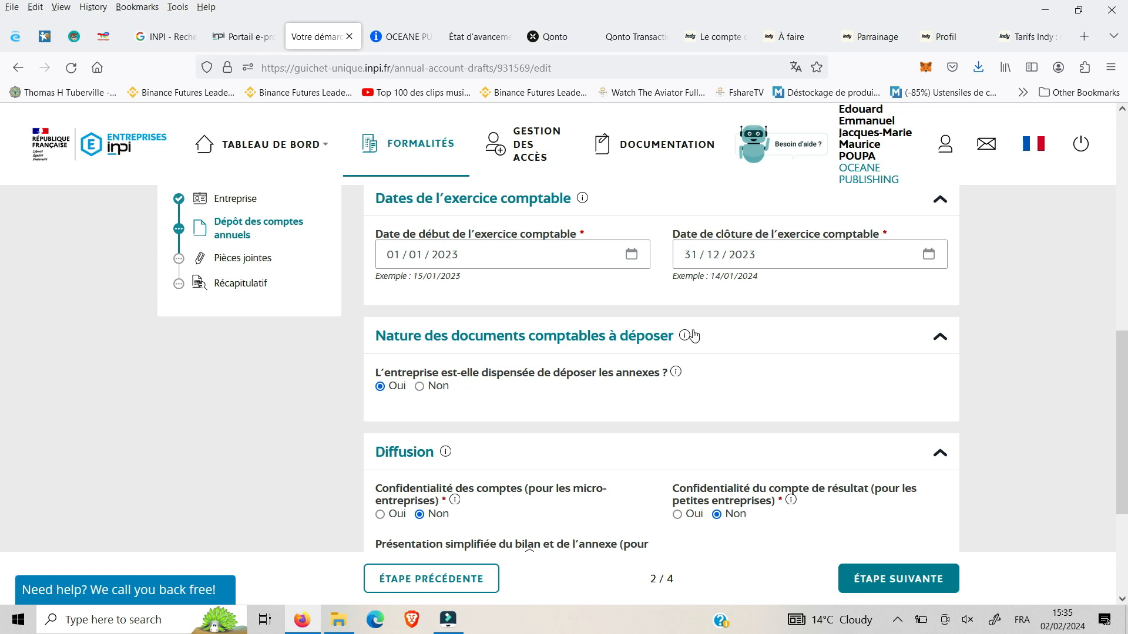
- Consult the document and diffusion explanations, choose Oui for Présentation simplifiée du bilan et de l'annexe and proceed to the attachments
mouse_move(686, 341)
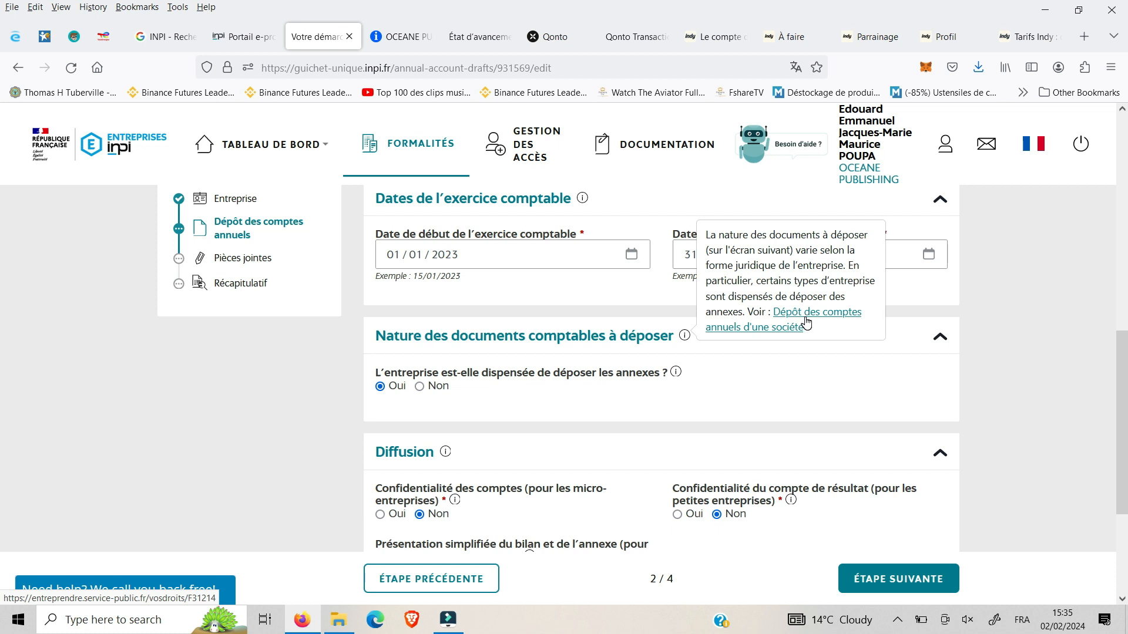
scroll(645, 395, "down", 1)
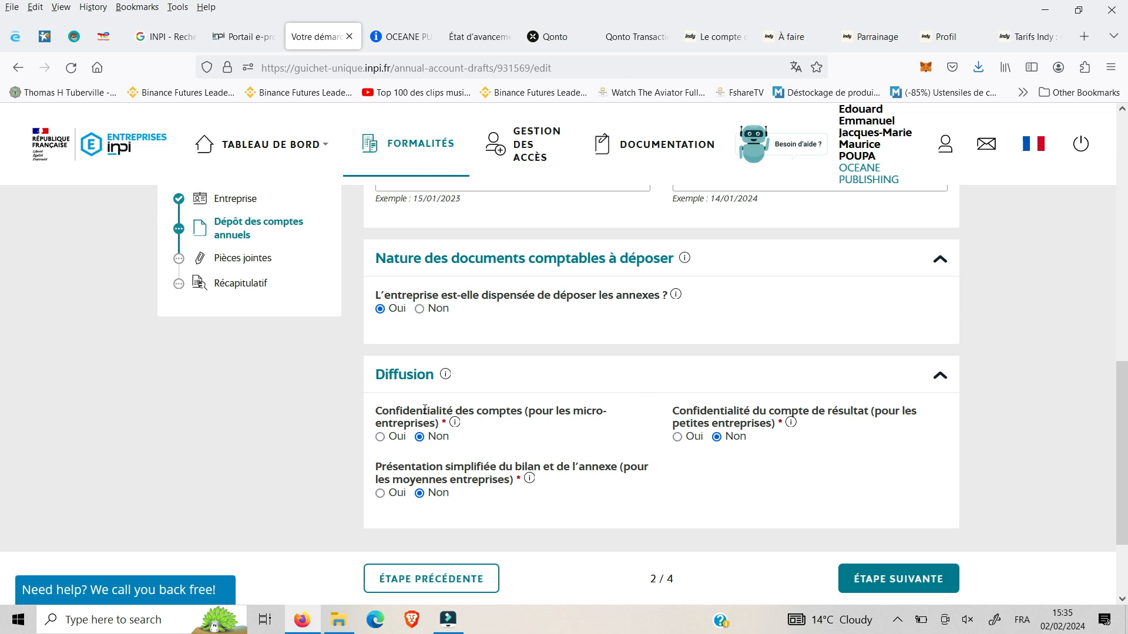
mouse_move(455, 423)
mouse_move(530, 479)
left_click(392, 495)
scroll(918, 521, "down", 1)
scroll(917, 522, "down", 1)
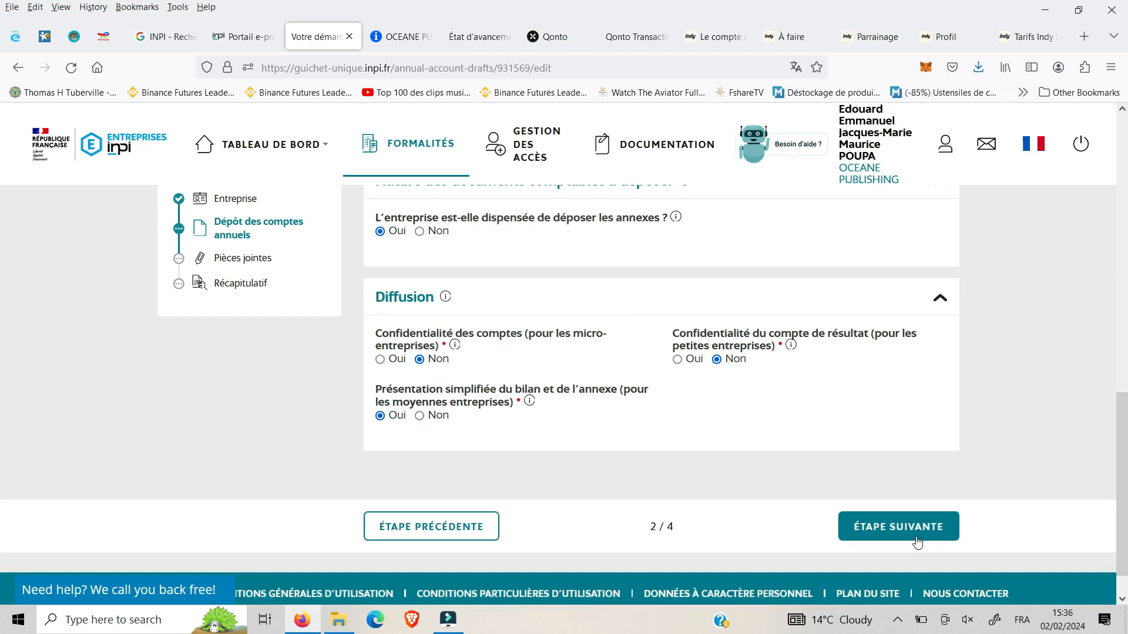
left_click(915, 537)
- Set the representative's document type to Copie de la carte nationale d'identité and attach the identity card's recto and verso PDF files
scroll(920, 518, "down", 5)
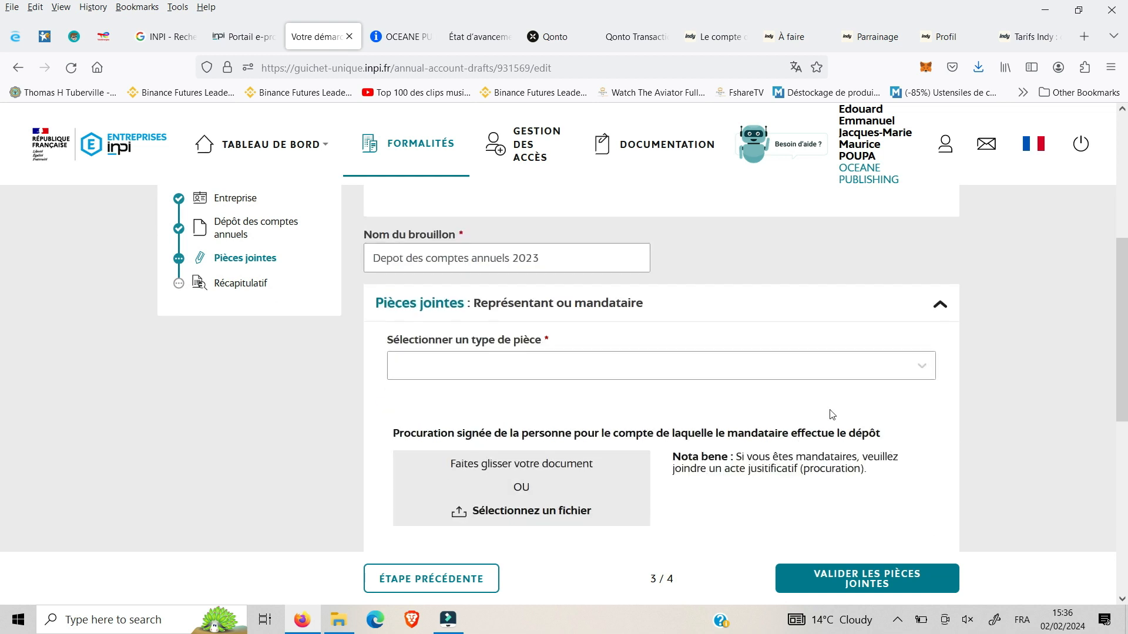
scroll(825, 414, "up", 1)
scroll(732, 417, "down", 1)
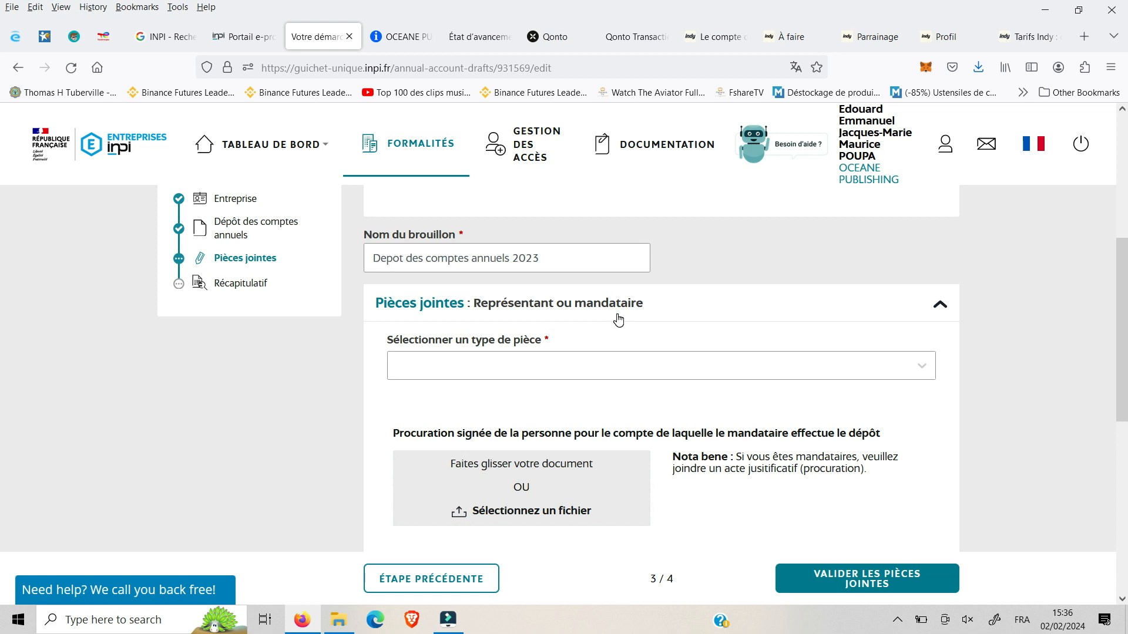
scroll(584, 329, "down", 2)
left_click(536, 291)
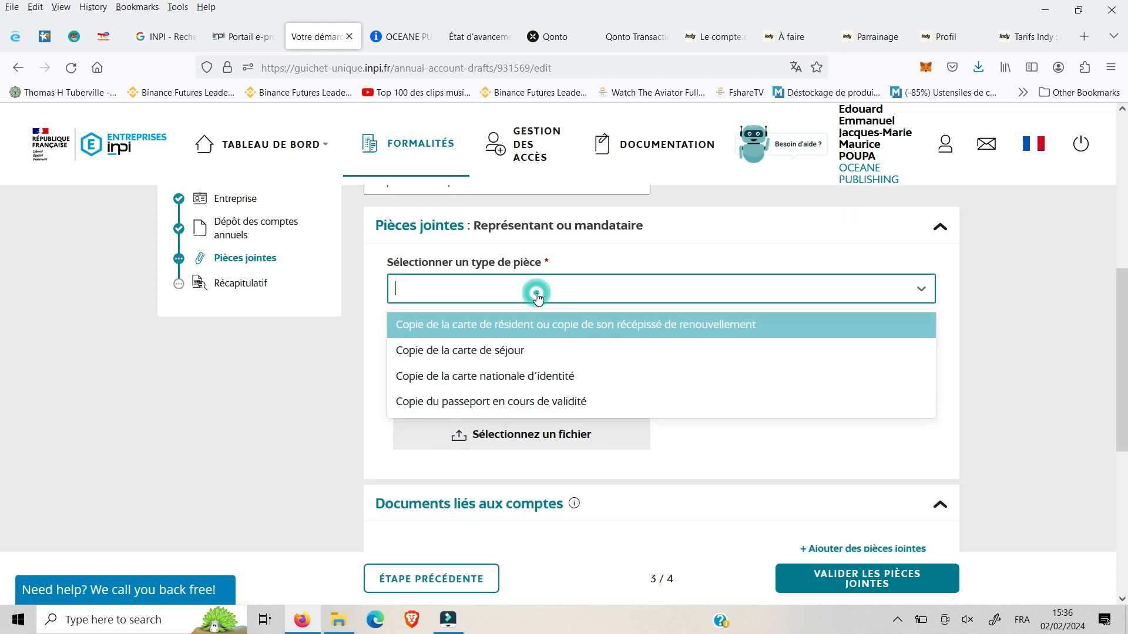
left_click(536, 378)
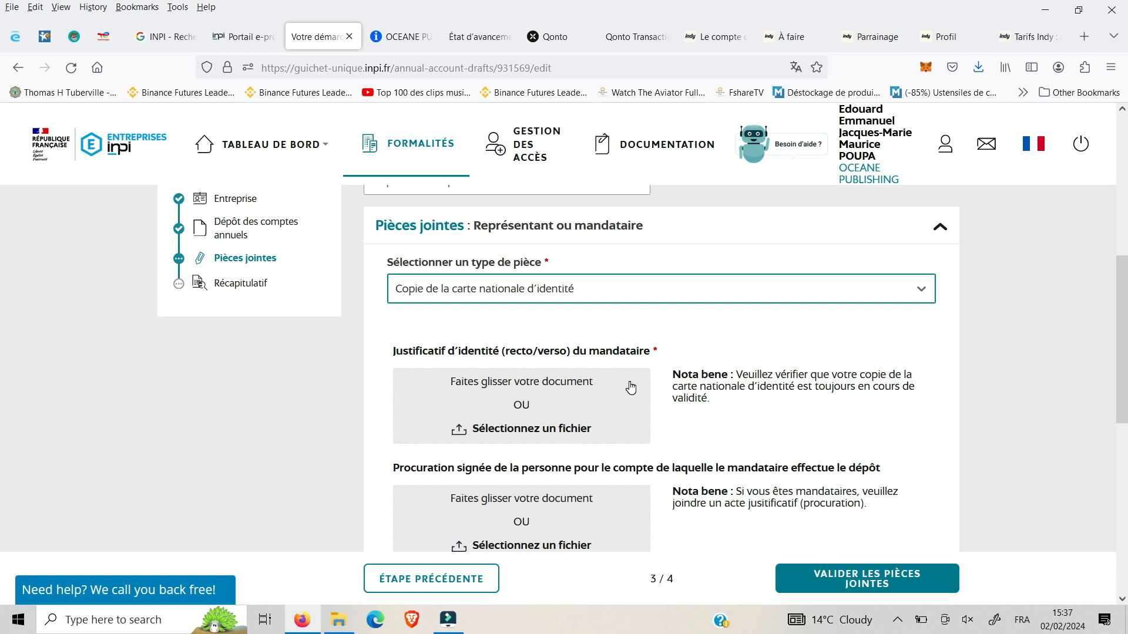
scroll(630, 388, "down", 4)
scroll(623, 341, "up", 2)
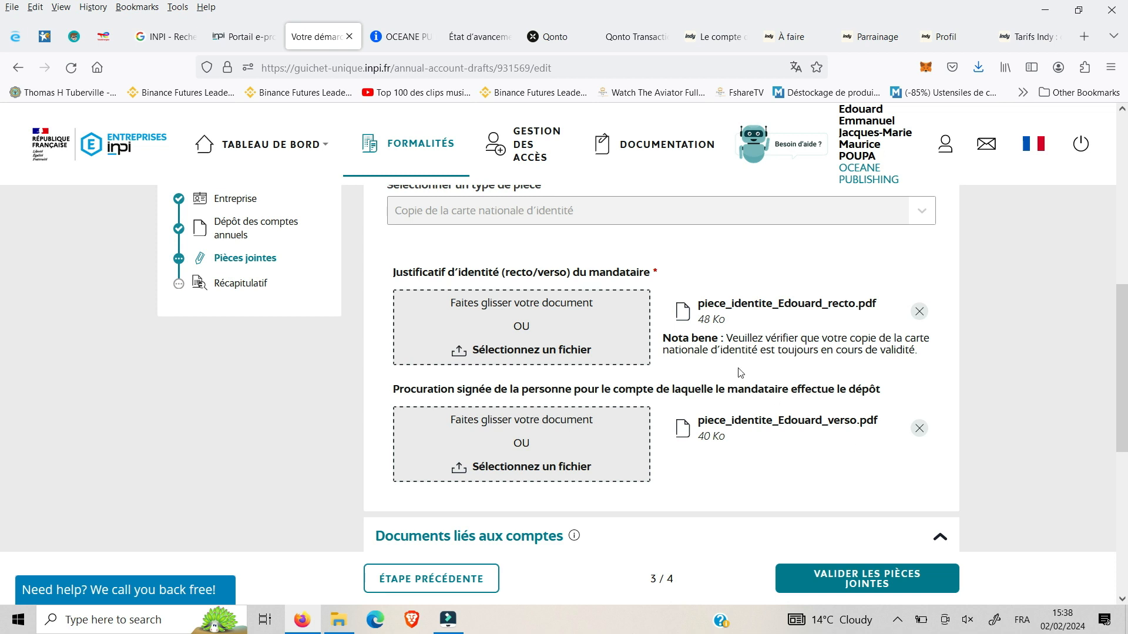
- Consult the explanation of Documents liés aux comptes and add an attachment entry in that section
scroll(646, 241, "down", 4)
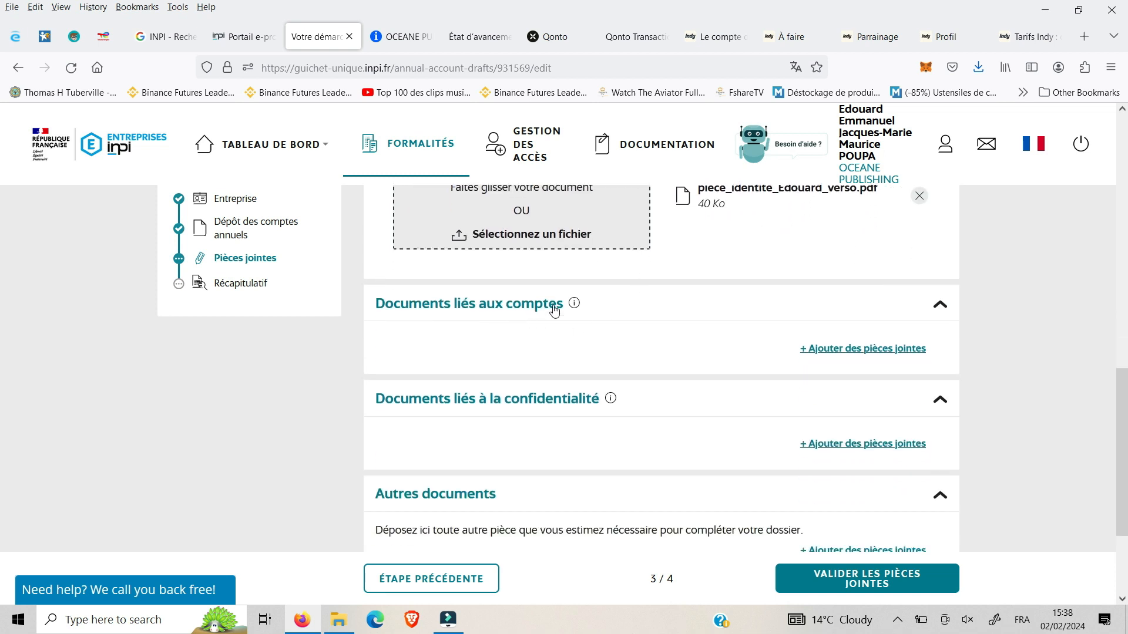
mouse_move(574, 306)
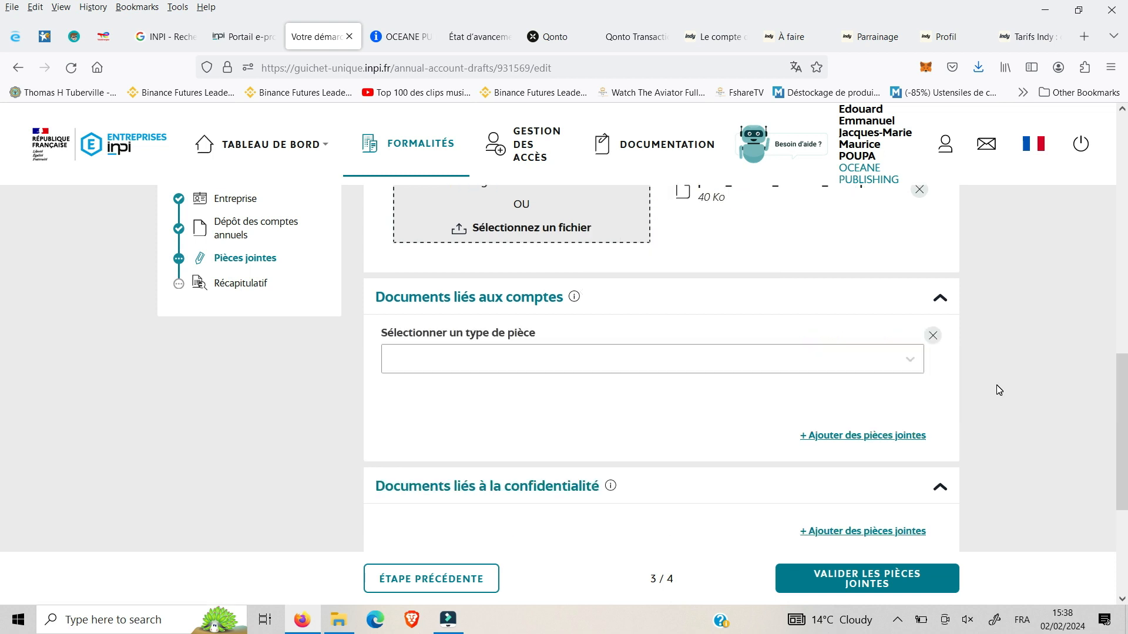
- Switch to Indy and look over the compte de résultat guide, the À faire activities and the Parrainage offer
left_click(716, 37)
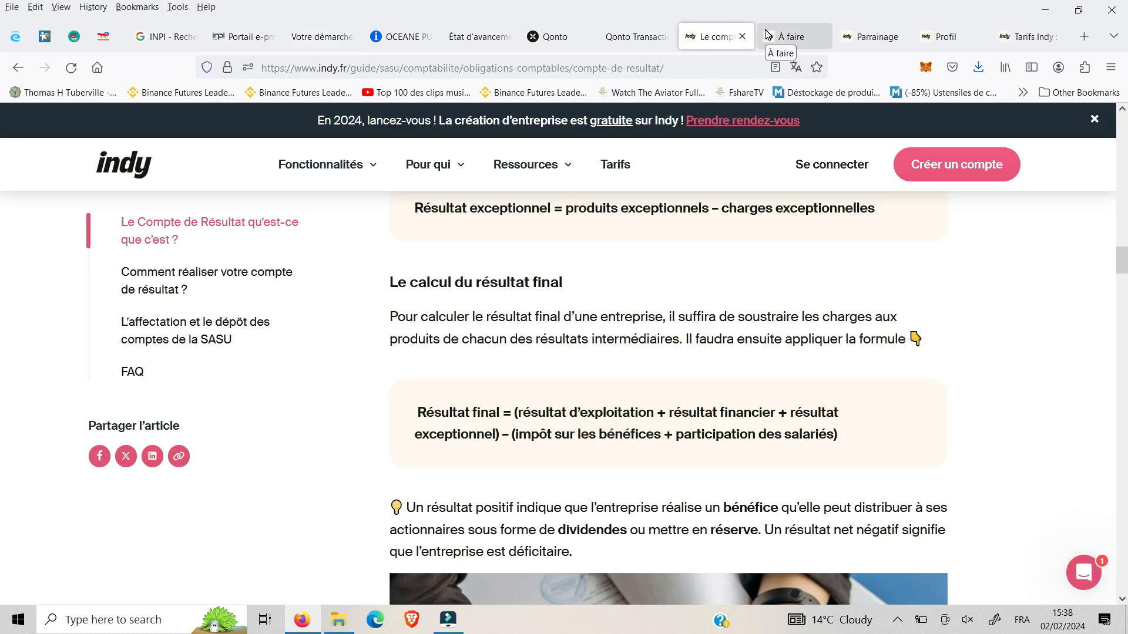
mouse_move(426, 165)
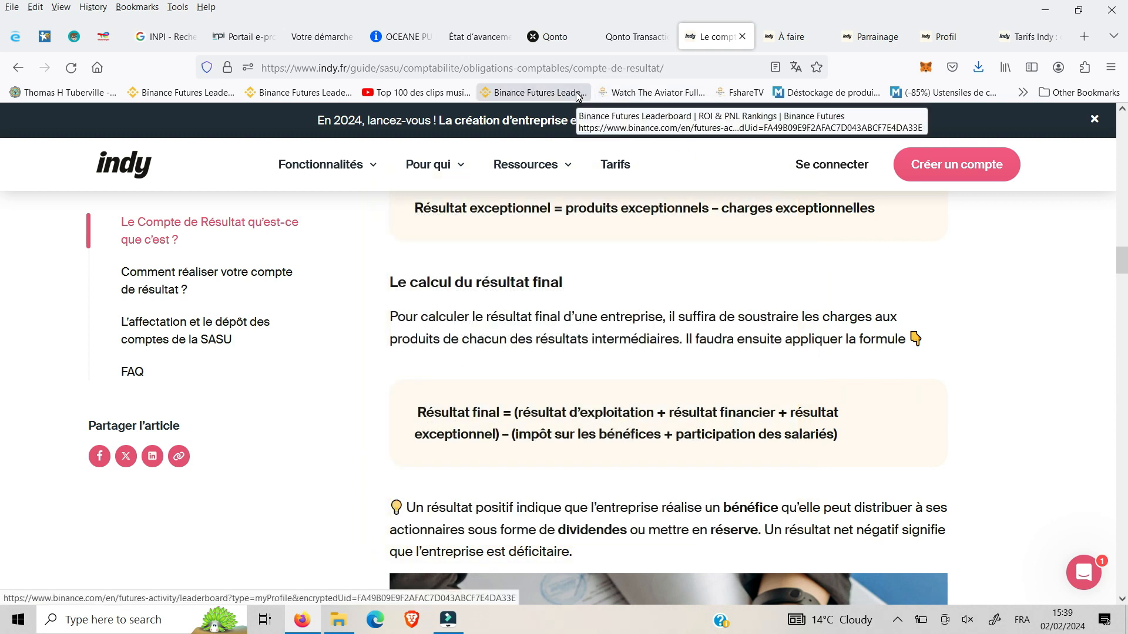
left_click(803, 49)
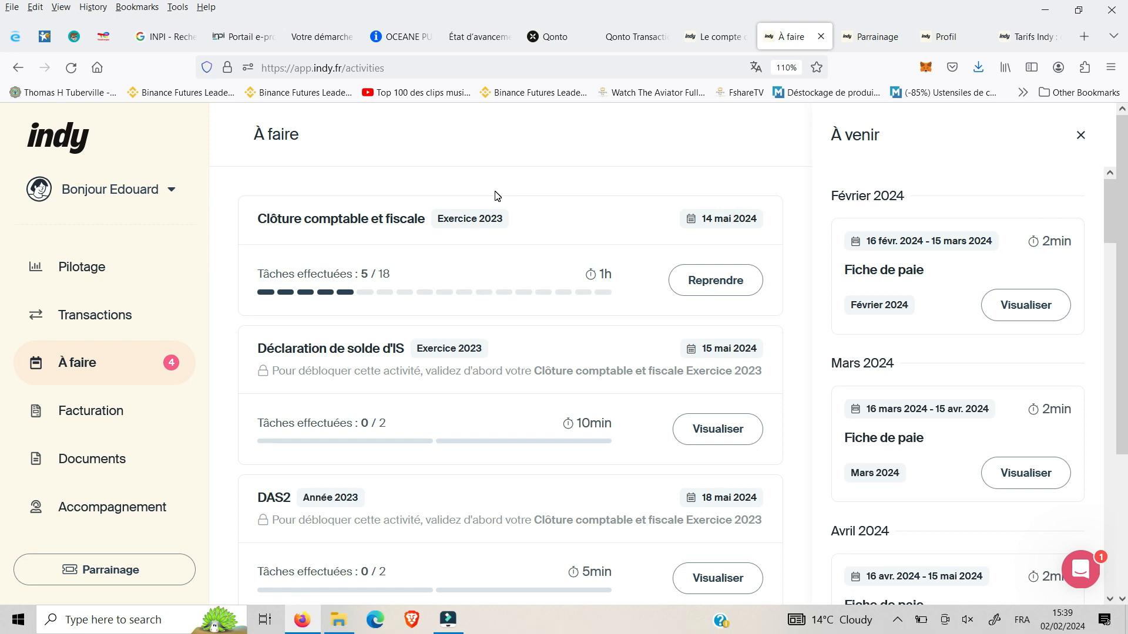
left_click(871, 37)
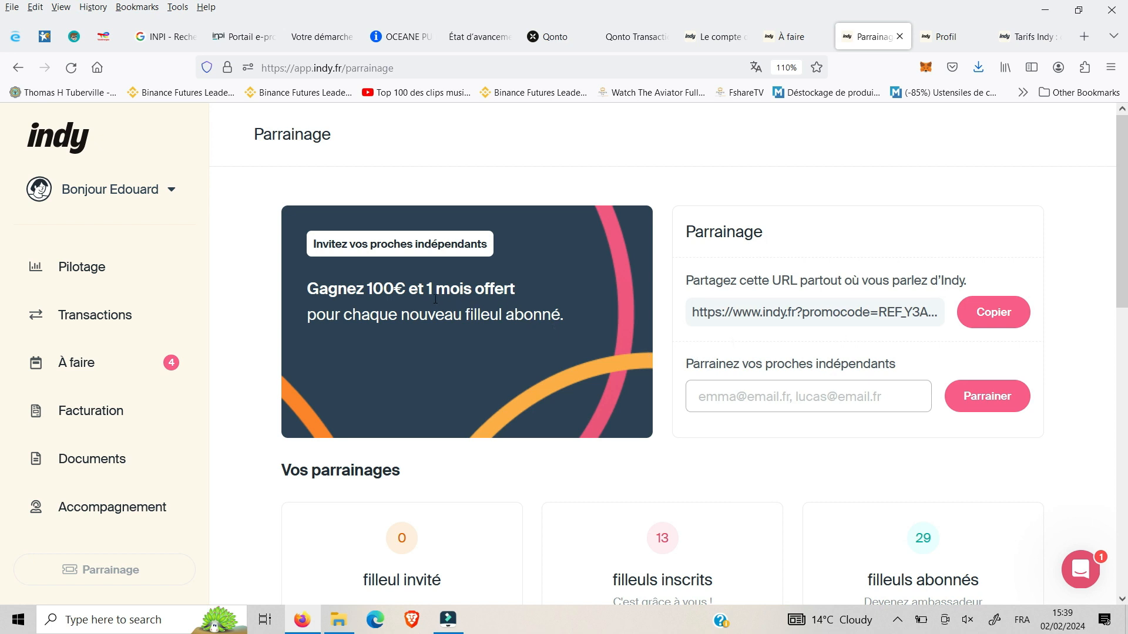
- Resume the Clôture comptable et fiscale for Exercice 2023 and pass the transaction categorisation task
left_click(785, 39)
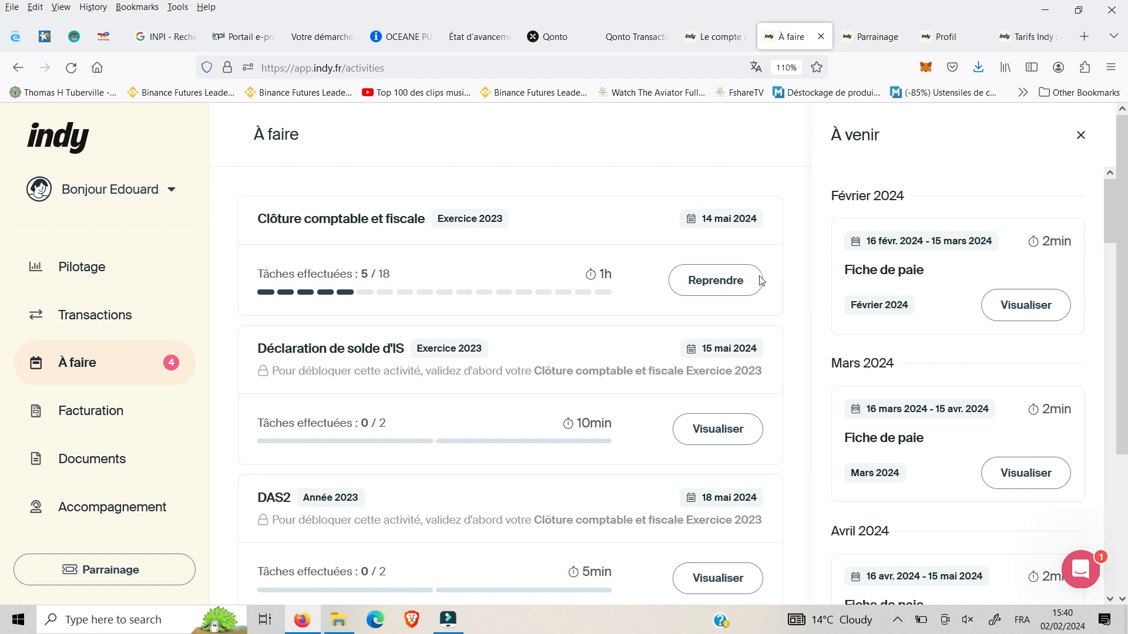
left_click(733, 297)
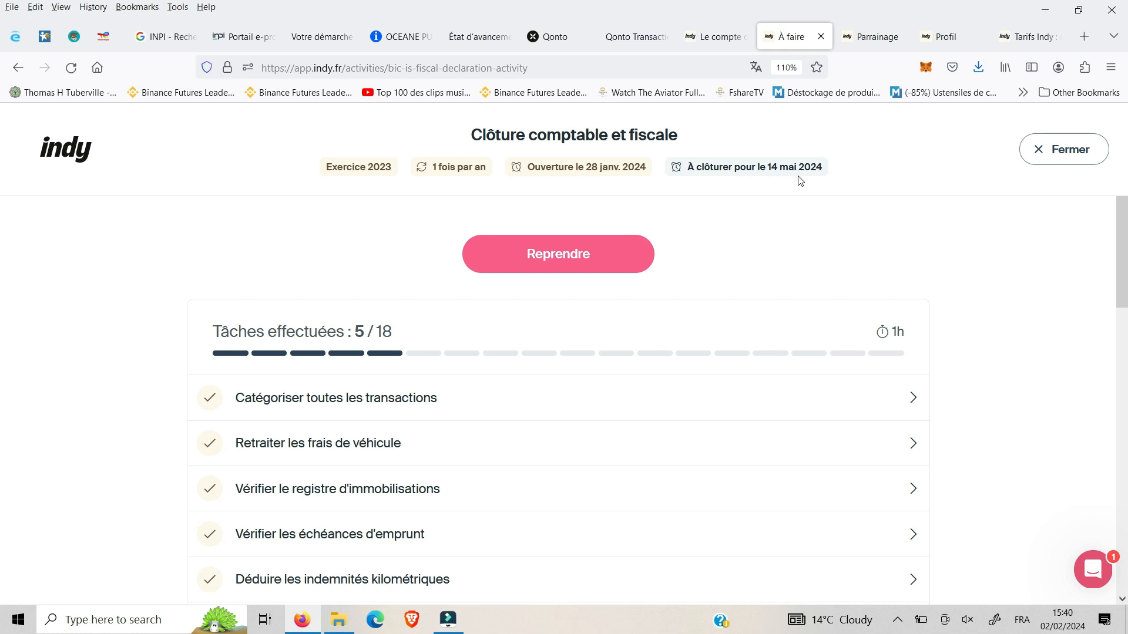
scroll(589, 220, "down", 1)
scroll(589, 220, "down", 3)
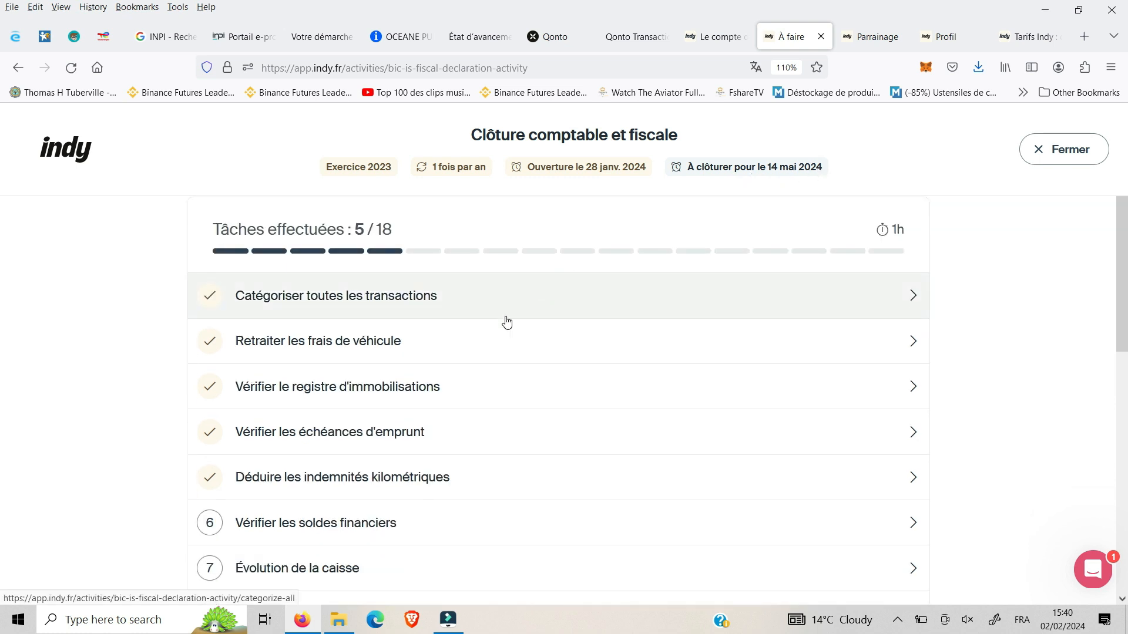
left_click(906, 303)
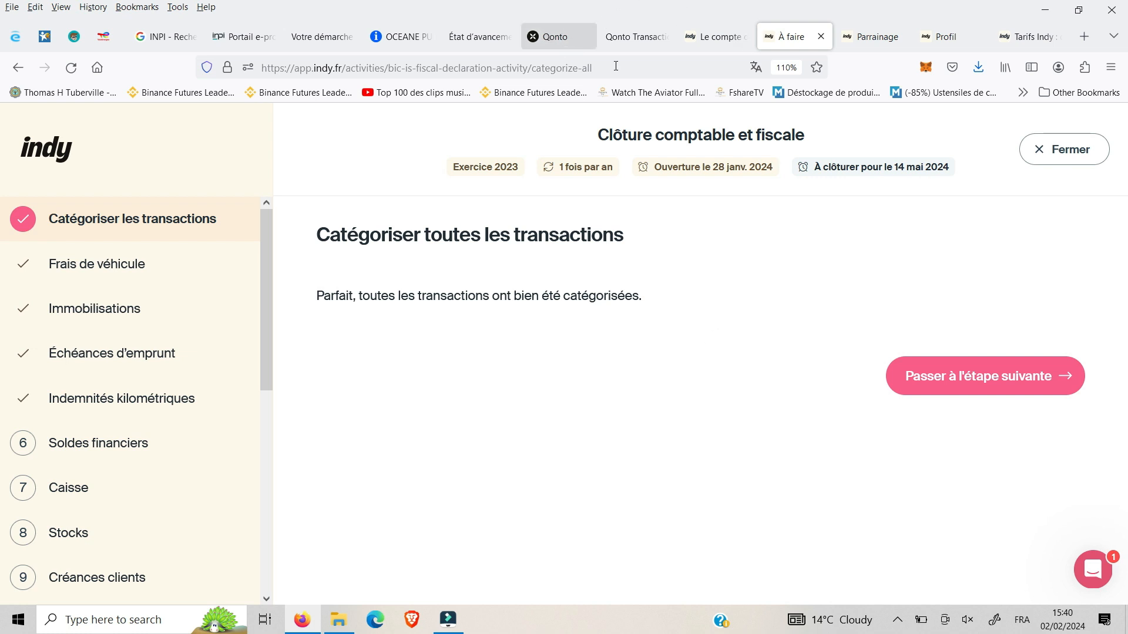
left_click(927, 378)
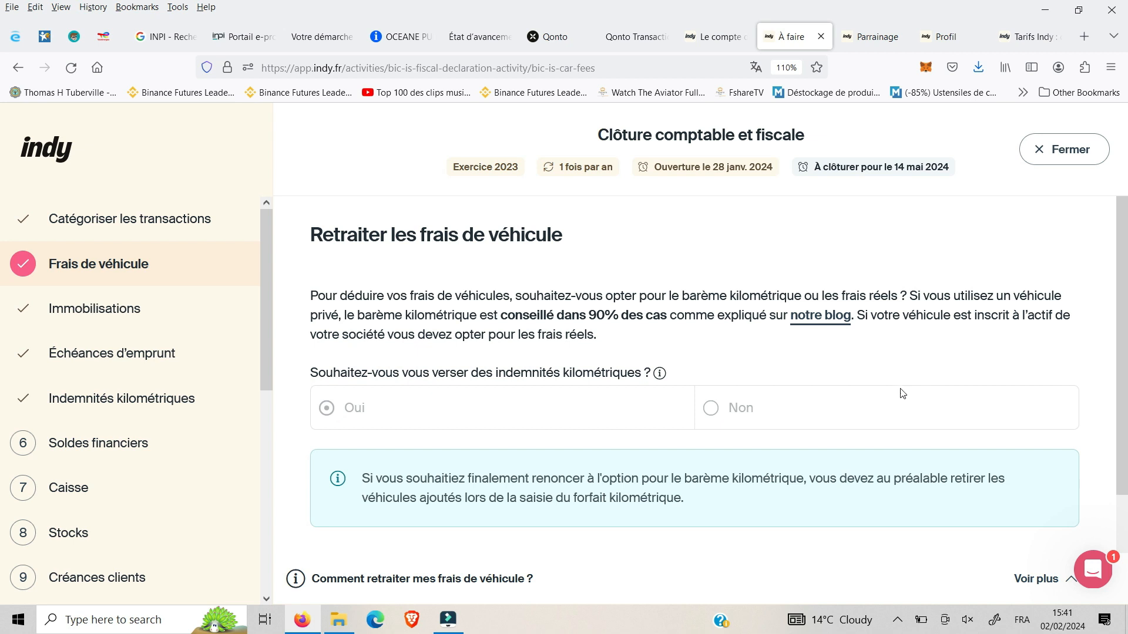
- Review the mileage allowance option in the Frais de véhicule task and continue to the fixed assets register
scroll(897, 419, "down", 3)
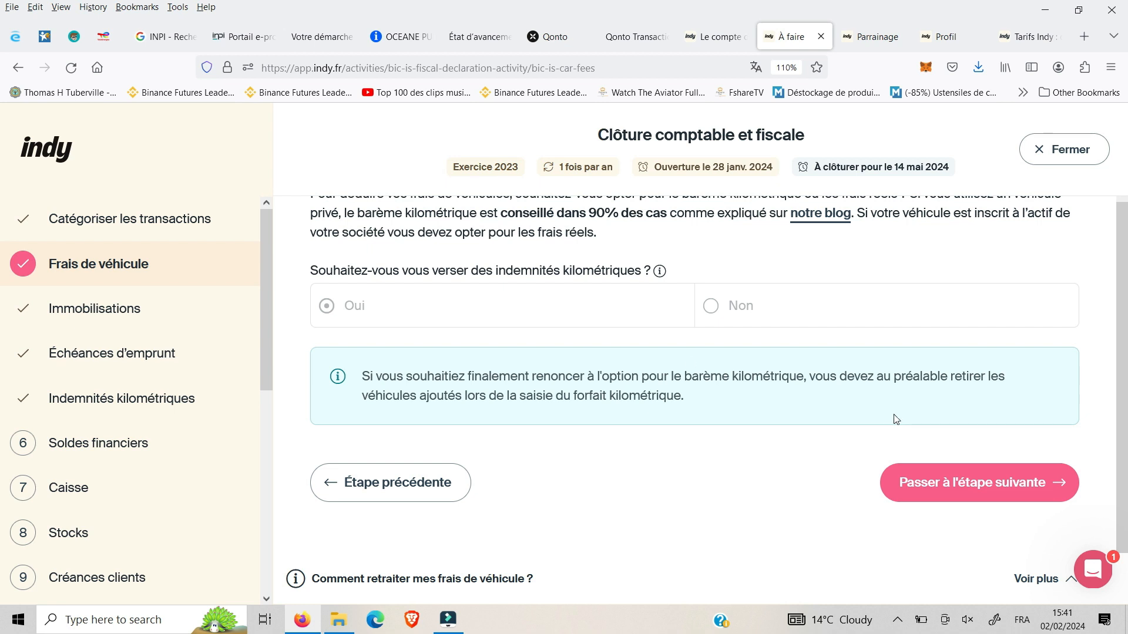
scroll(588, 364, "up", 3)
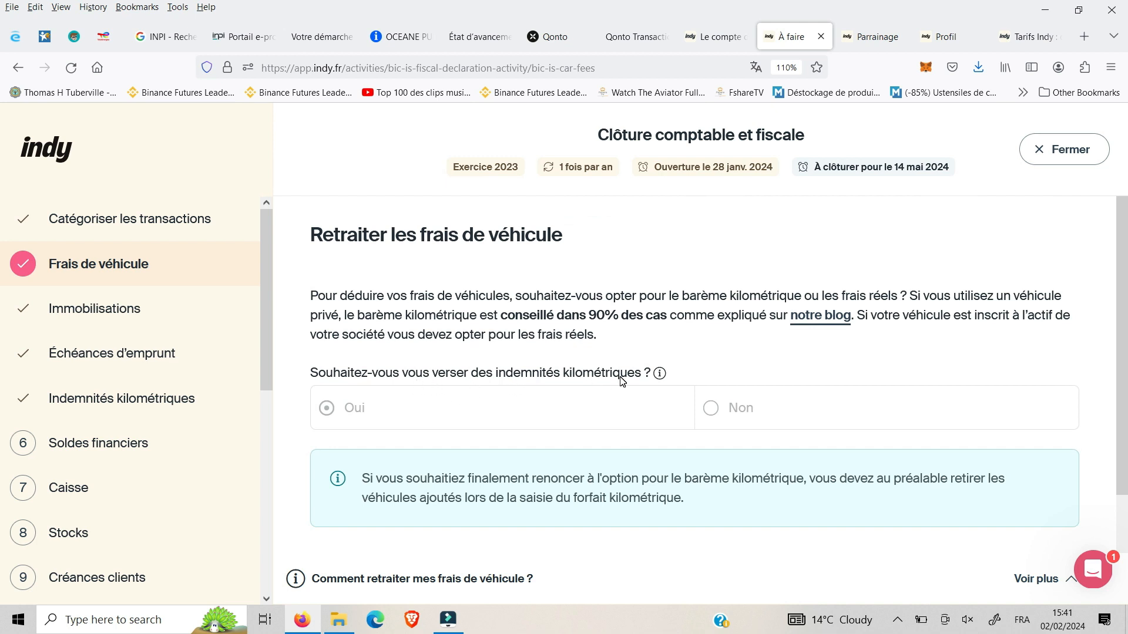
left_click_drag(501, 315, 667, 318)
scroll(705, 326, "down", 2)
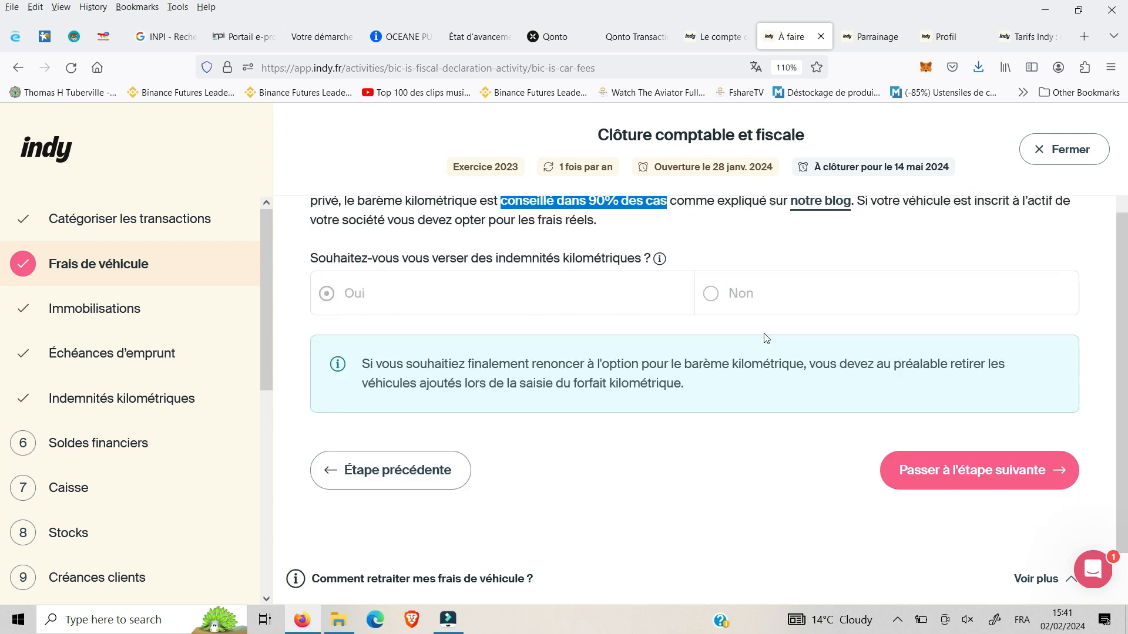
left_click(940, 466)
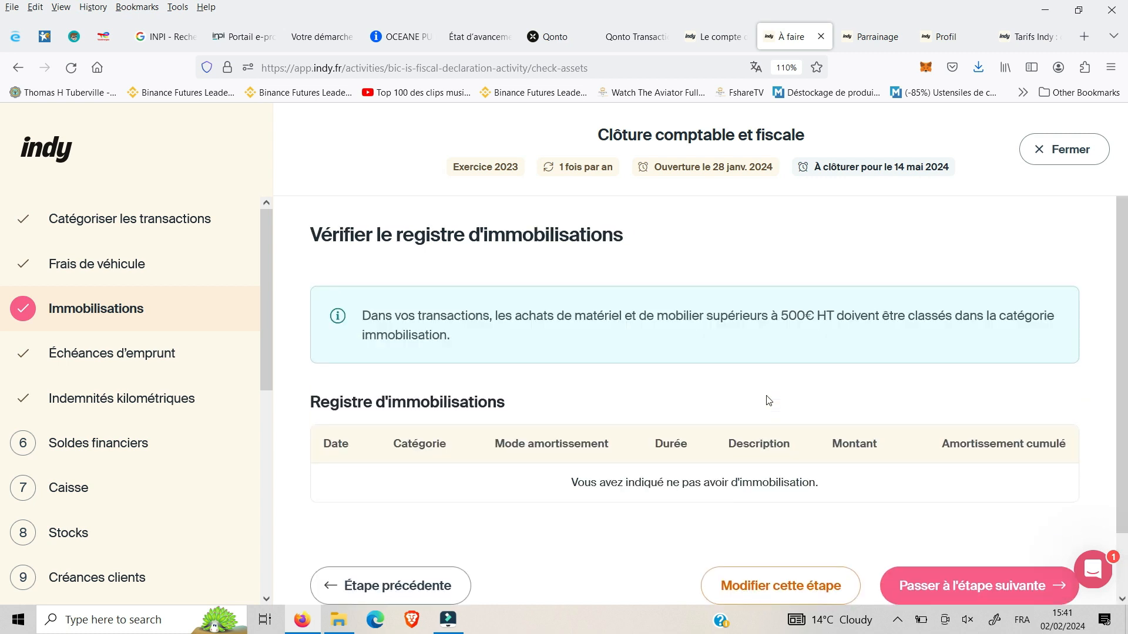
- Review the 500€ HT fixed asset rule and the Registre d'immobilisations, and continue on to the mileage allowances
left_click_drag(779, 317, 834, 318)
scroll(917, 500, "down", 2)
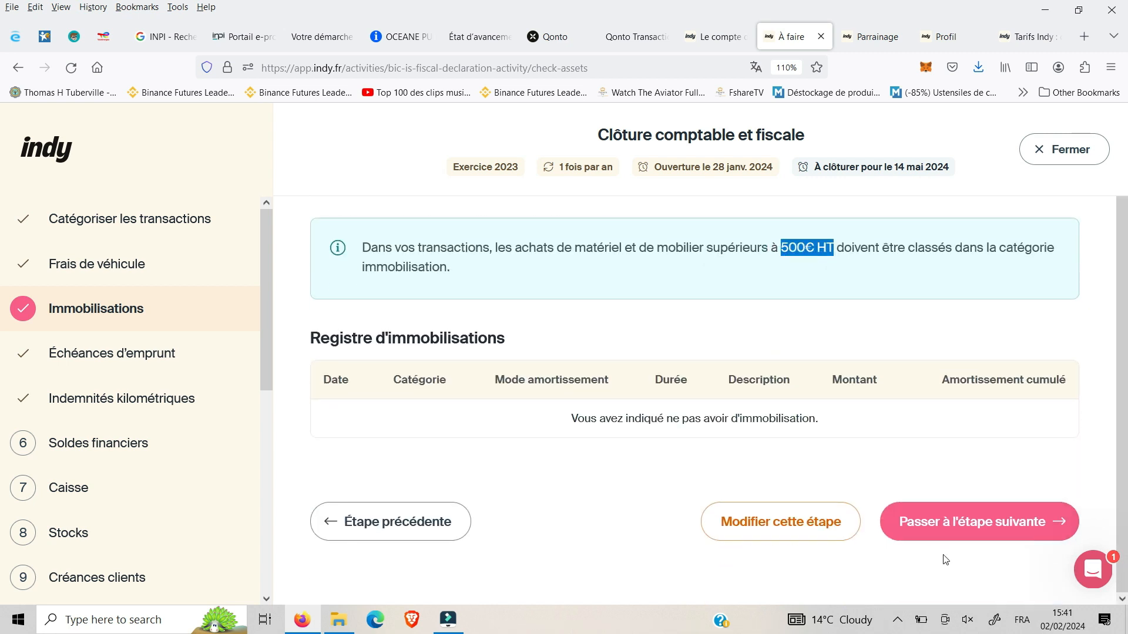
scroll(930, 508, "up", 2)
scroll(933, 499, "down", 2)
left_click(963, 517)
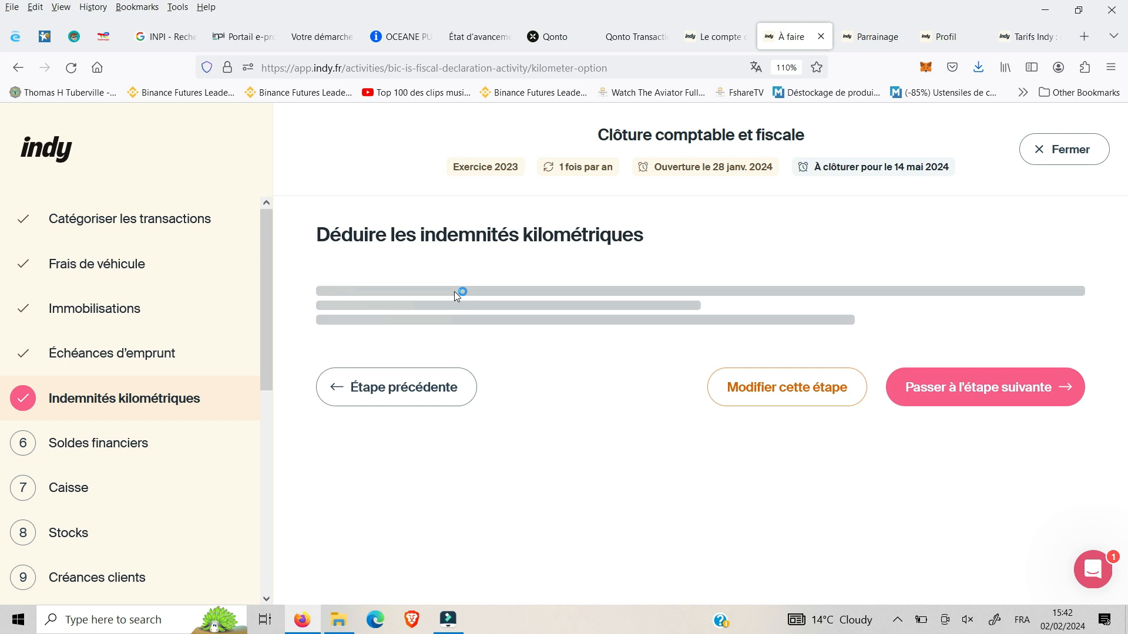
- Examine the listed vehicle's distance and allowance in Indemnités kilométriques and continue to the financial balances
scroll(534, 296, "down", 3)
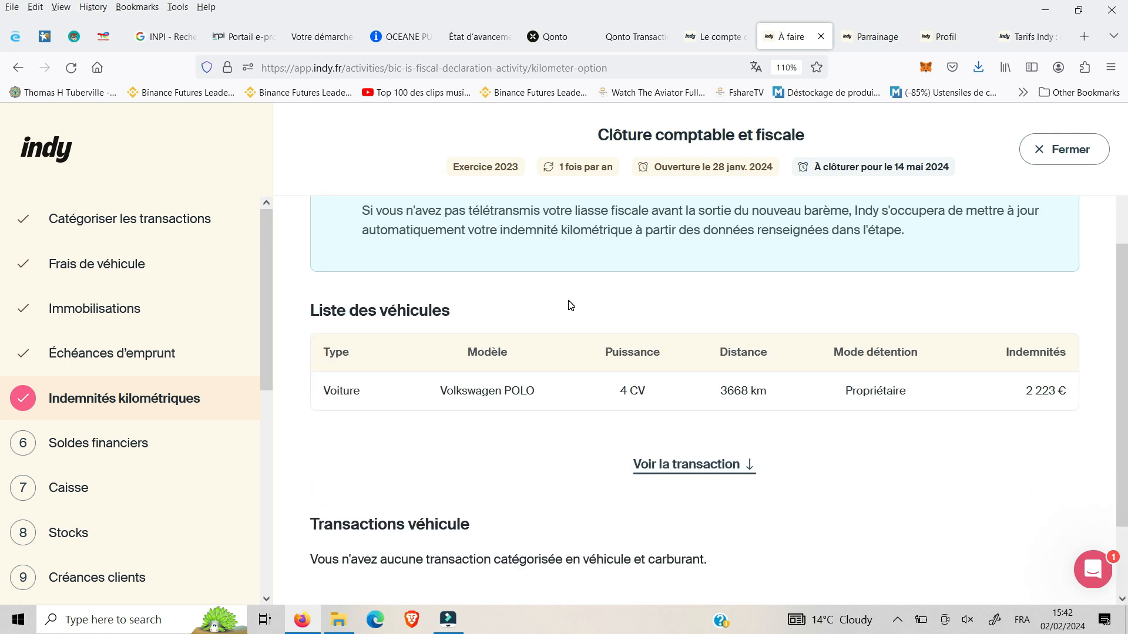
scroll(571, 305, "down", 2)
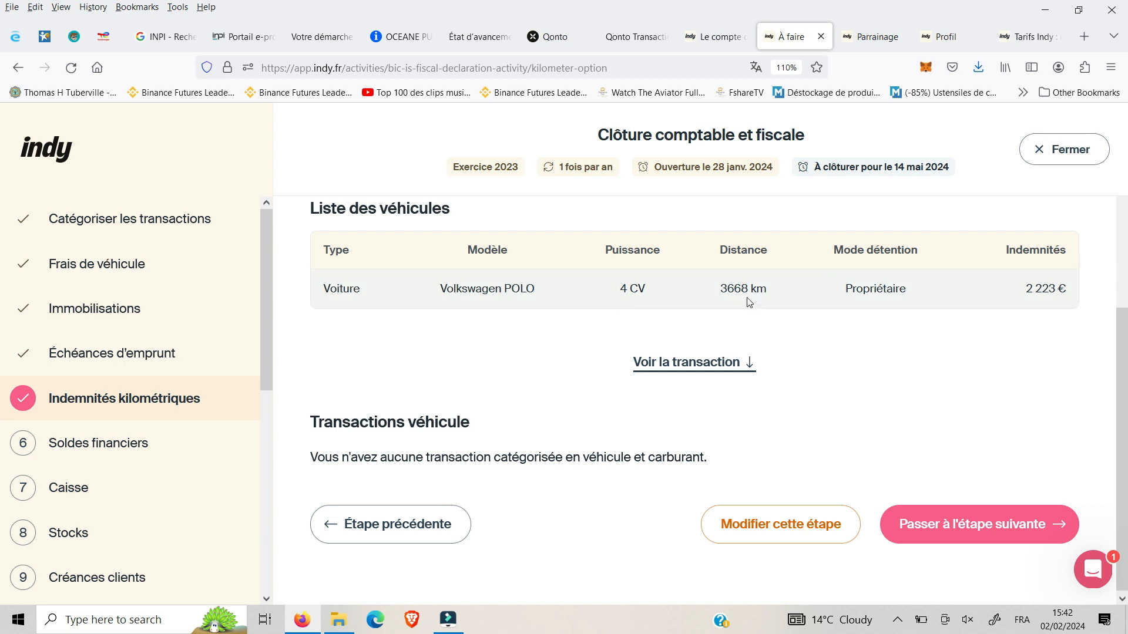
left_click_drag(720, 293, 771, 299)
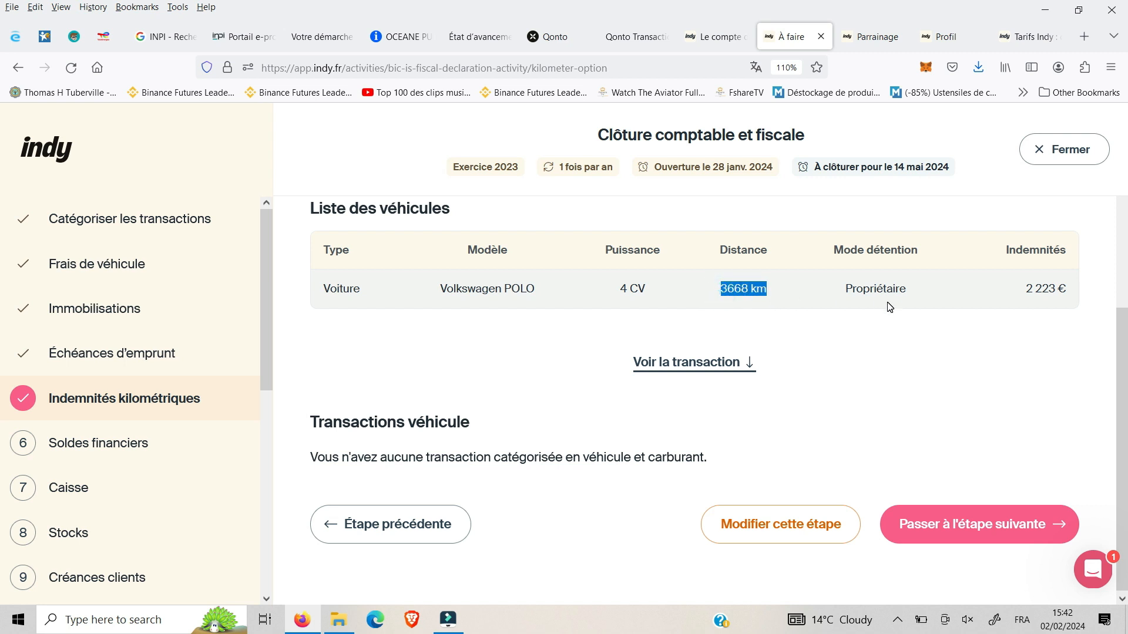
left_click(1028, 296)
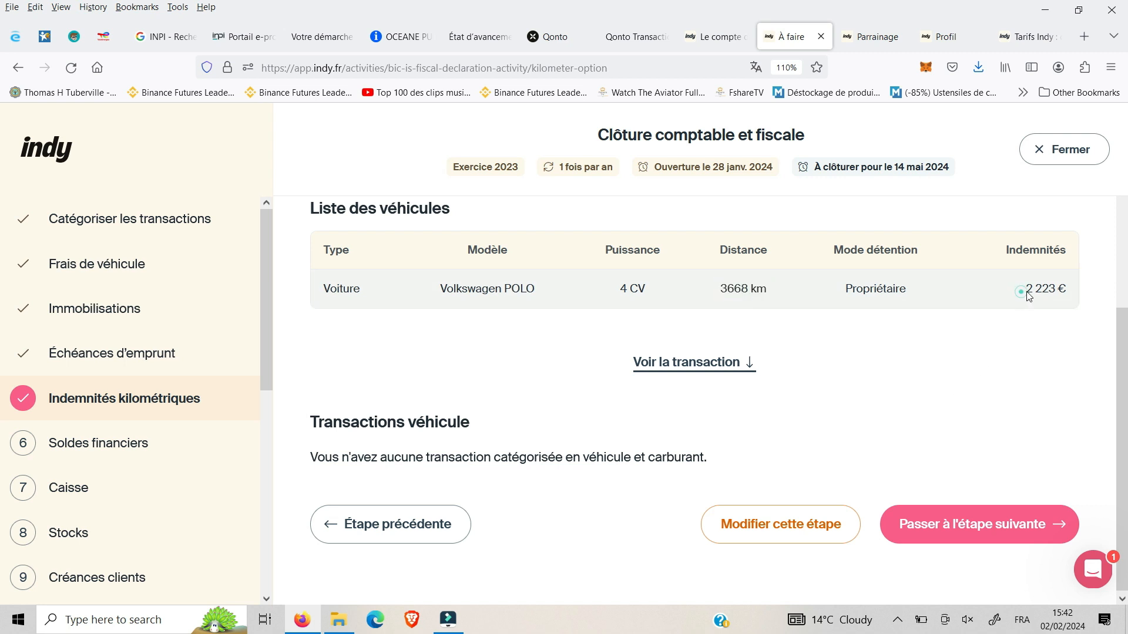
double_click(1029, 291)
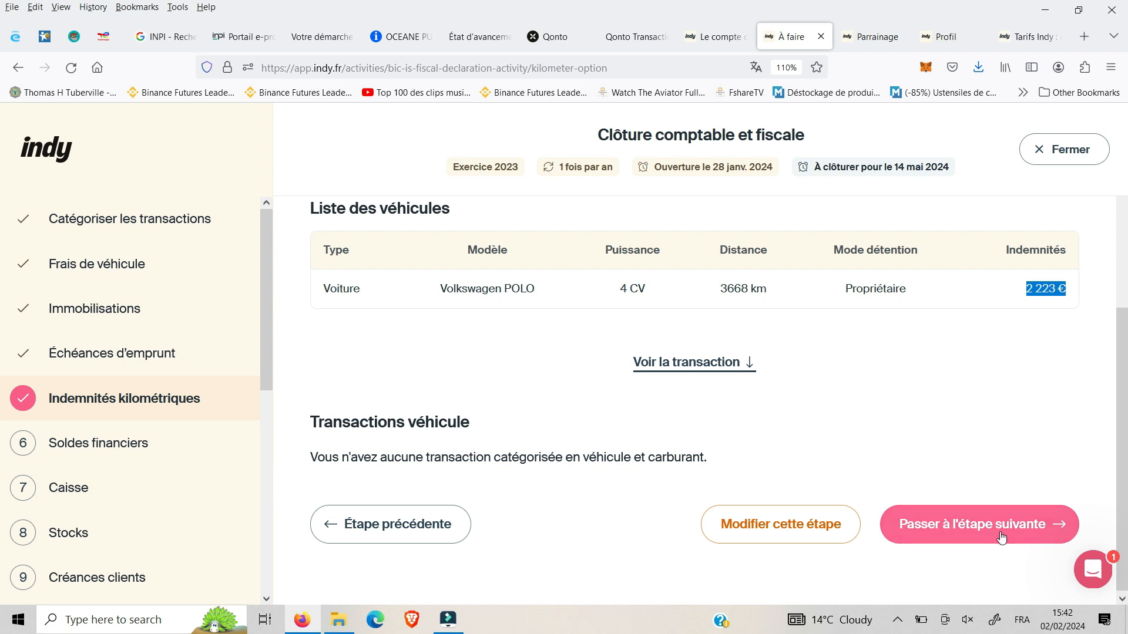
left_click(1001, 536)
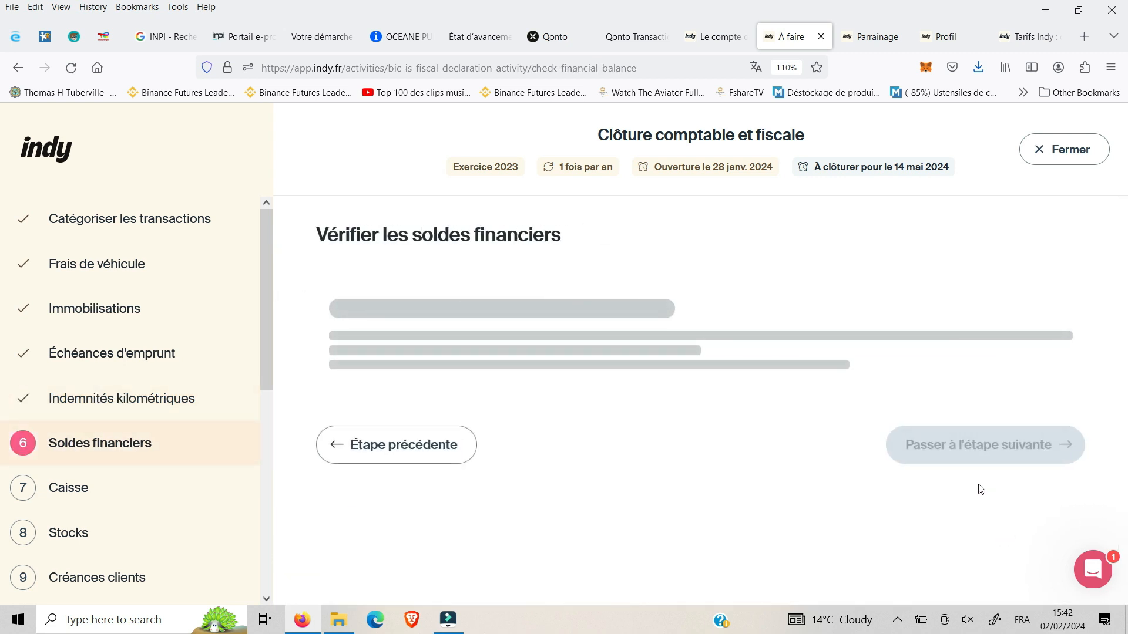
- Open the verification of the Qonto main account and read which bank statement is needed for the final balance
left_click(1035, 420)
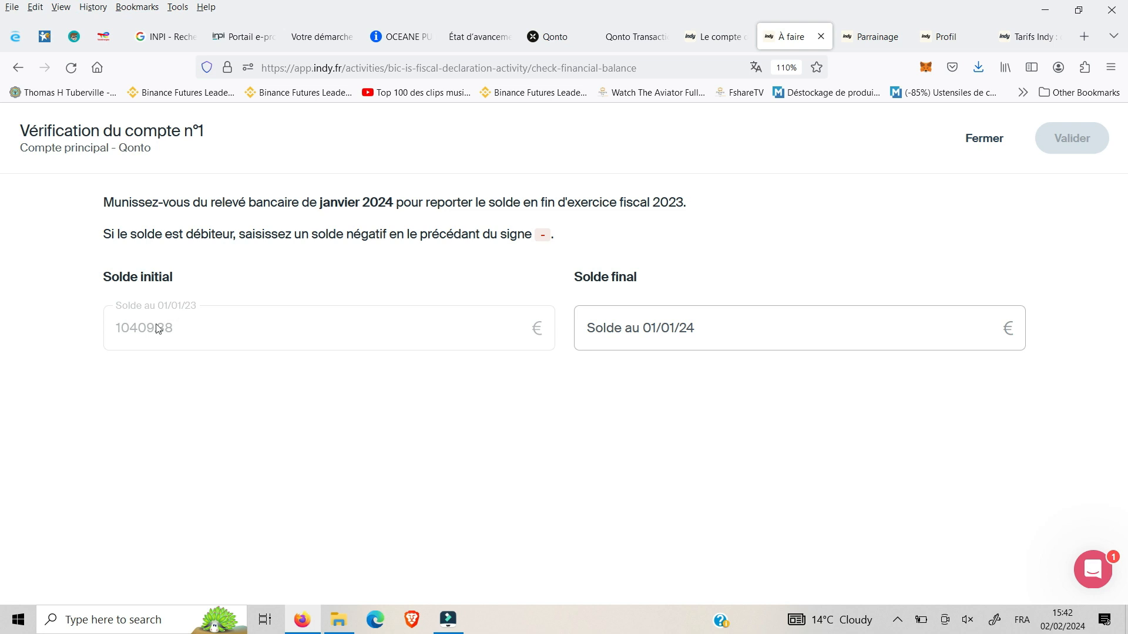
left_click(638, 341)
left_click_drag(120, 207, 495, 208)
- Look up the 01/01 balance in the January 2024 Qonto statement and validate 5035.34 as the account's Solde final
left_click(572, 36)
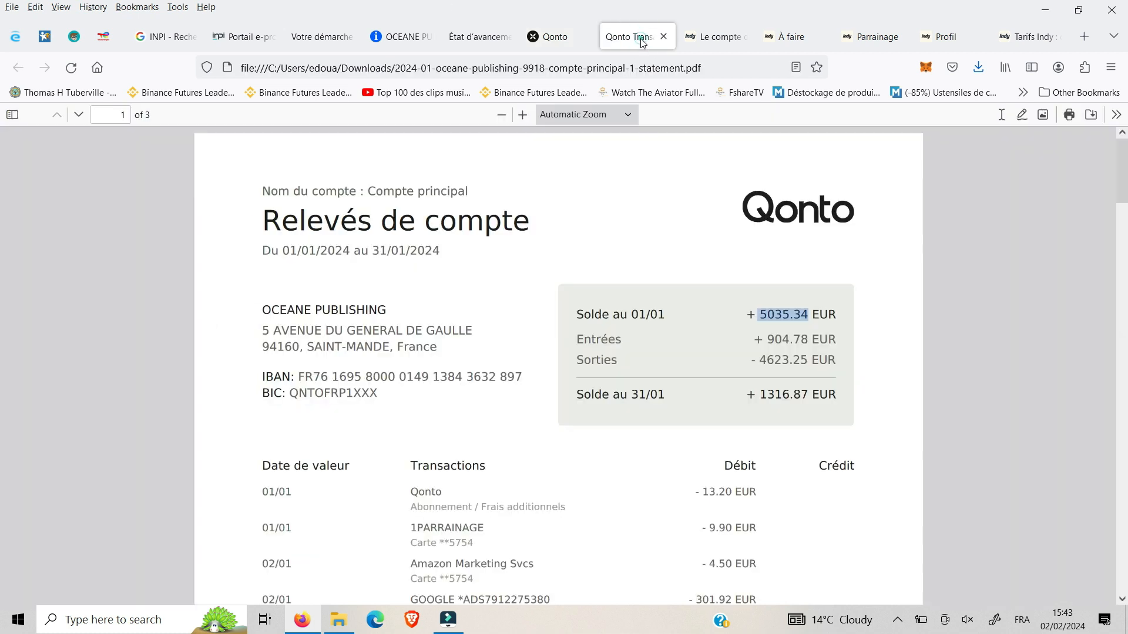
left_click(642, 39)
left_click(765, 319)
left_click_drag(761, 315, 809, 318)
left_click(714, 36)
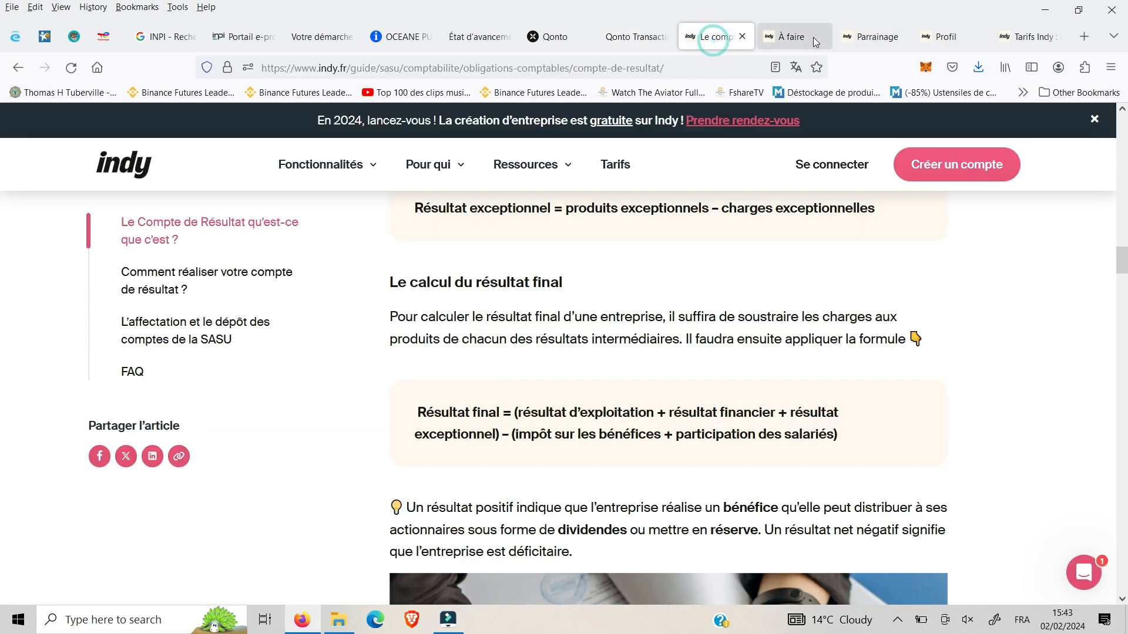
left_click(816, 40)
left_click(733, 325)
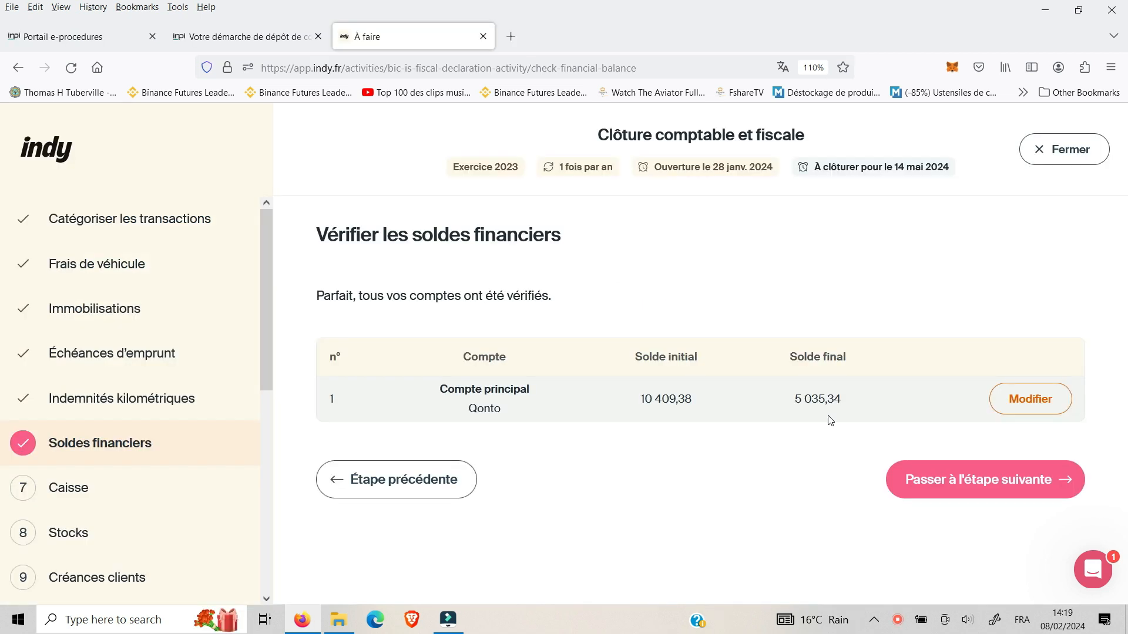
- Continue from the financial balances to the cash inventory and validate a Montant de la caisse of 0 €
left_click(958, 494)
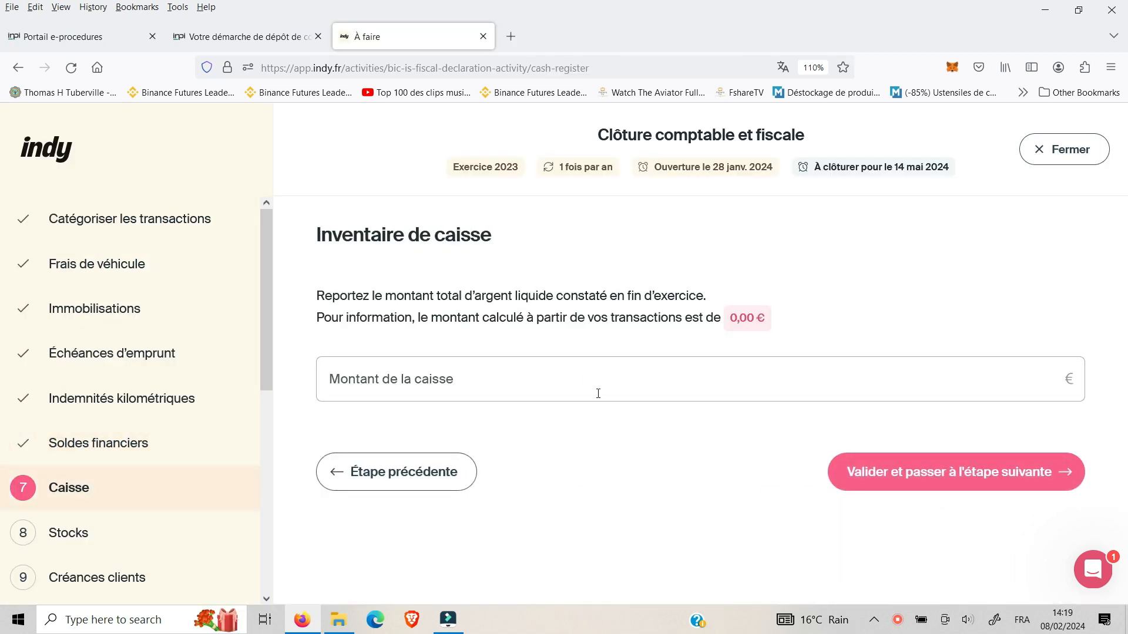
left_click(596, 392)
type("0")
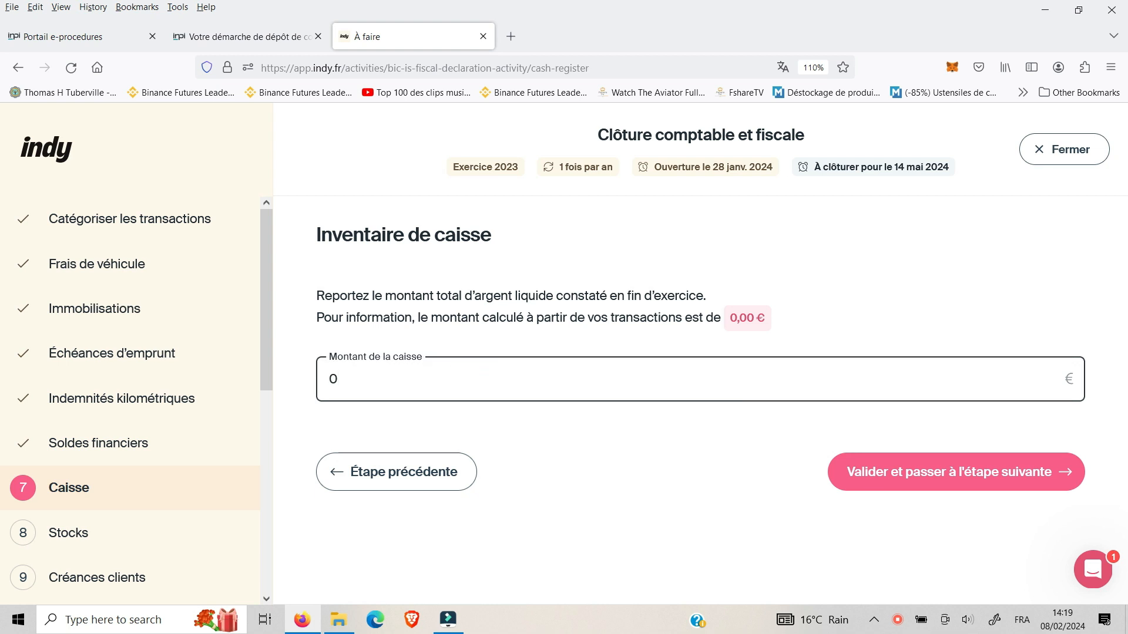
left_click(1007, 480)
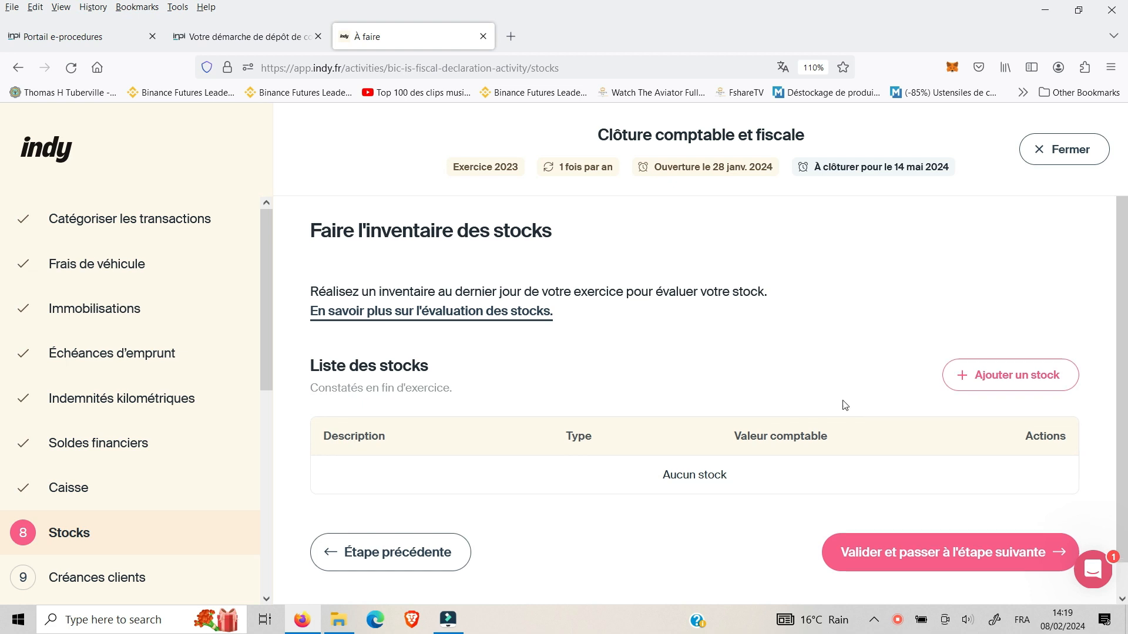
- Validate the Stocks inventory and the Créances clients inventory without adding any entries
scroll(870, 470, "down", 1)
left_click(911, 532)
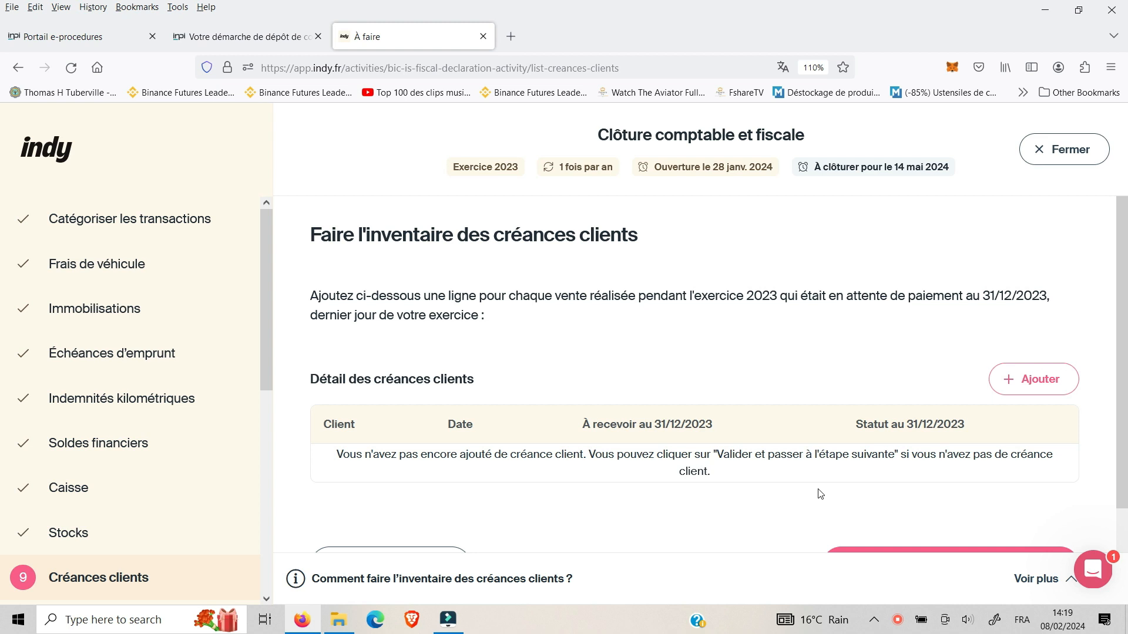
scroll(863, 500, "down", 3)
scroll(890, 469, "up", 3)
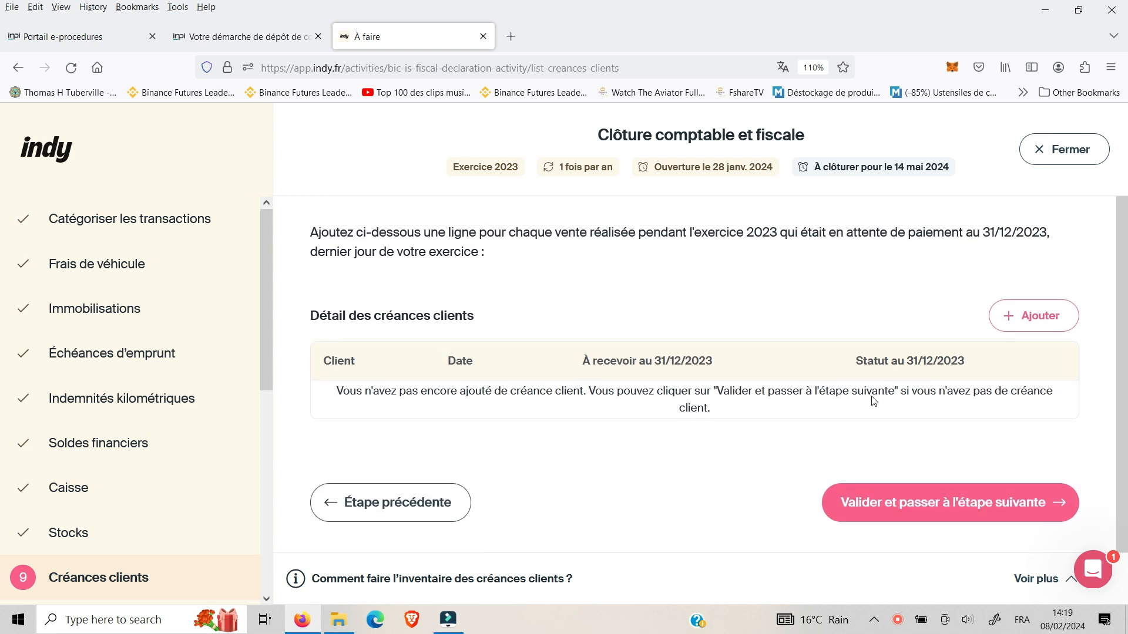
scroll(910, 506, "down", 3)
left_click(907, 487)
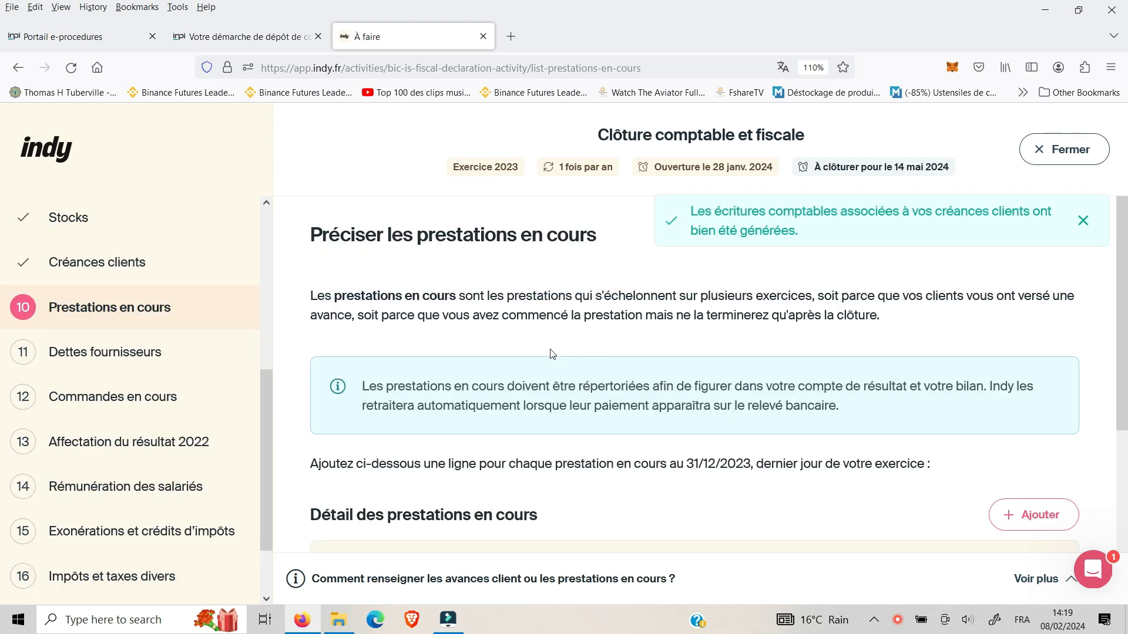
- Review and validate Prestations en cours and Dettes fournisseurs without adding any lines
scroll(705, 411, "down", 7)
scroll(571, 339, "up", 7)
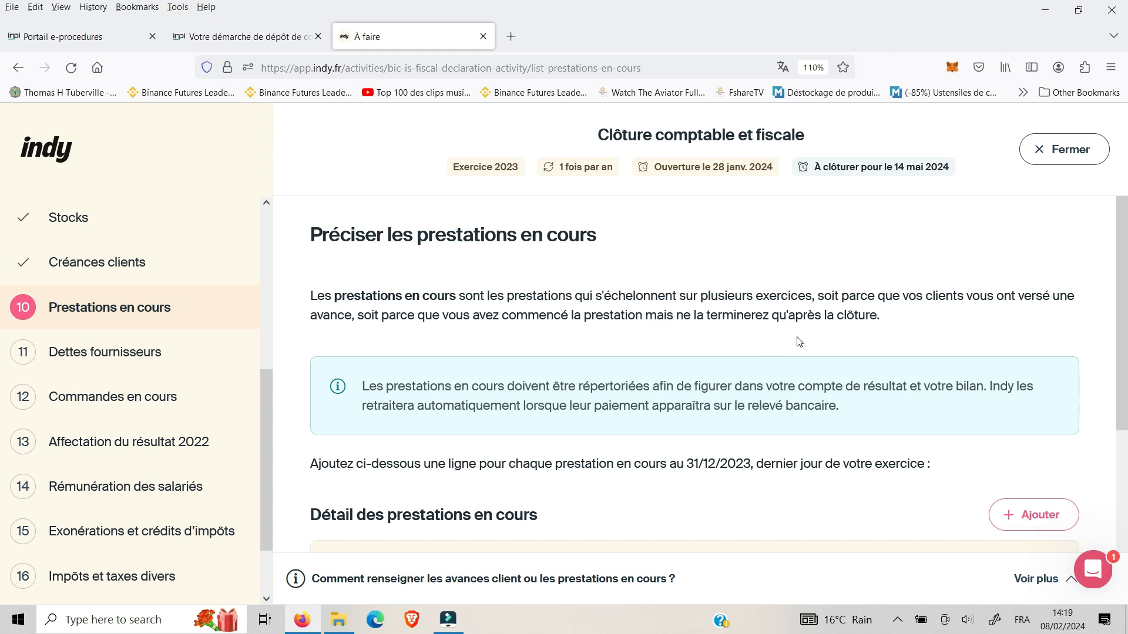
scroll(799, 342, "down", 4)
left_click(909, 480)
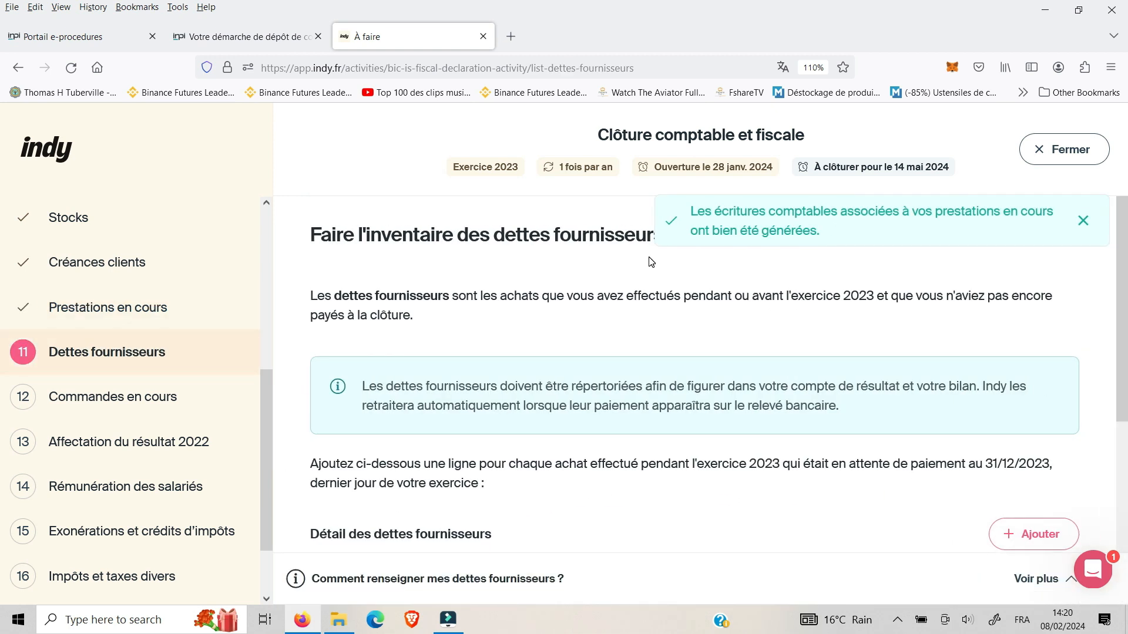
scroll(651, 262, "down", 4)
left_click(945, 481)
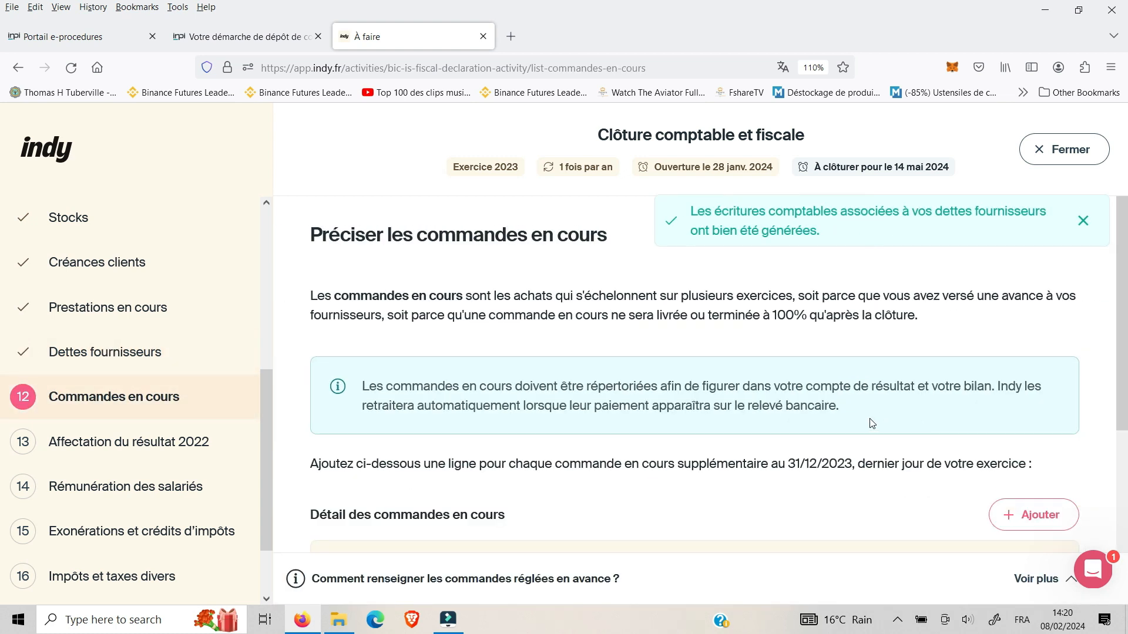
- Validate Commandes en cours without adding a line, and confirm the Affectation du résultat 2022
scroll(872, 423, "down", 2)
scroll(882, 441, "down", 2)
left_click(910, 466)
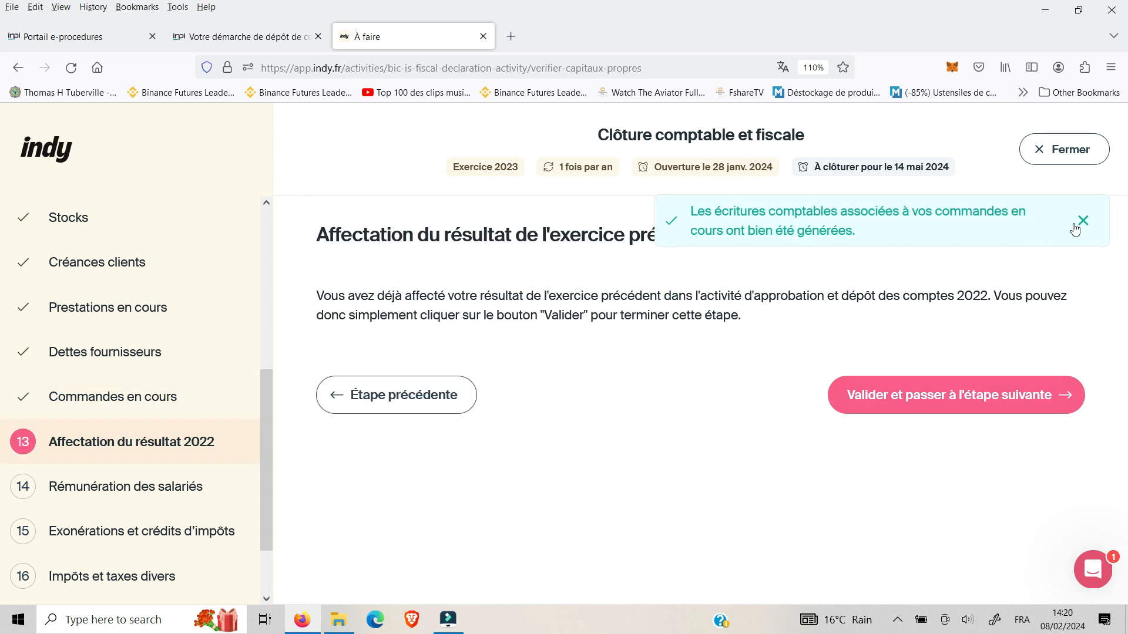
left_click(1082, 222)
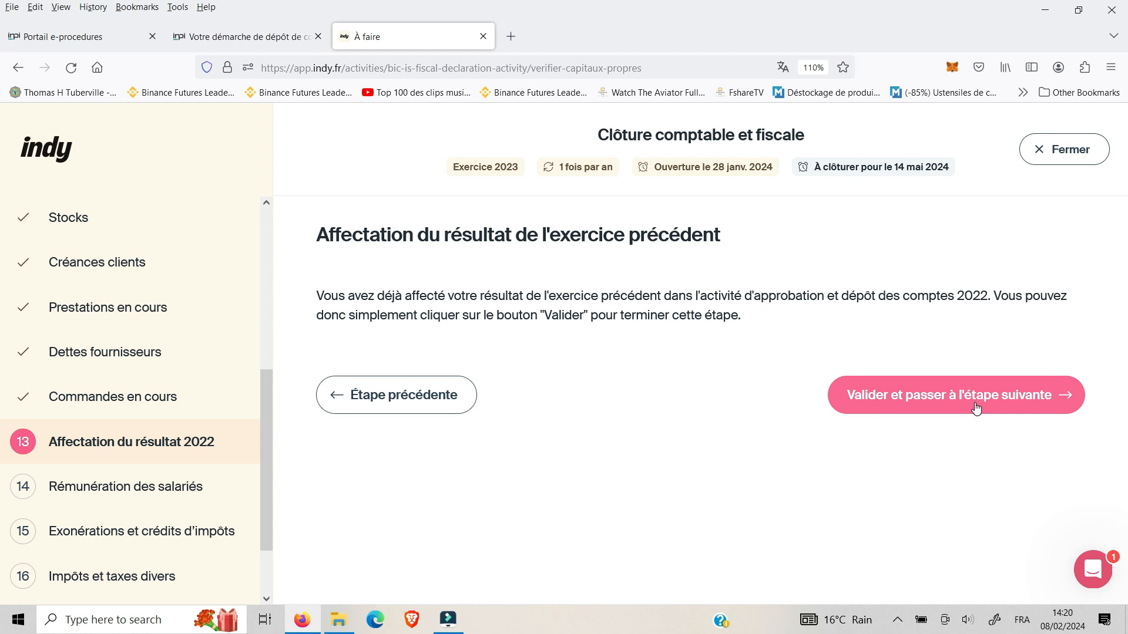
left_click(977, 406)
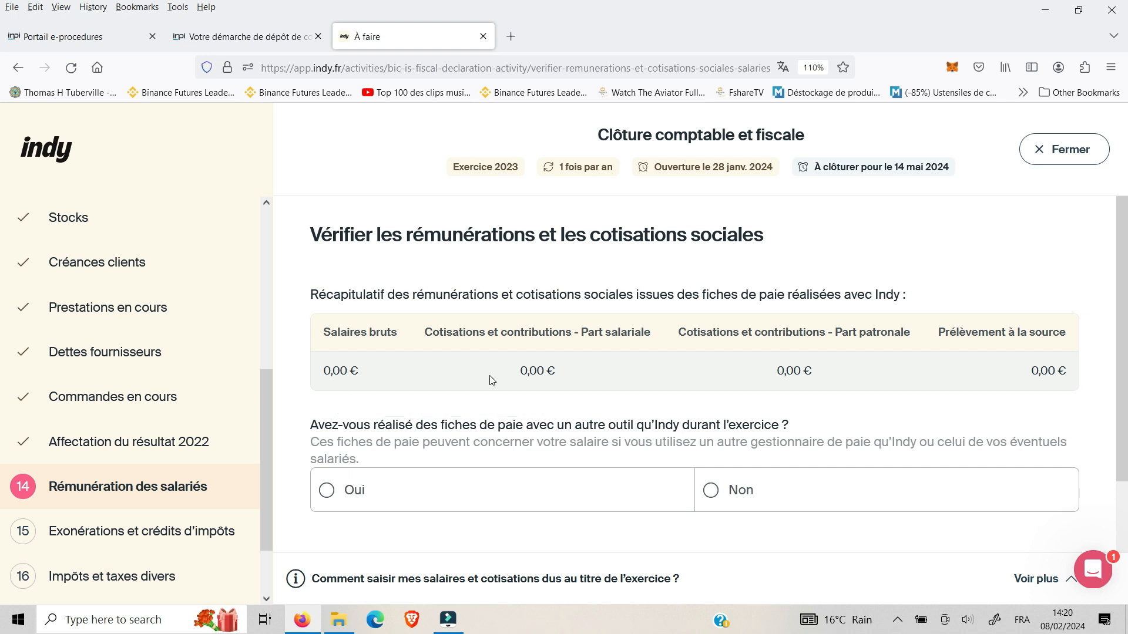
- Answer Non to payslips made with another tool, and validate Exonérations et crédits d'impôts without adding entries
scroll(498, 423, "down", 3)
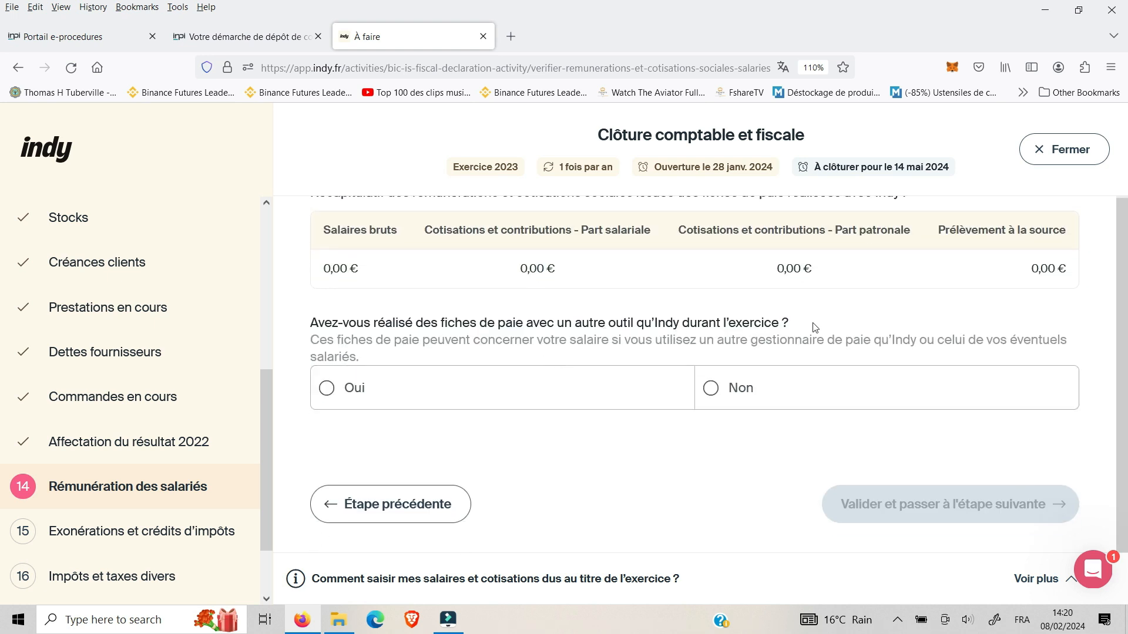
left_click(713, 388)
scroll(928, 472, "down", 1)
left_click(927, 472)
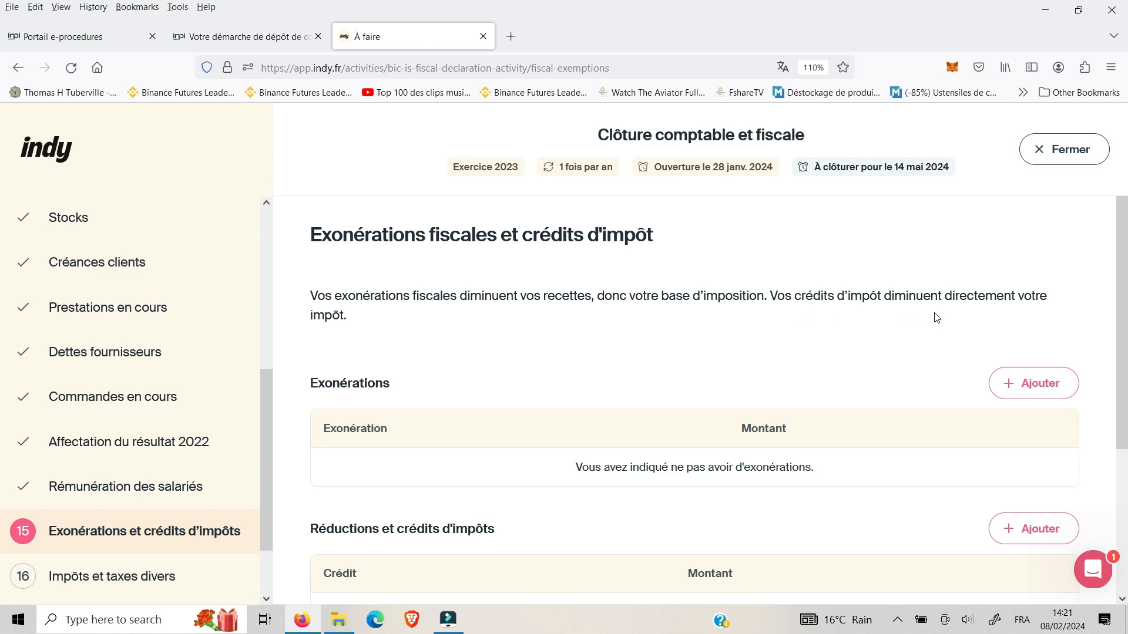
scroll(869, 310, "down", 3)
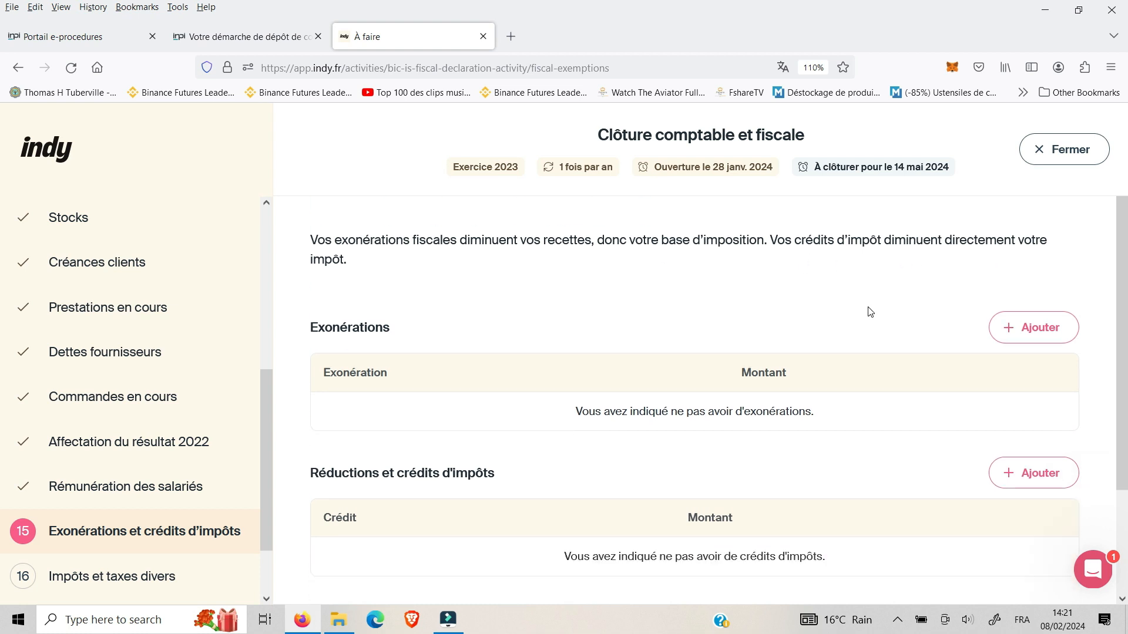
left_click(939, 520)
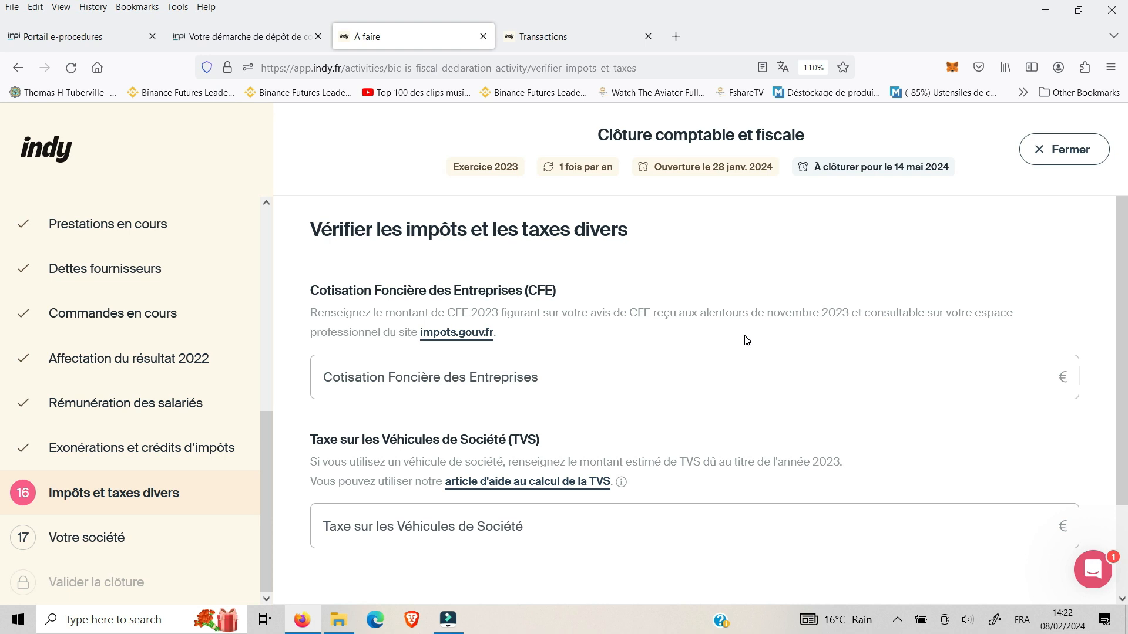
- Look up the CFE payment in Transactions, and validate 206 € for the CFE and 0 € for the TVS
left_click(546, 37)
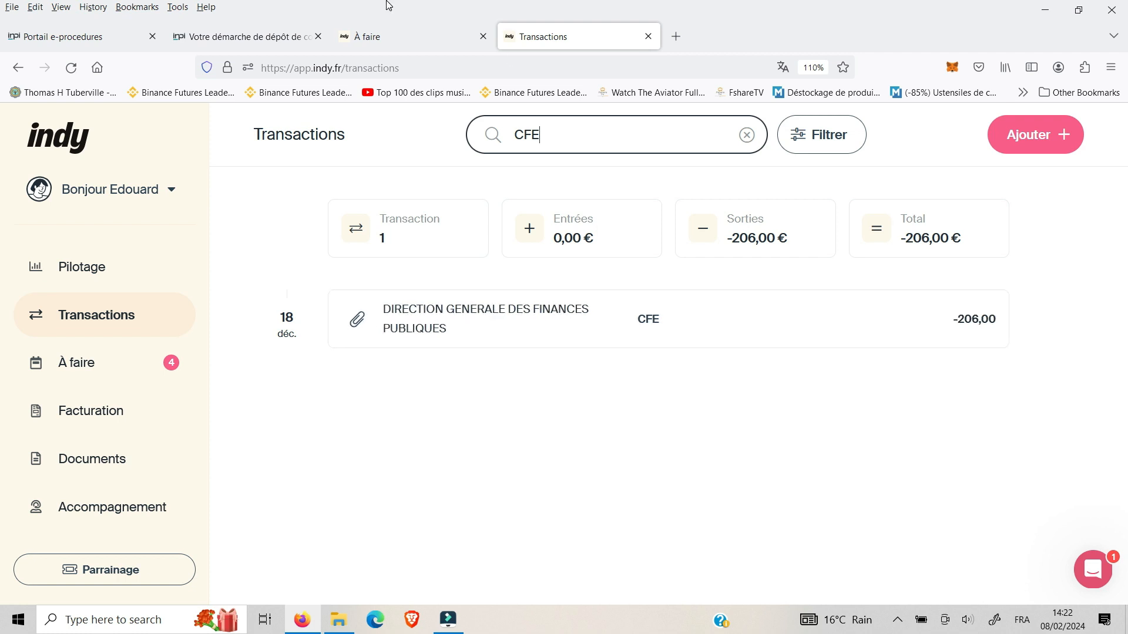
left_click(447, 36)
left_click(846, 382)
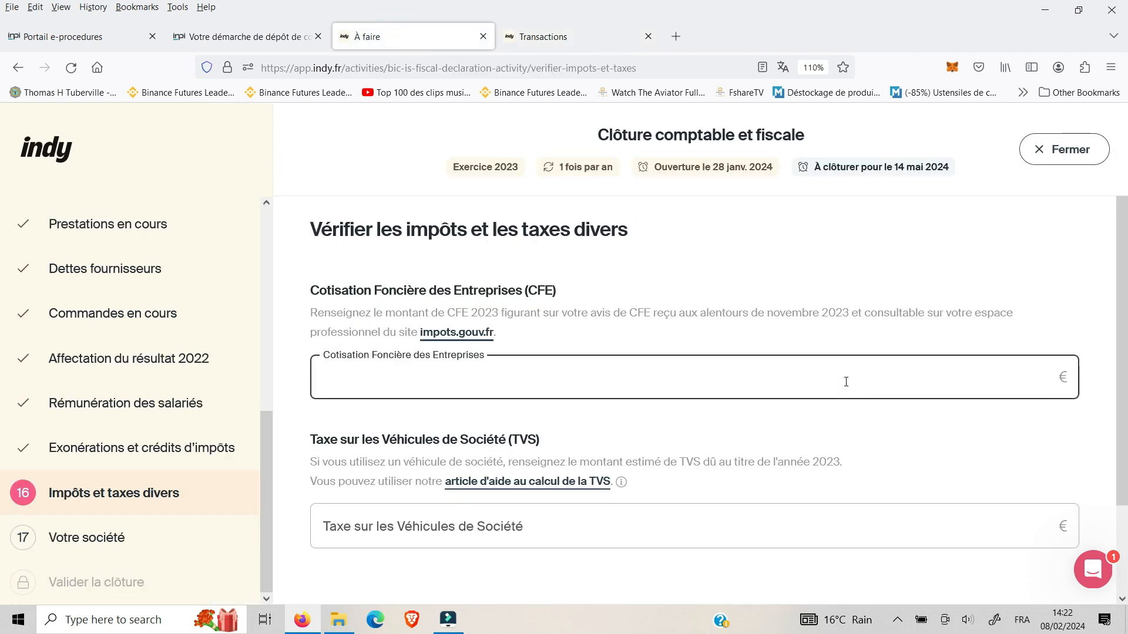
scroll(459, 356, "down", 3)
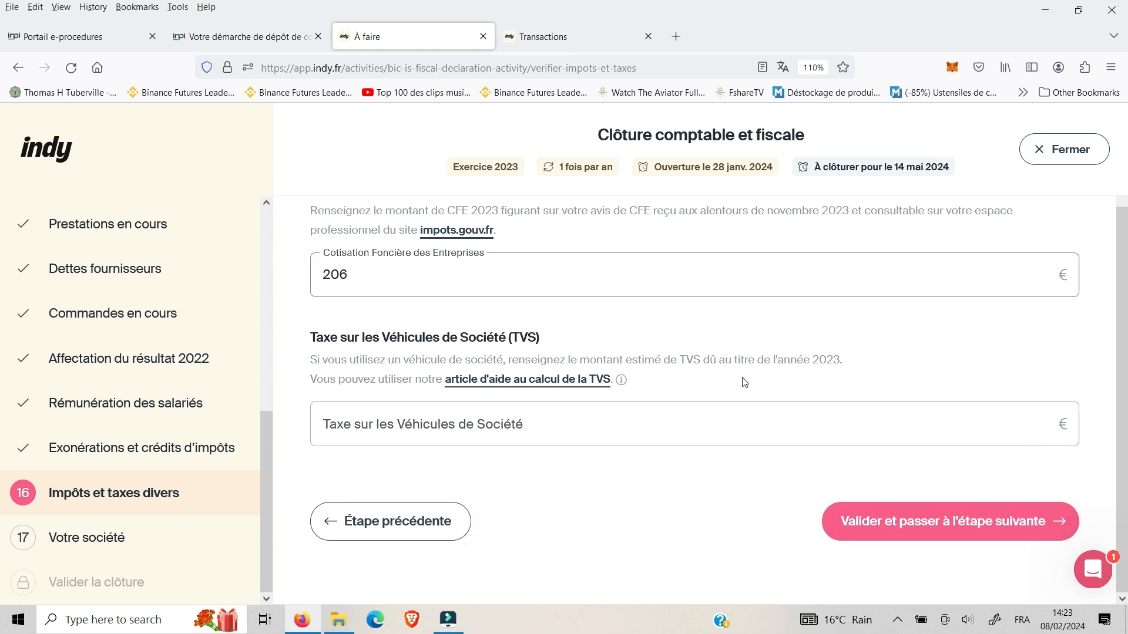
left_click(926, 438)
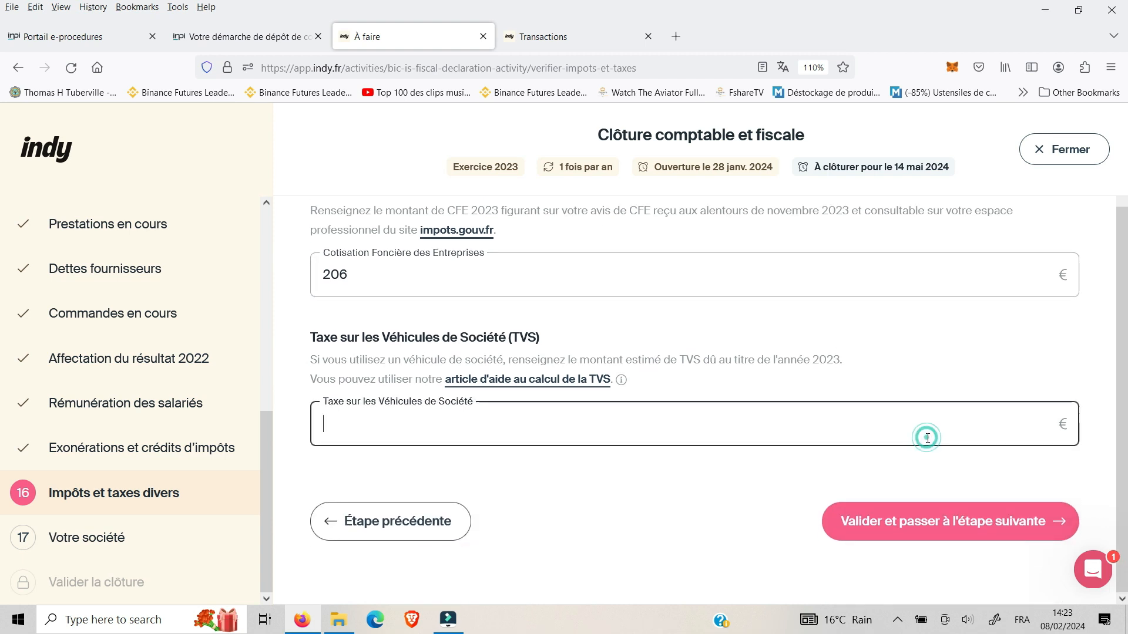
type("0")
left_click(918, 525)
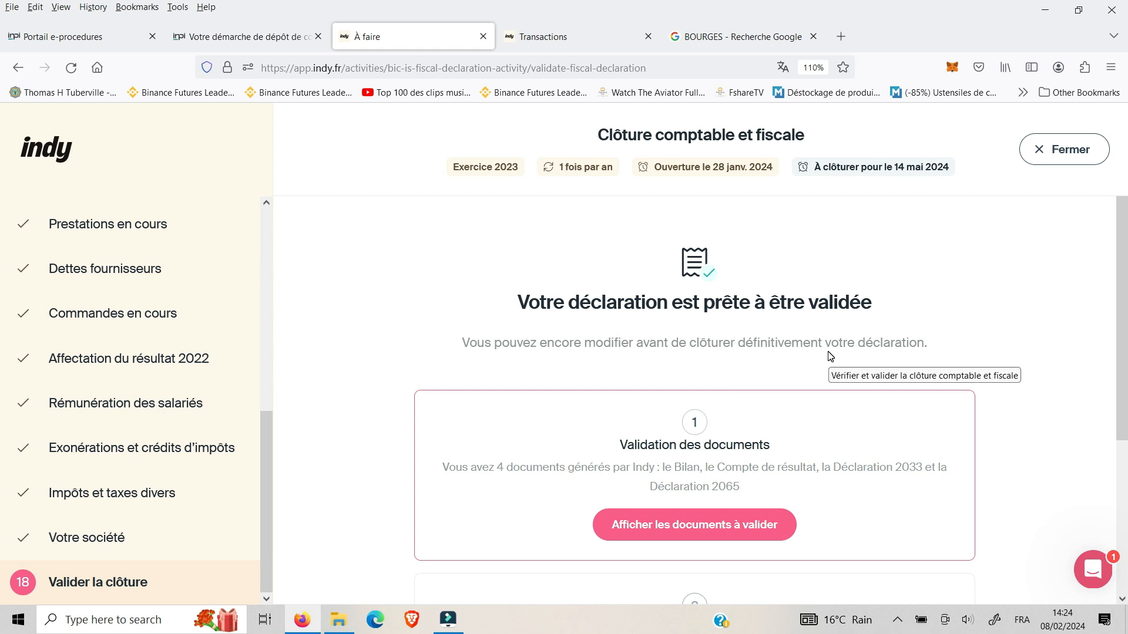
- Display and validate the generated closing documents, and send the liasse fiscale electronically to the DGFIP
scroll(796, 411, "down", 3)
left_click(747, 325)
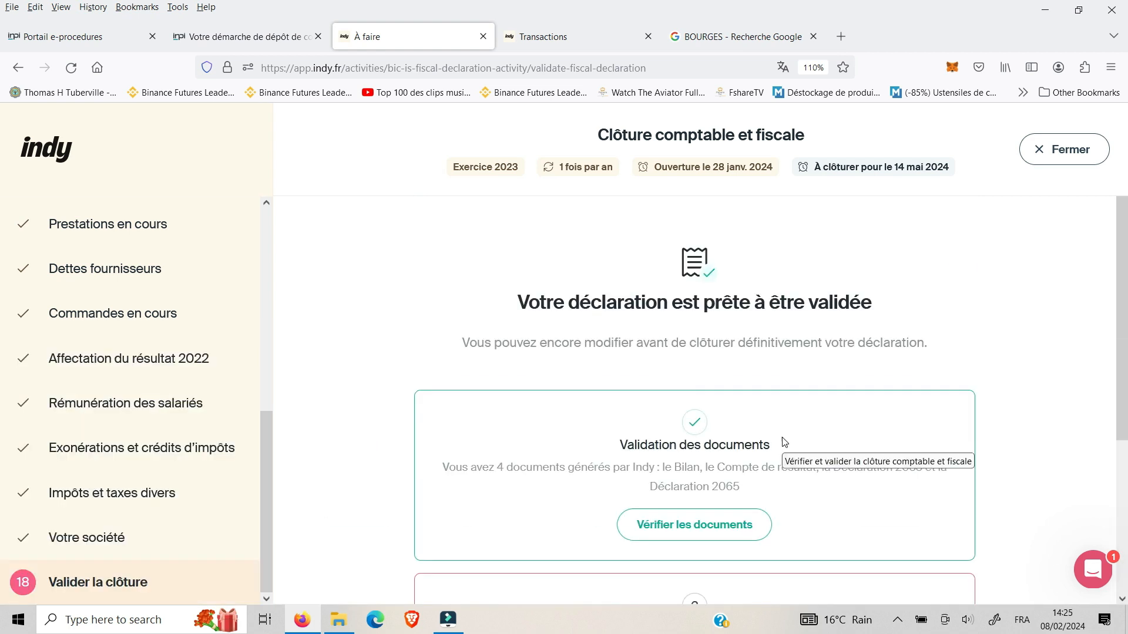
scroll(782, 443, "down", 3)
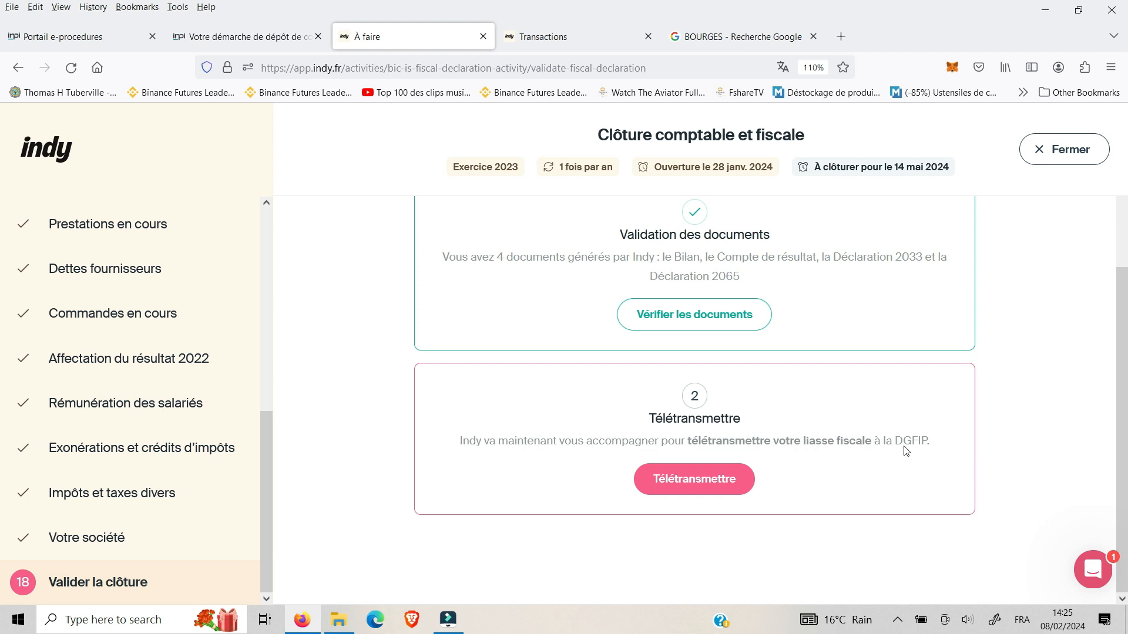
left_click(710, 470)
left_click(796, 441)
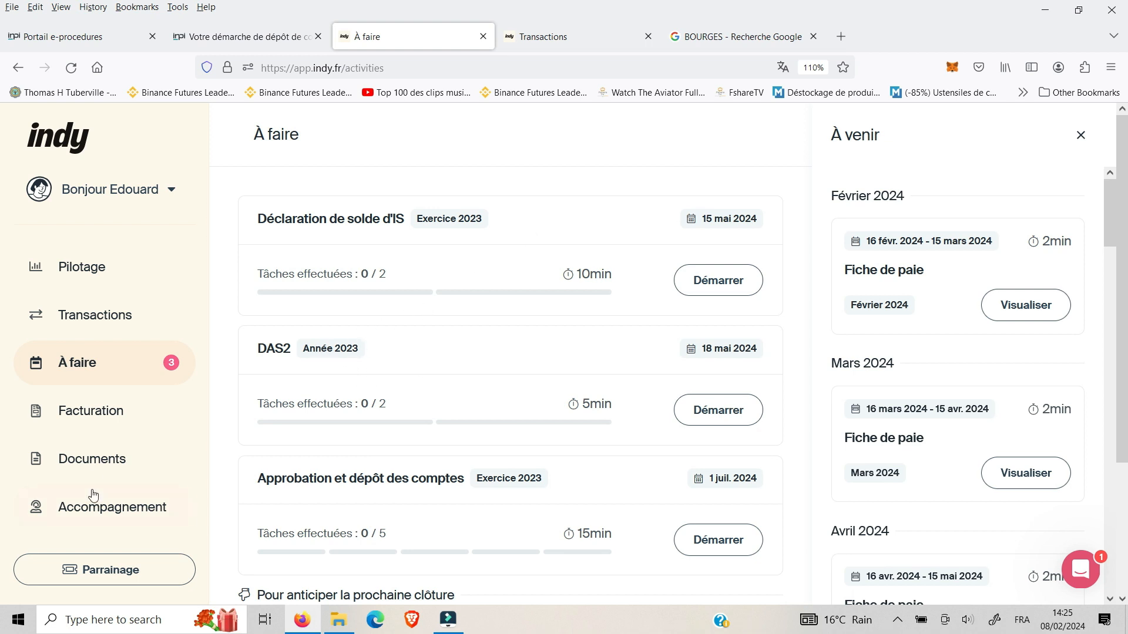
- Show the Exercice 2023 documents and download the Bilan as a PDF
left_click(97, 466)
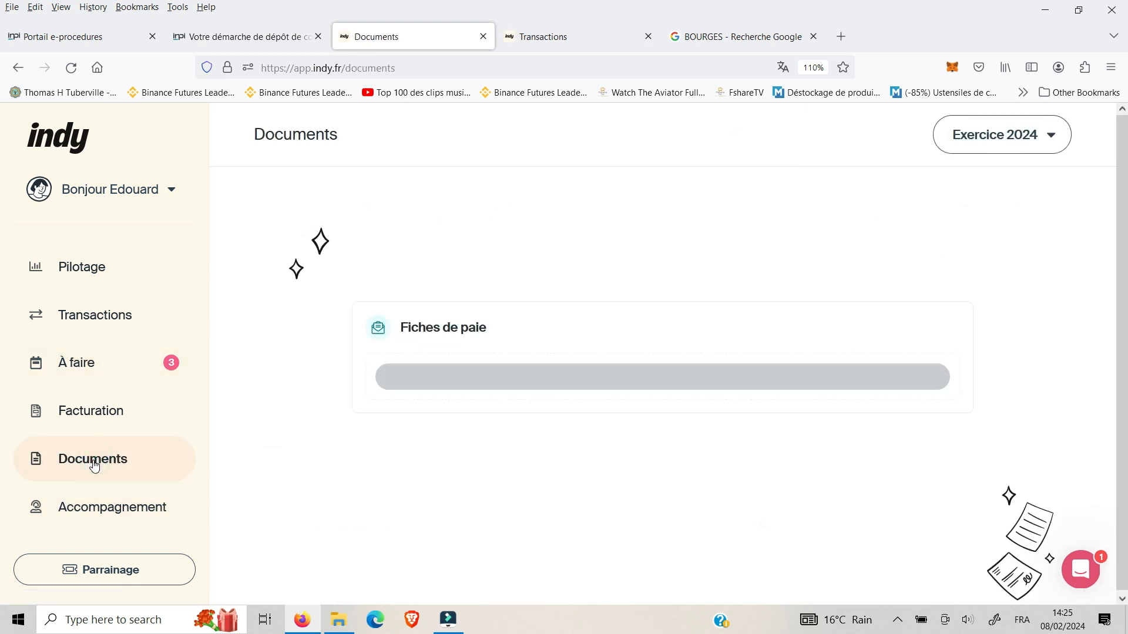
left_click(1017, 138)
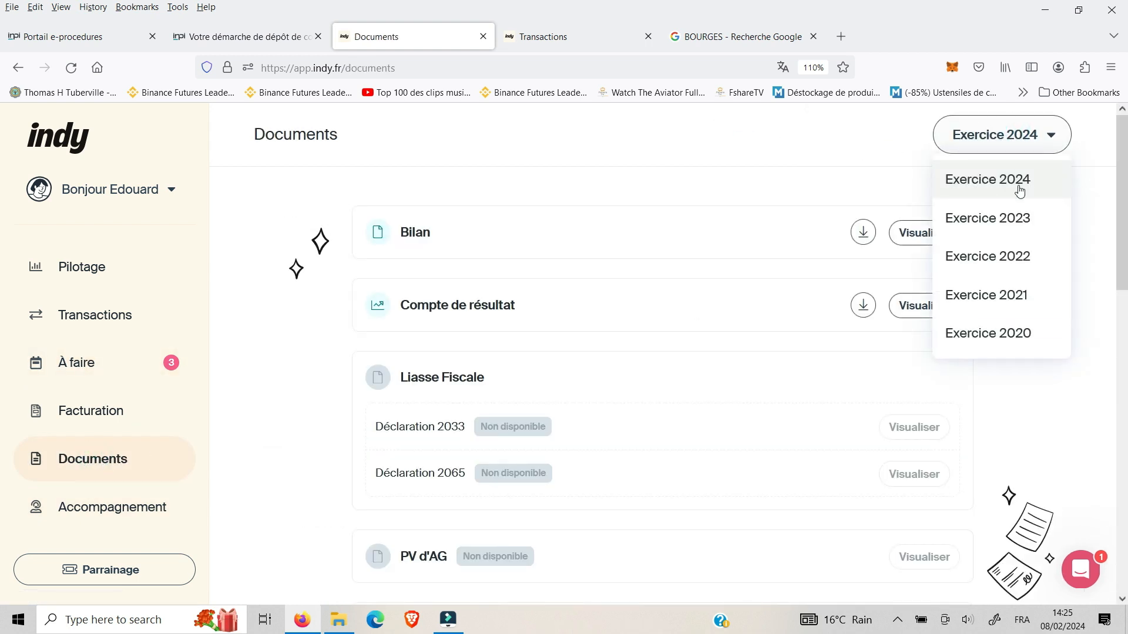
left_click(1023, 219)
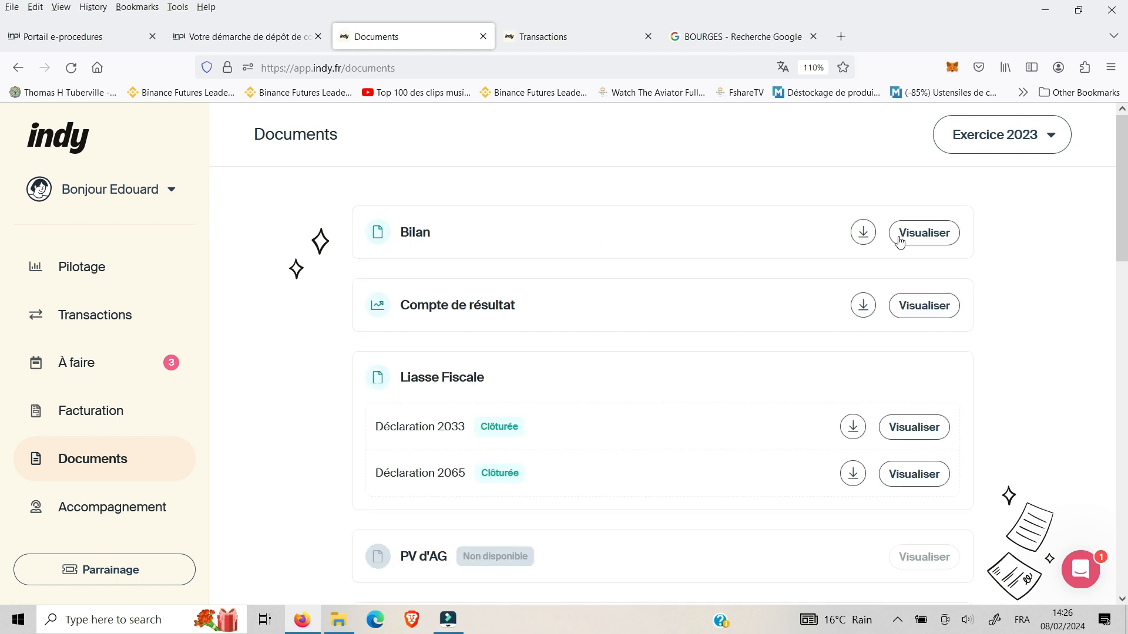
left_click(863, 233)
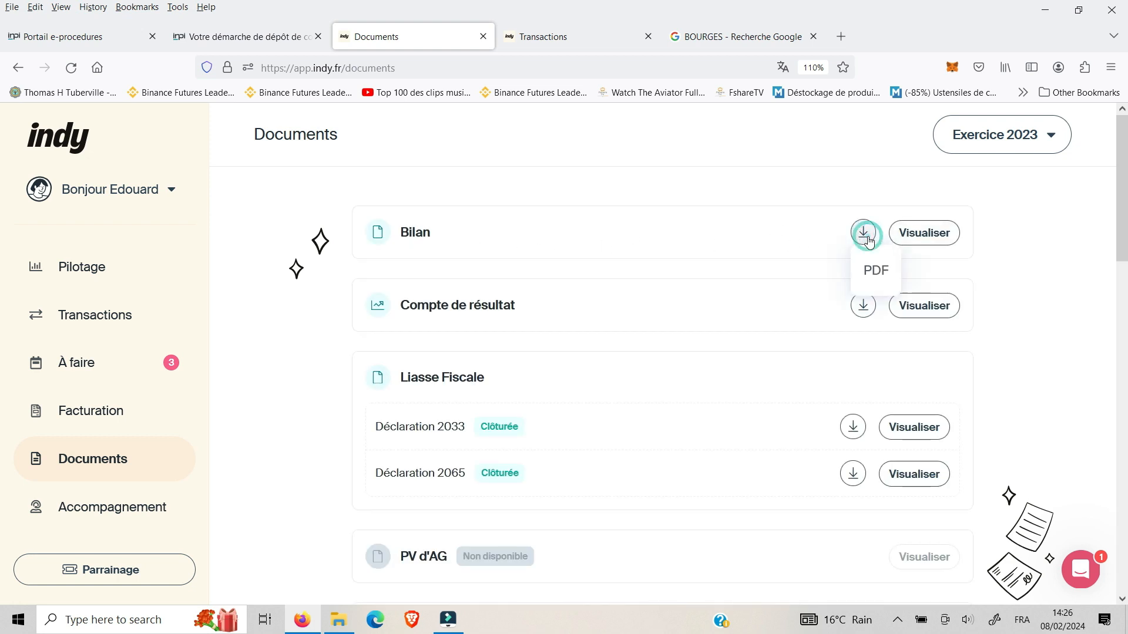
left_click(874, 267)
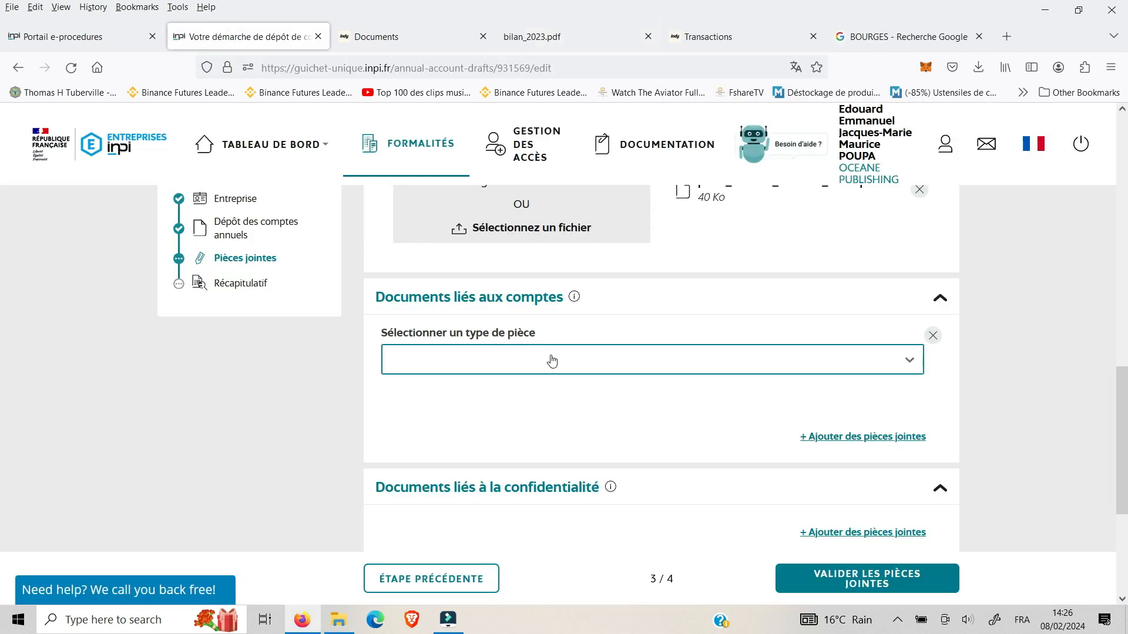
- In the INPI filing, attach bilan_2023.pdf as Bilan Actif/Passif under Documents liés aux comptes
left_click(553, 360)
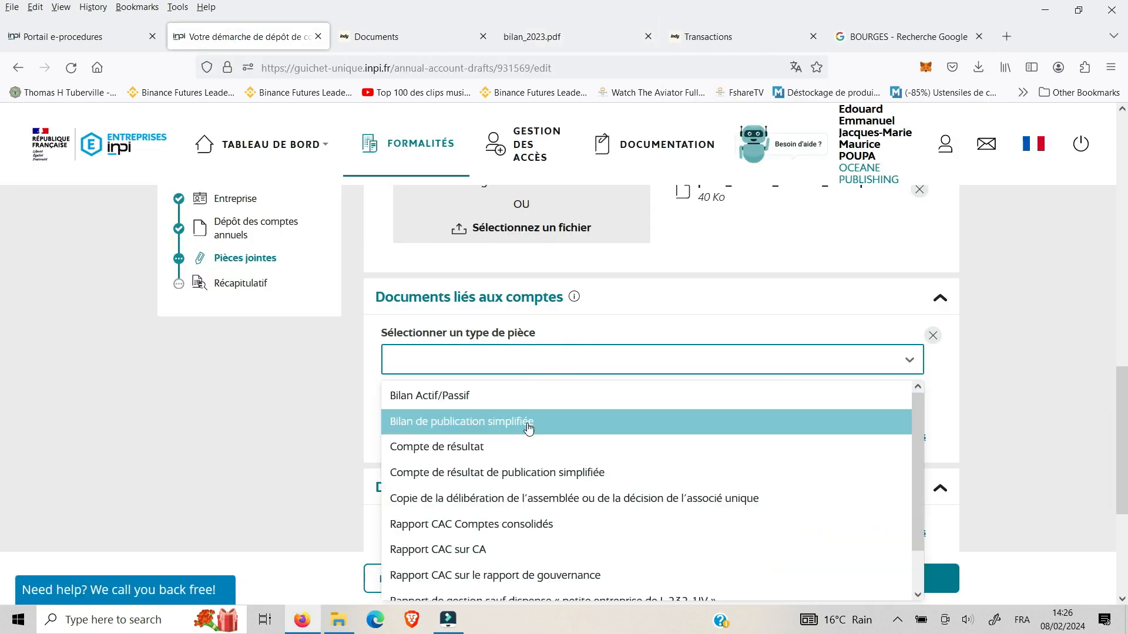
left_click(762, 397)
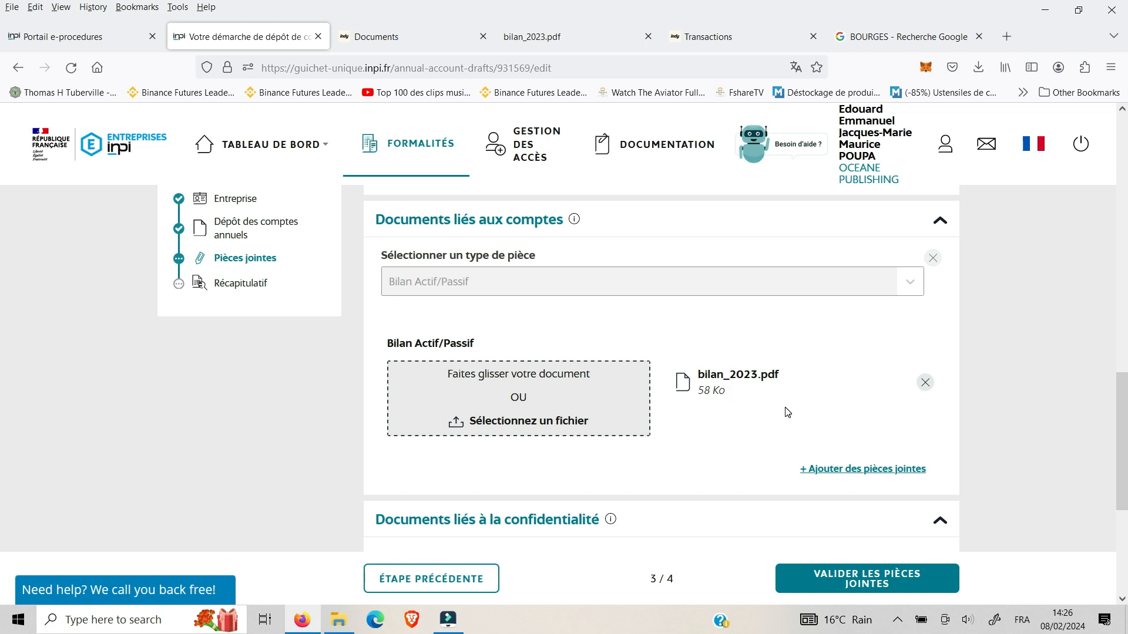
scroll(787, 412, "down", 2)
- Add a Compte de résultat attachment, download the 2023 PDF from Indy and attach compteDeResultat_2023.pdf to the INPI filing
left_click(852, 389)
left_click(720, 411)
left_click(399, 36)
left_click(863, 306)
left_click(866, 339)
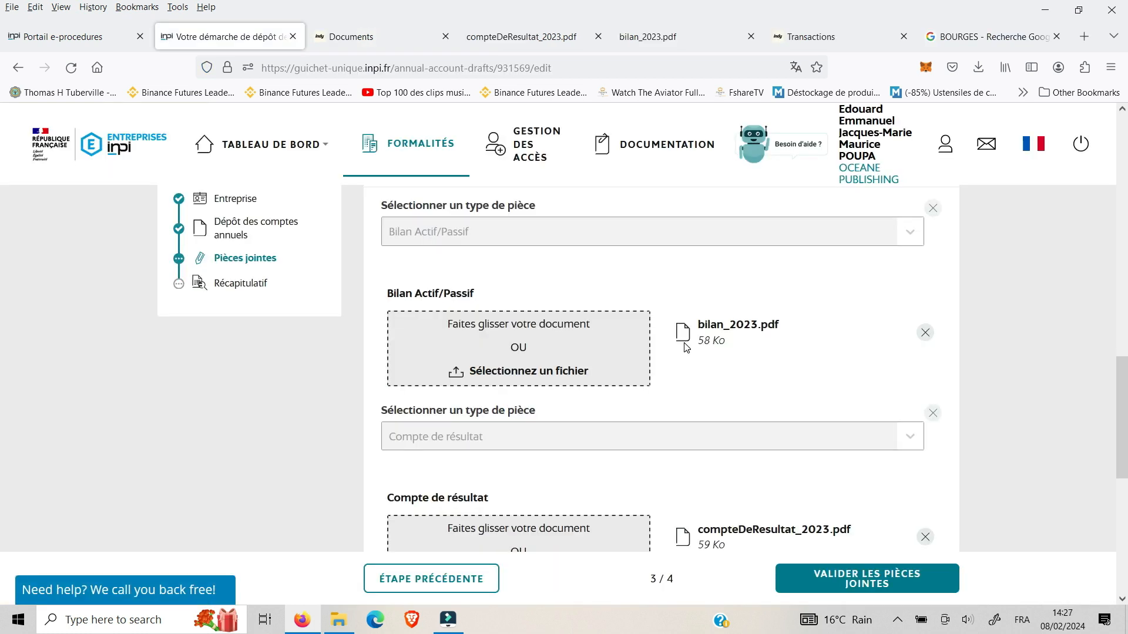
- Add another empty attachment entry under the INPI accounts documents and check the PV d'AG among Indy's Exercice 2023 documents
scroll(669, 368, "down", 4)
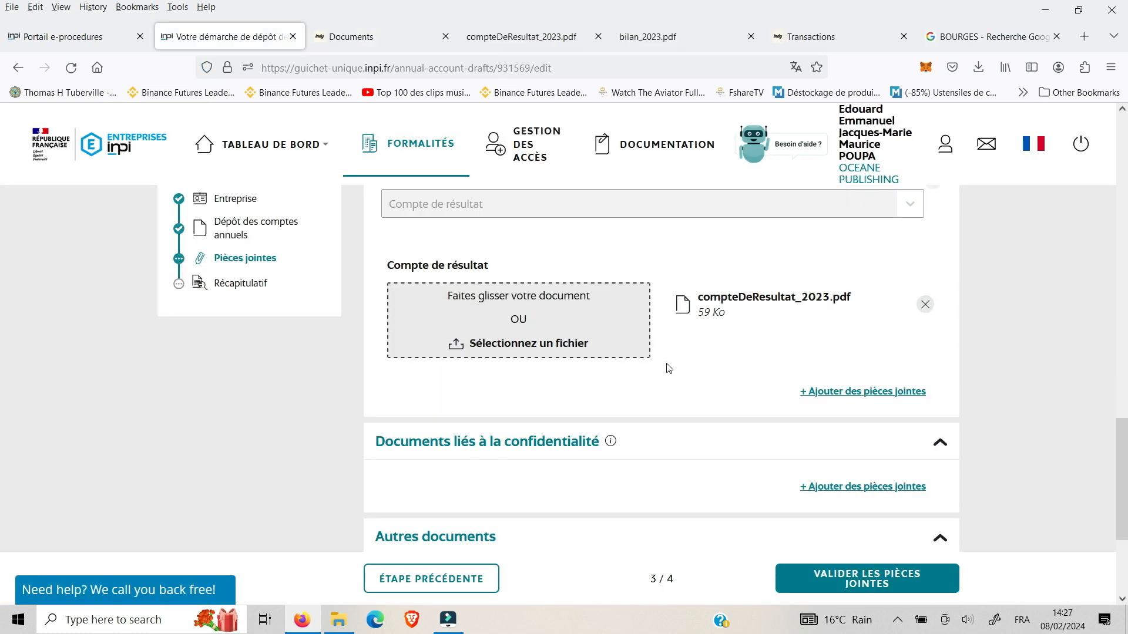
left_click(850, 392)
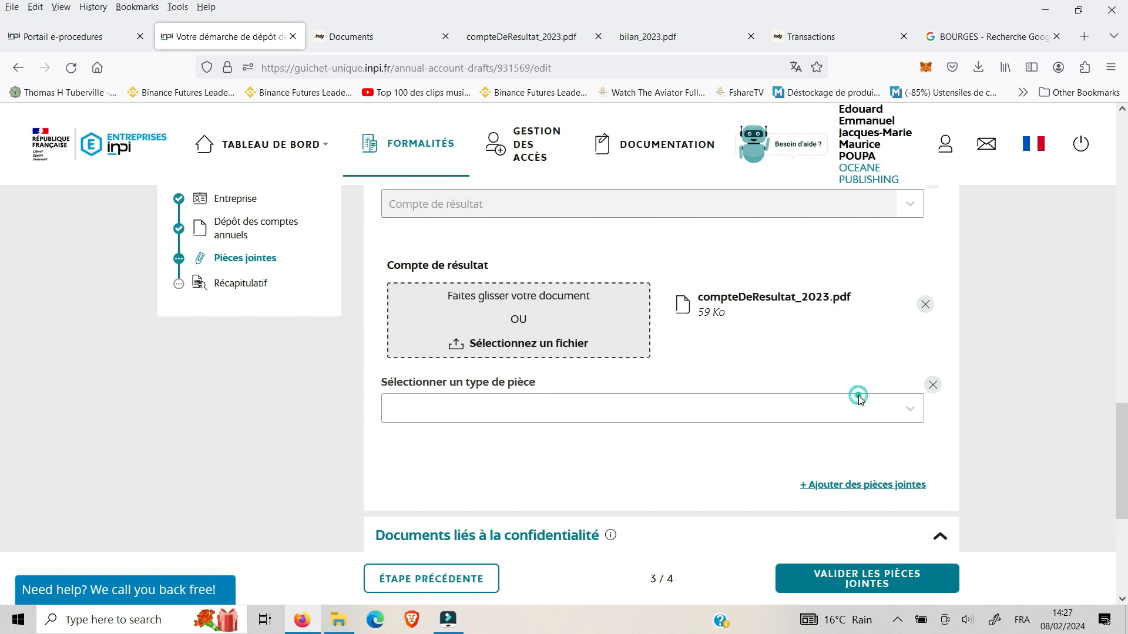
left_click(355, 46)
scroll(574, 320, "down", 1)
scroll(516, 416, "up", 1)
scroll(523, 467, "down", 1)
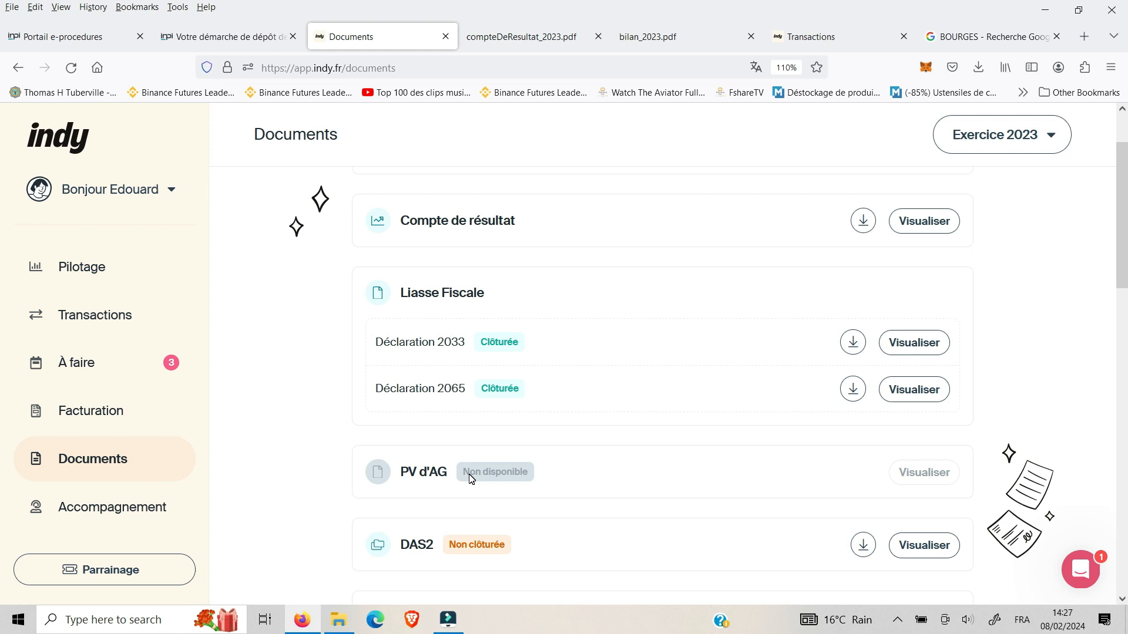
scroll(483, 470, "down", 1)
- Start Indy's Approbation et dépôt des comptes task for Exercice 2023 and validate the proposed Report à nouveau allocation
left_click(483, 468)
scroll(635, 421, "down", 1)
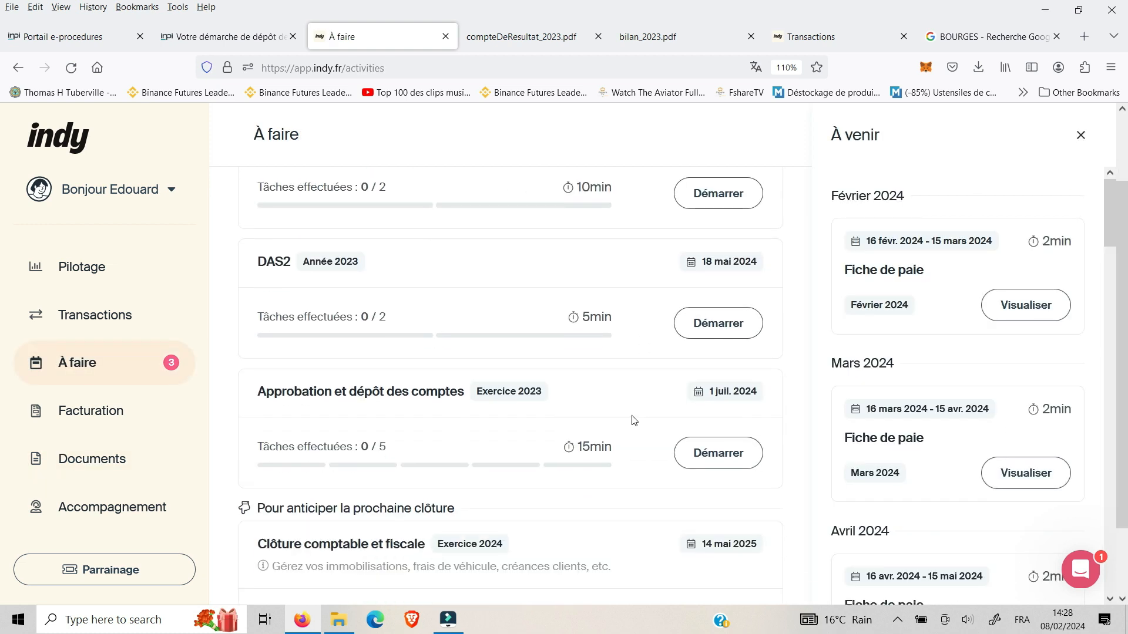
left_click(755, 449)
left_click(699, 405)
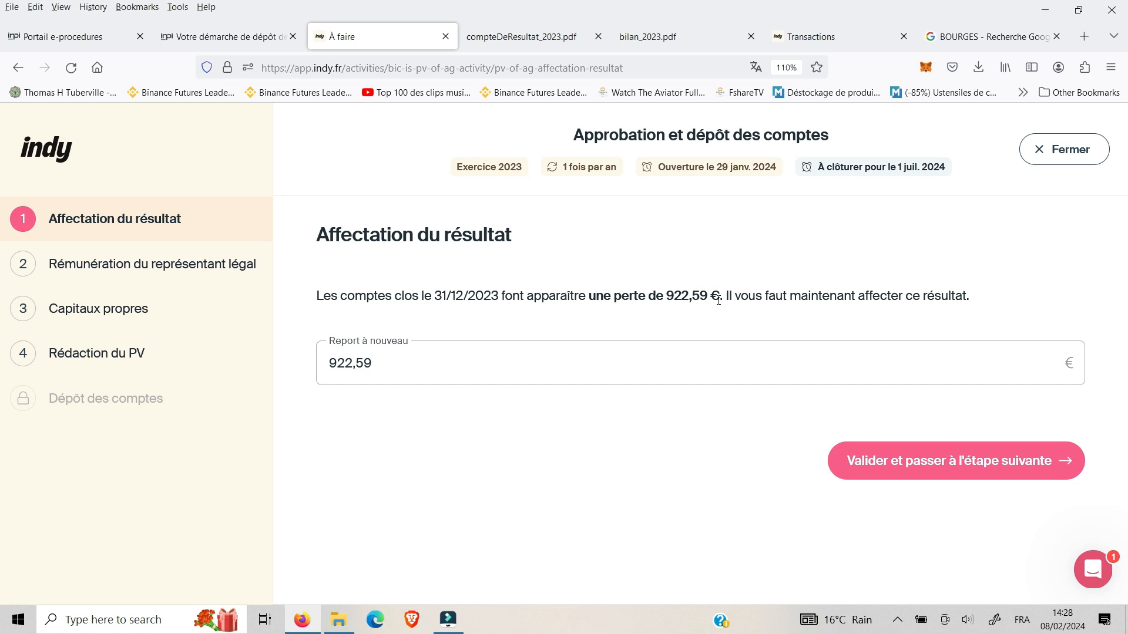
left_click(896, 474)
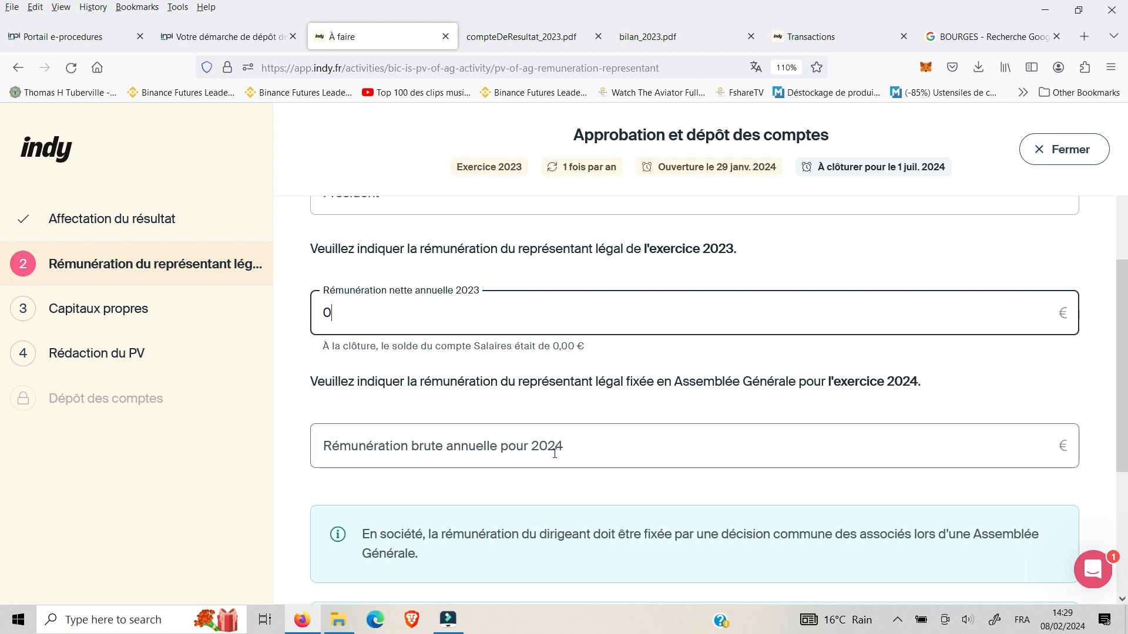
- Set the legal representative's net 2023 and gross 2024 remuneration to 0 €, and answer Non to the capitaux propres legal-notice question
left_click(546, 451)
type("0")
scroll(599, 422, "down", 1)
scroll(599, 424, "down", 3)
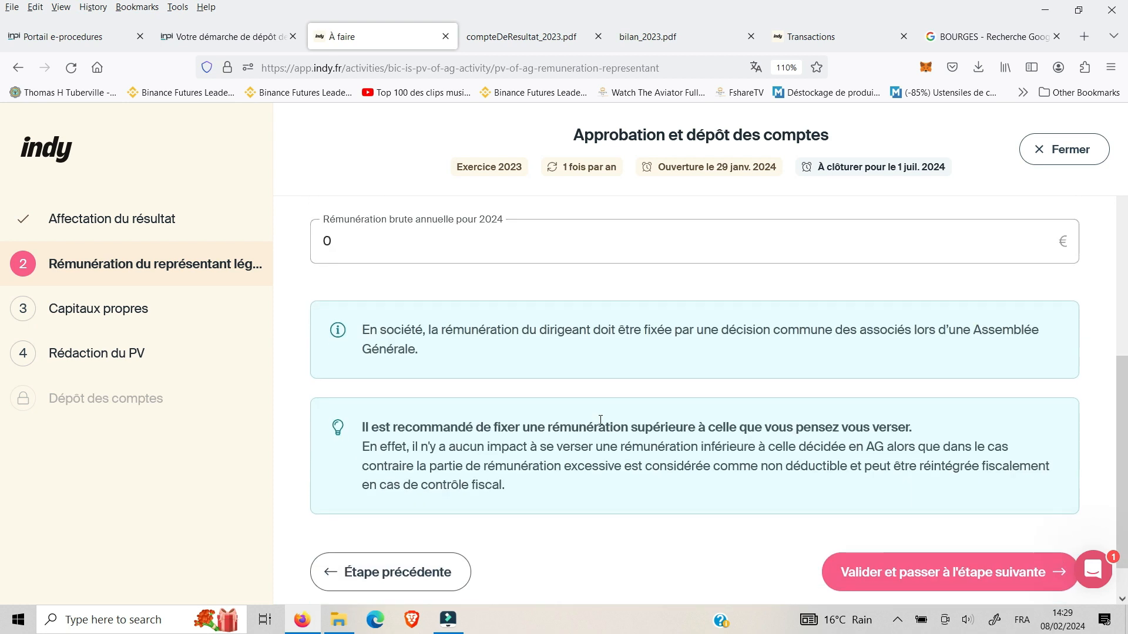
left_click(906, 568)
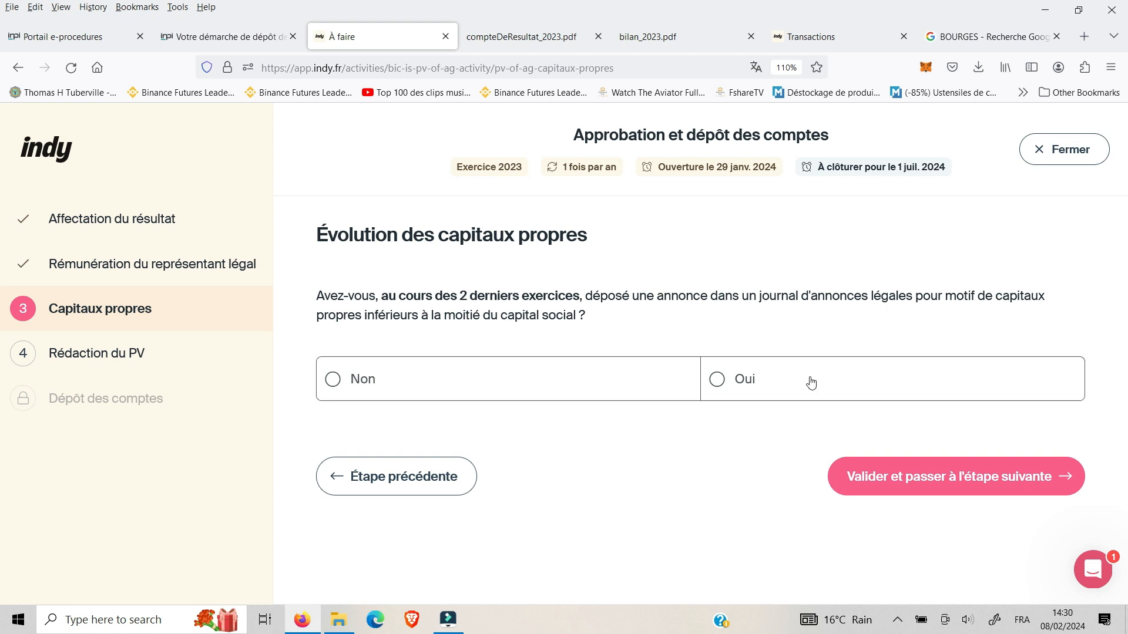
left_click(390, 377)
left_click(1000, 527)
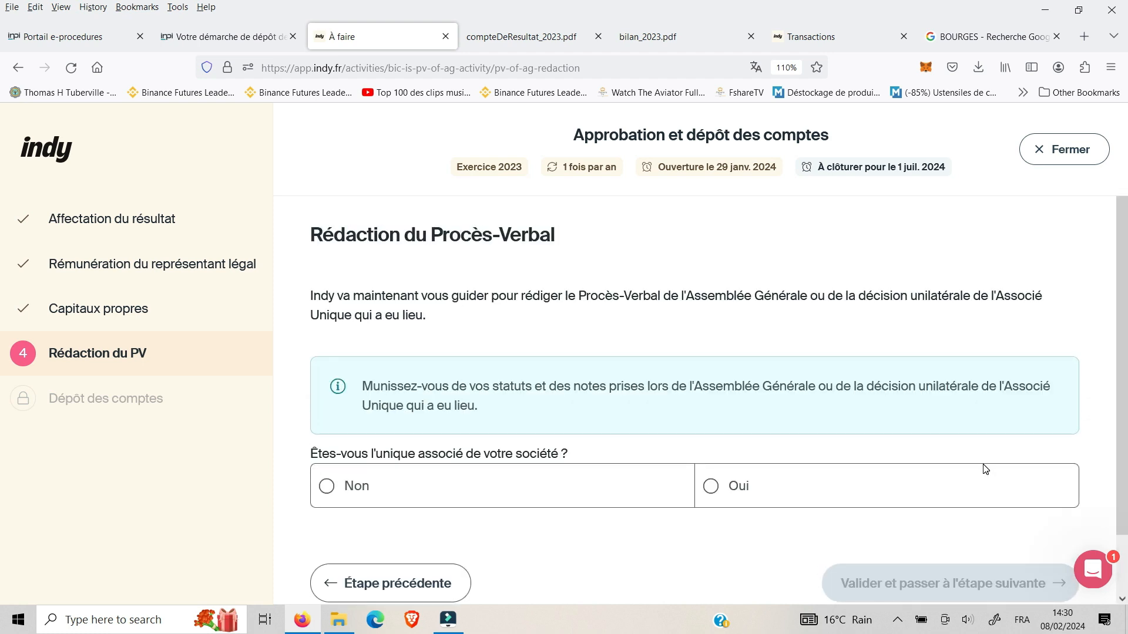
- For the PV drafting, answer Oui to being the sole associate and accept 08/02/2024 at 10h00 as the decision date
scroll(719, 444, "down", 1)
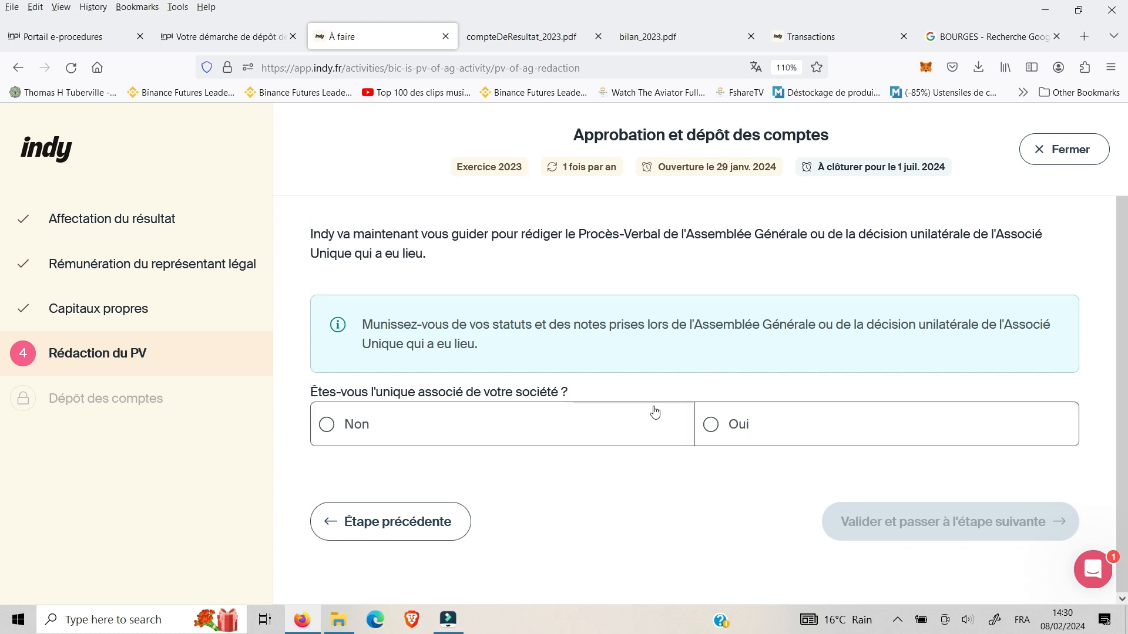
scroll(419, 403, "up", 1)
scroll(419, 404, "down", 1)
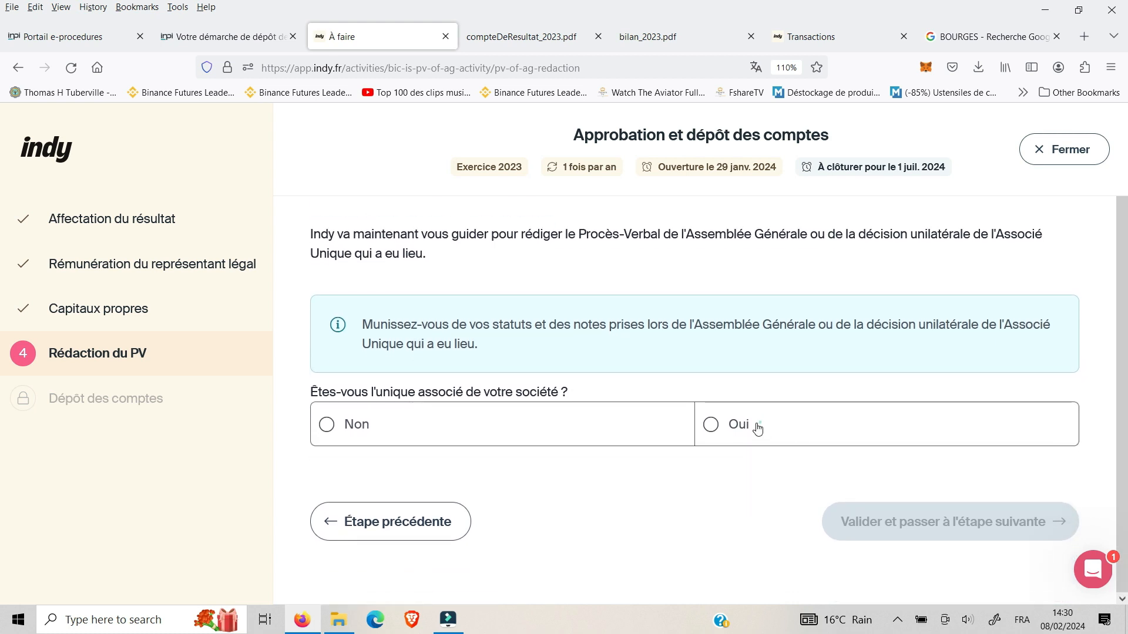
left_click(709, 428)
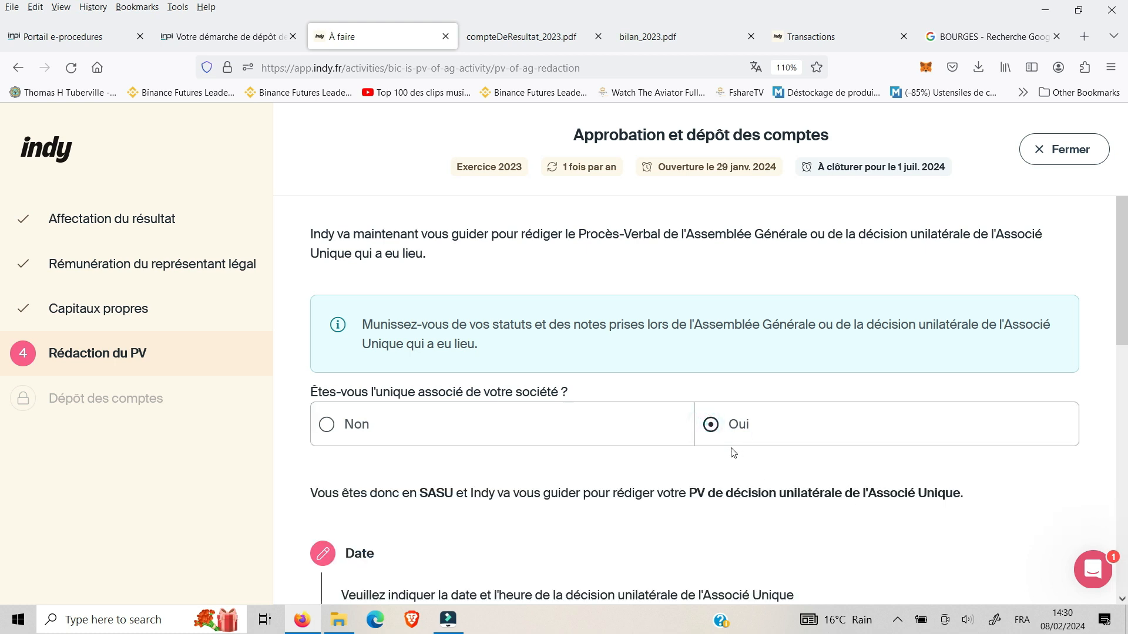
scroll(453, 332, "down", 3)
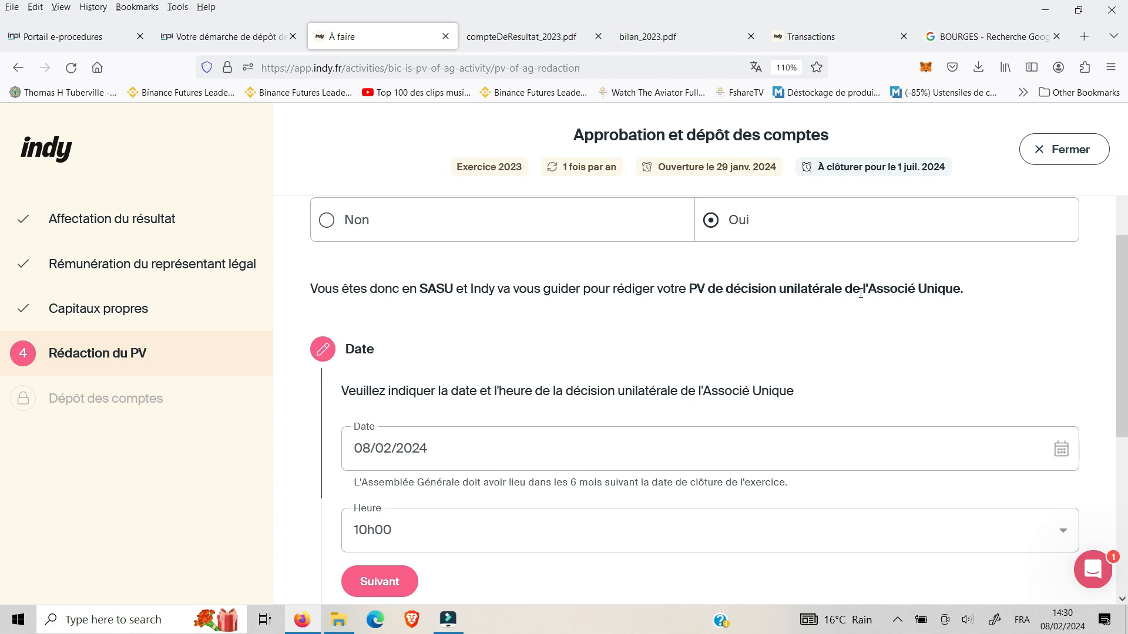
scroll(949, 288, "down", 2)
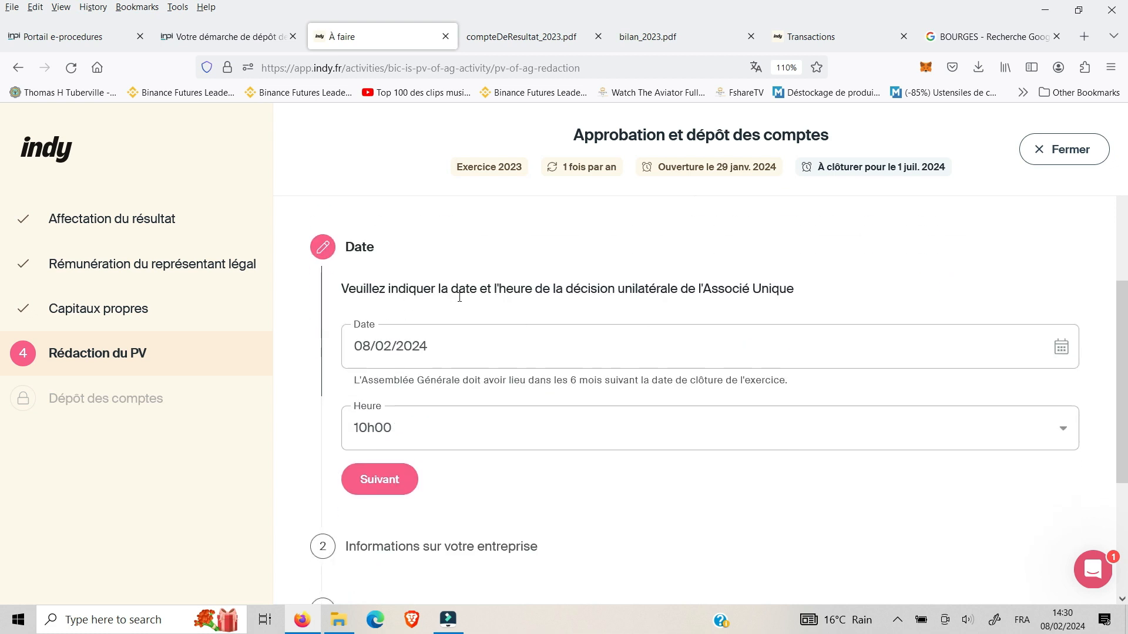
scroll(372, 403, "down", 2)
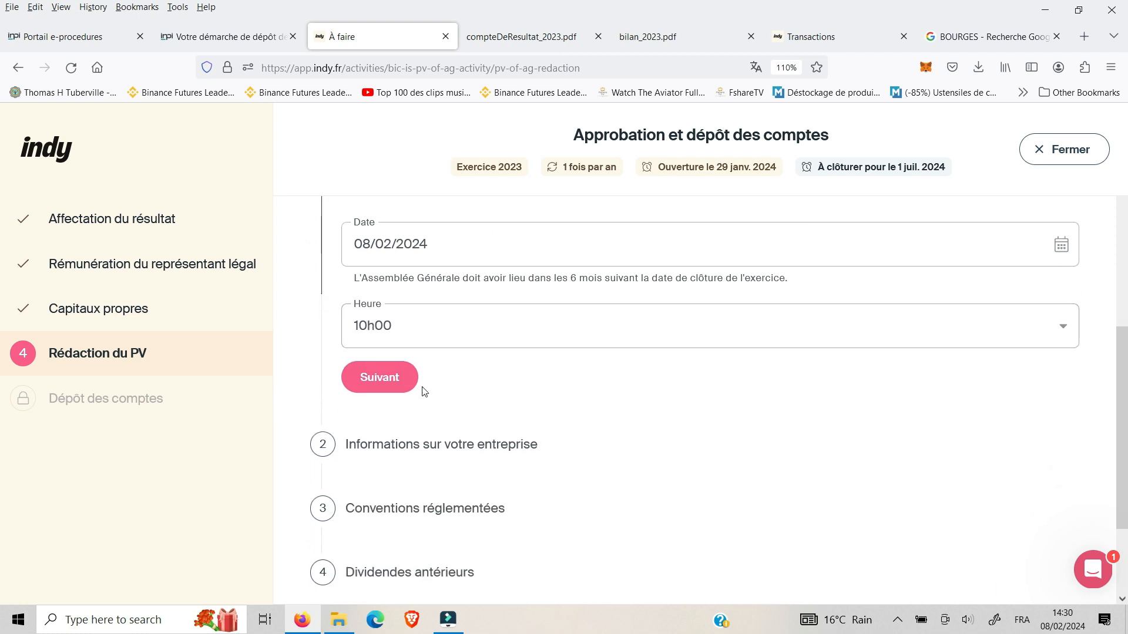
left_click(381, 382)
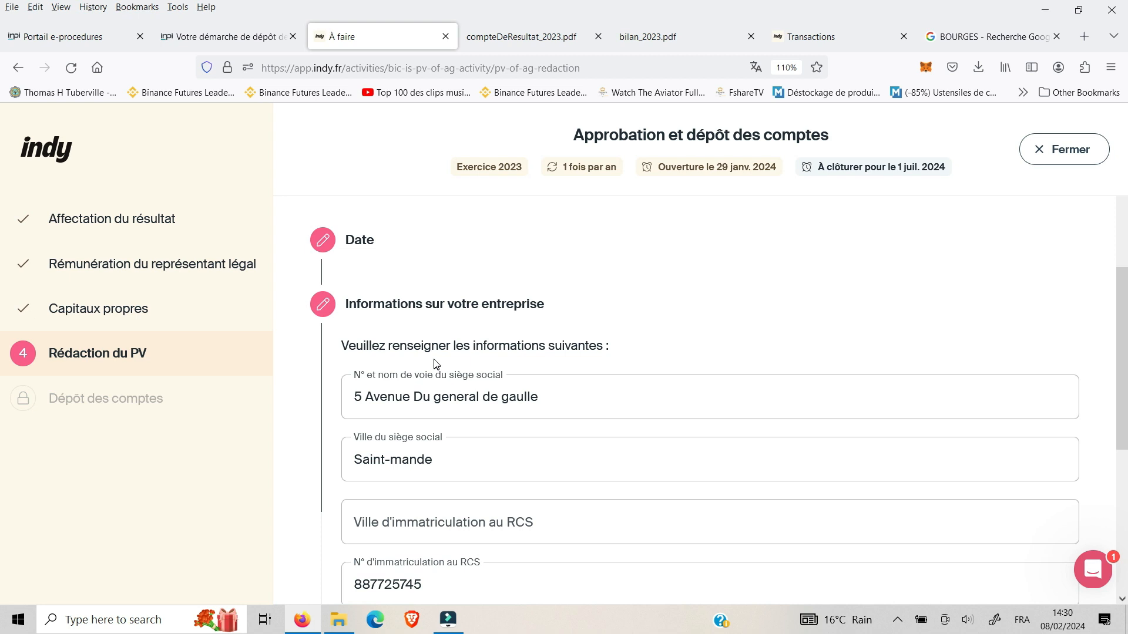
- Enter CRETEIL as the Ville d'immatriculation au RCS and accept the company information for the PV
scroll(476, 302, "down", 5)
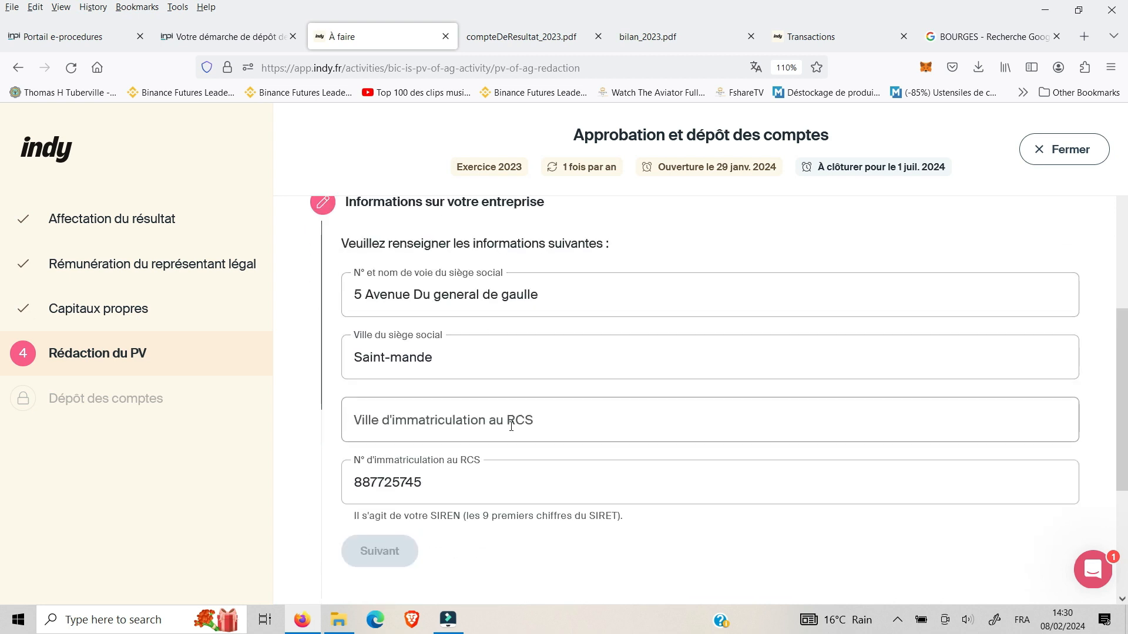
left_click(542, 424)
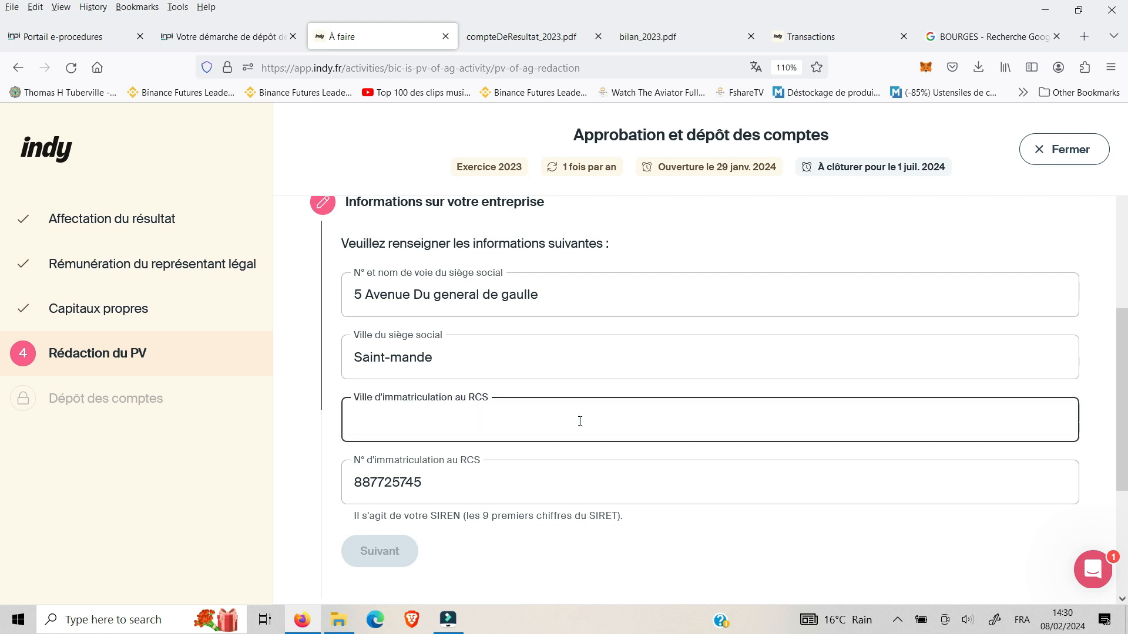
type("CRETEIL")
scroll(568, 429, "down", 5)
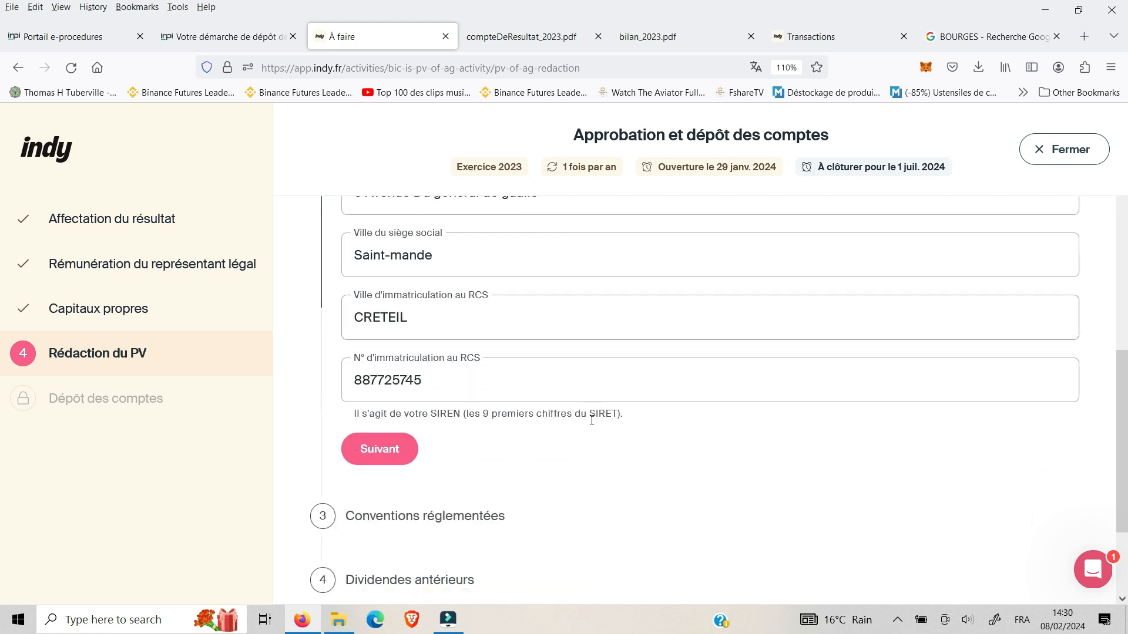
left_click(391, 305)
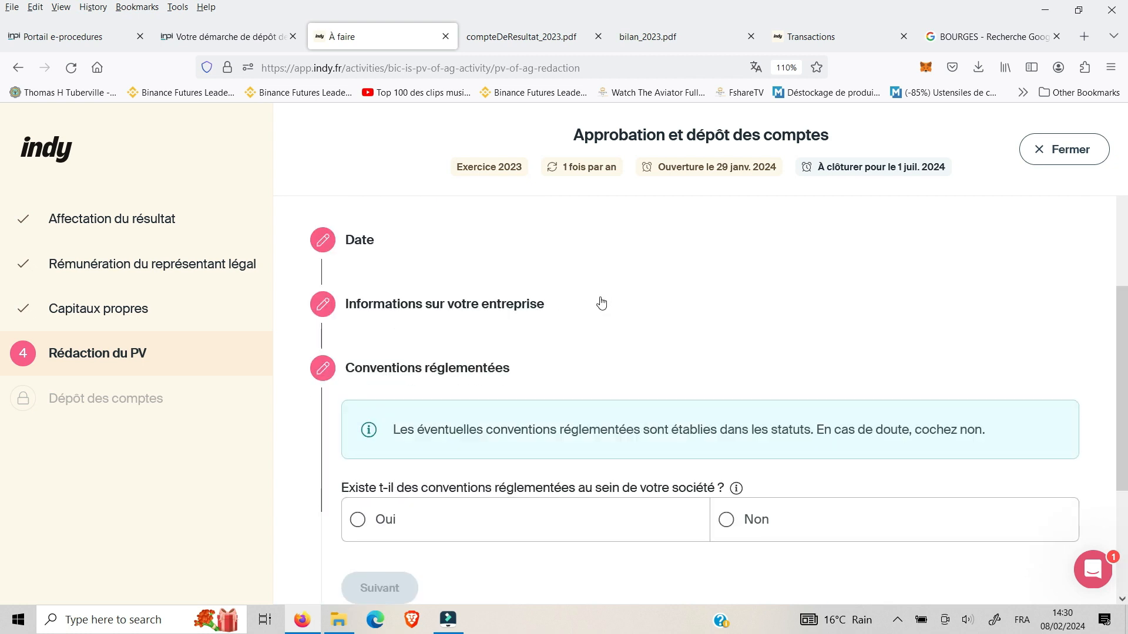
- Answer Non for conventions réglementées and validate the PV drafting with the dividend amounts for 2020 to 2022 left empty
scroll(552, 337, "down", 2)
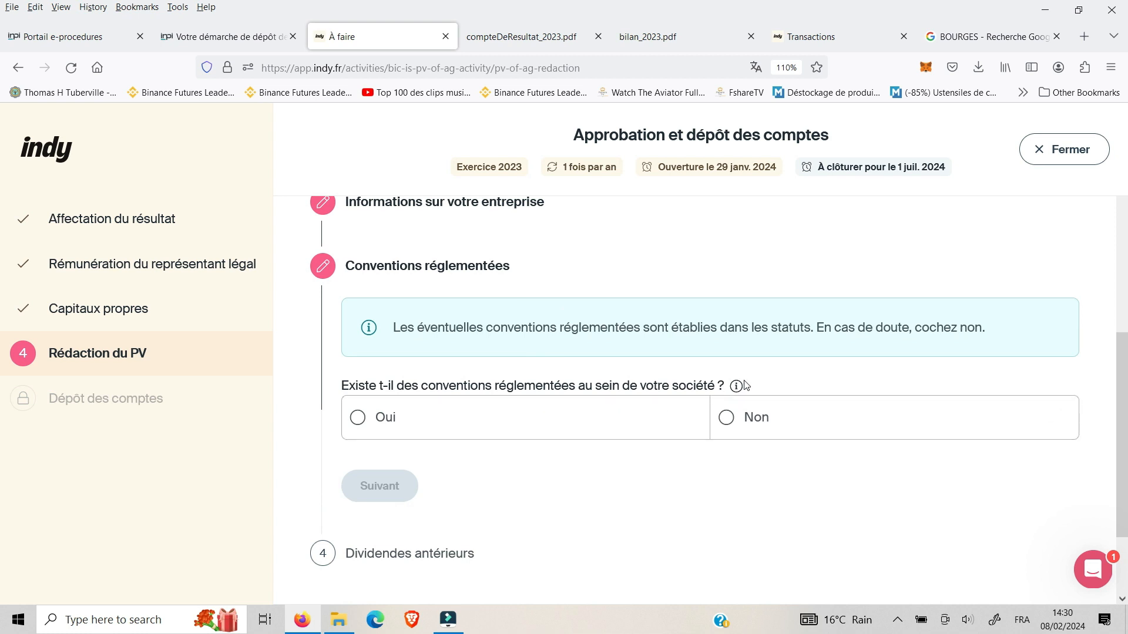
left_click(727, 417)
left_click(383, 492)
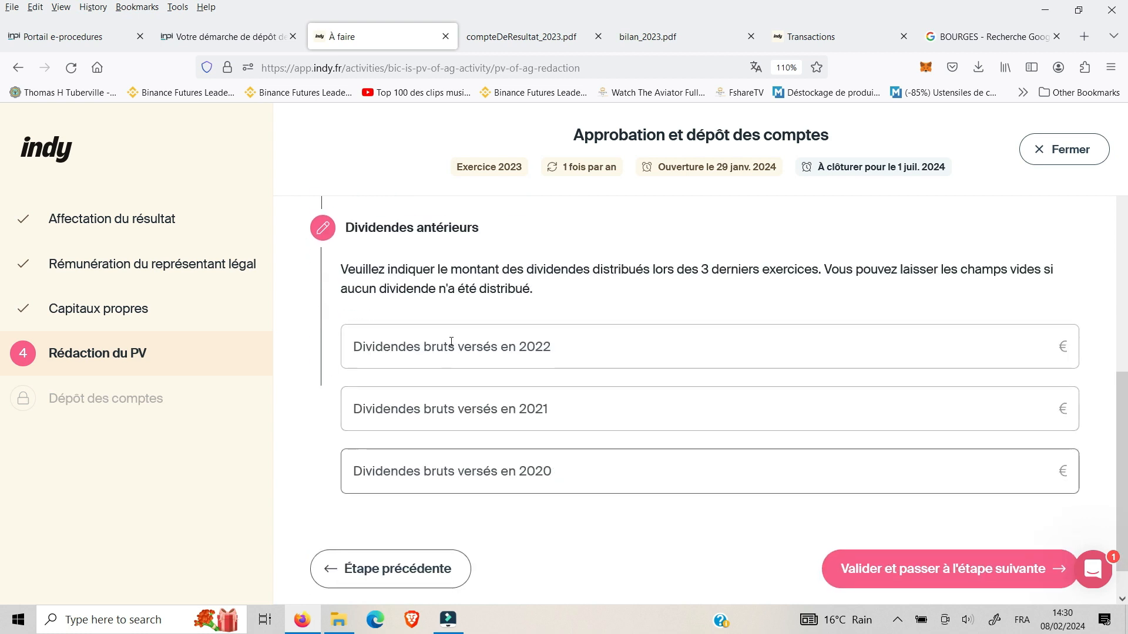
left_click(924, 586)
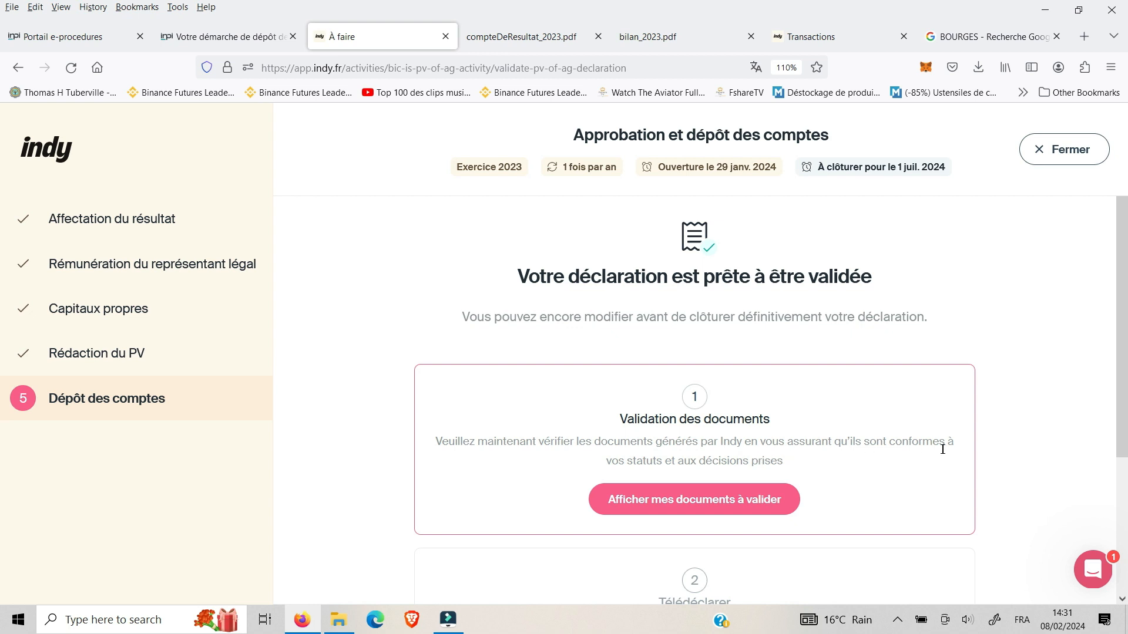
- Validate the PV de décision unilatérale and the conformity and confidentiality attestations, and mark the accounts as filed
left_click(728, 501)
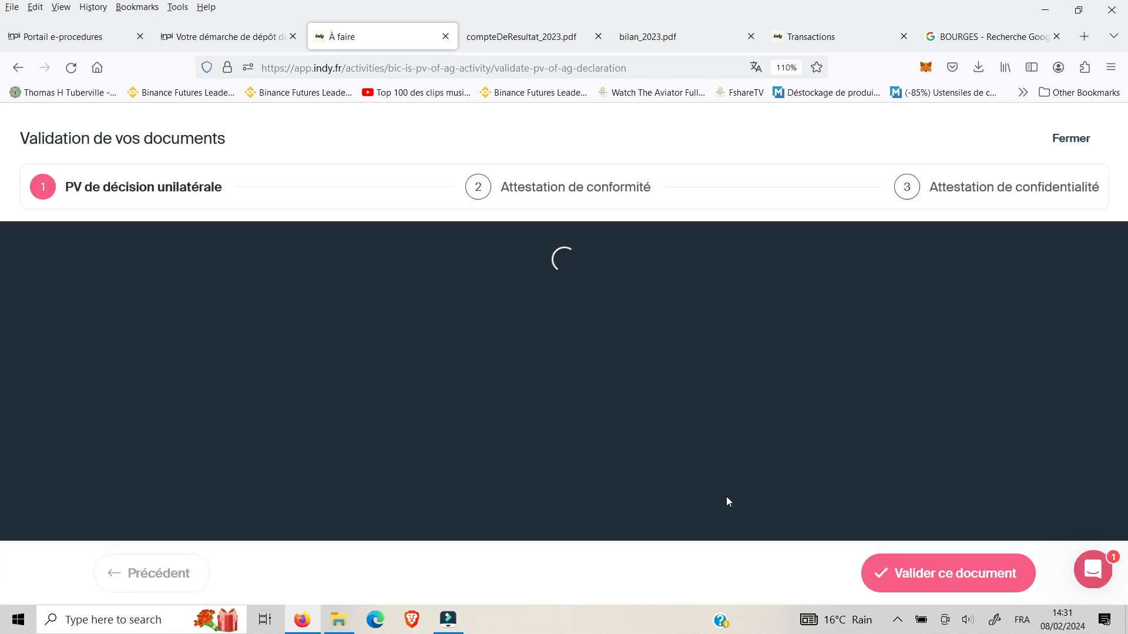
left_click(911, 575)
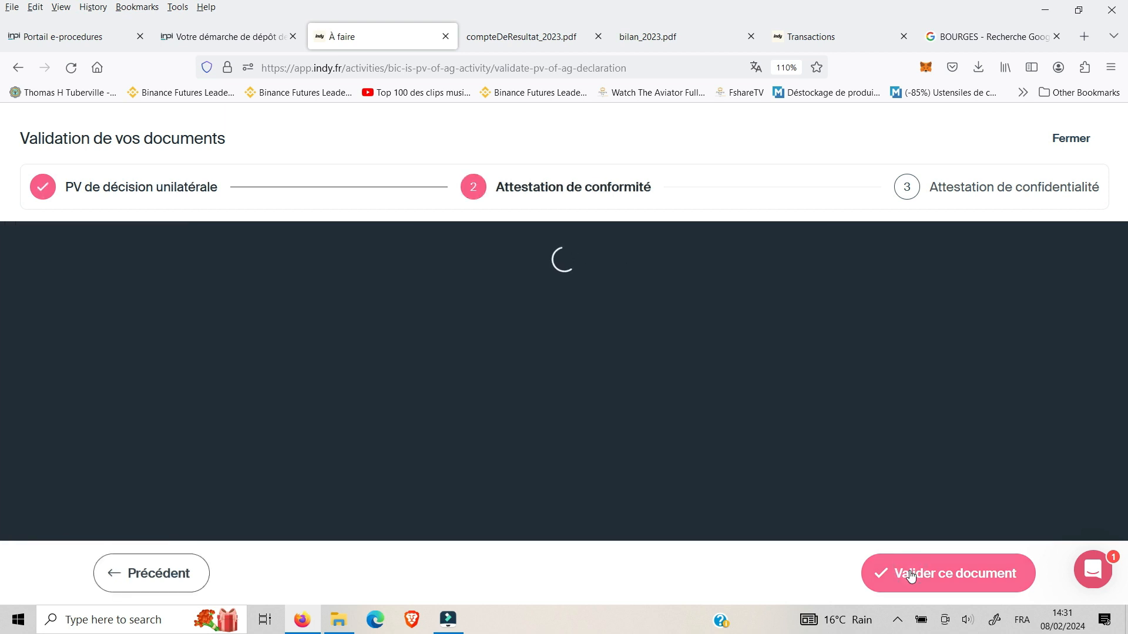
left_click(911, 575)
left_click(911, 575)
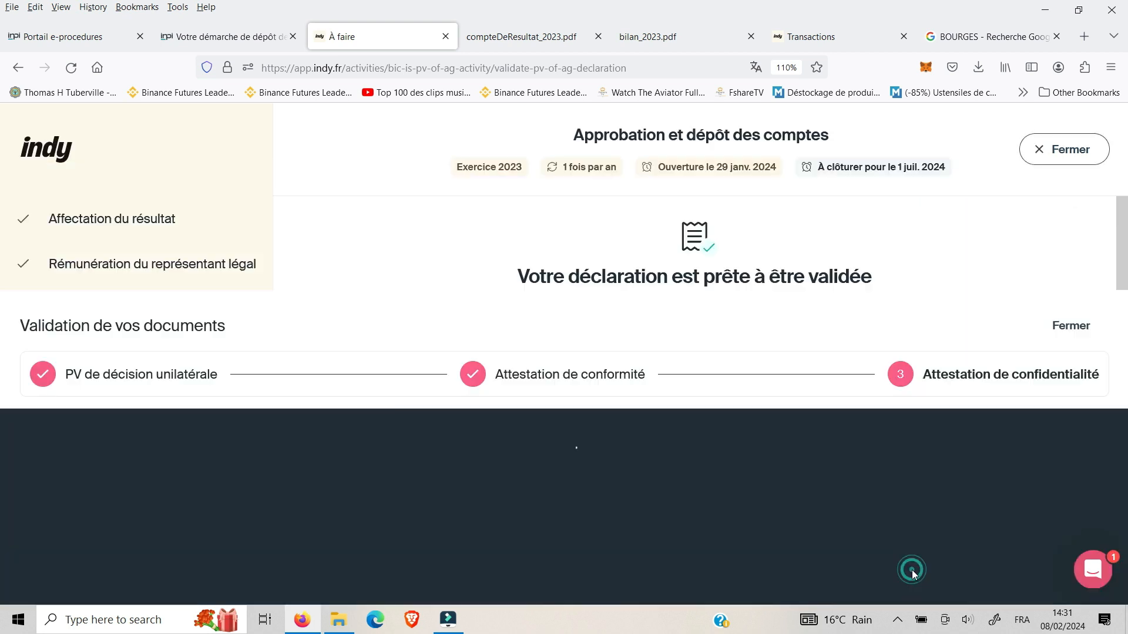
scroll(885, 447, "down", 4)
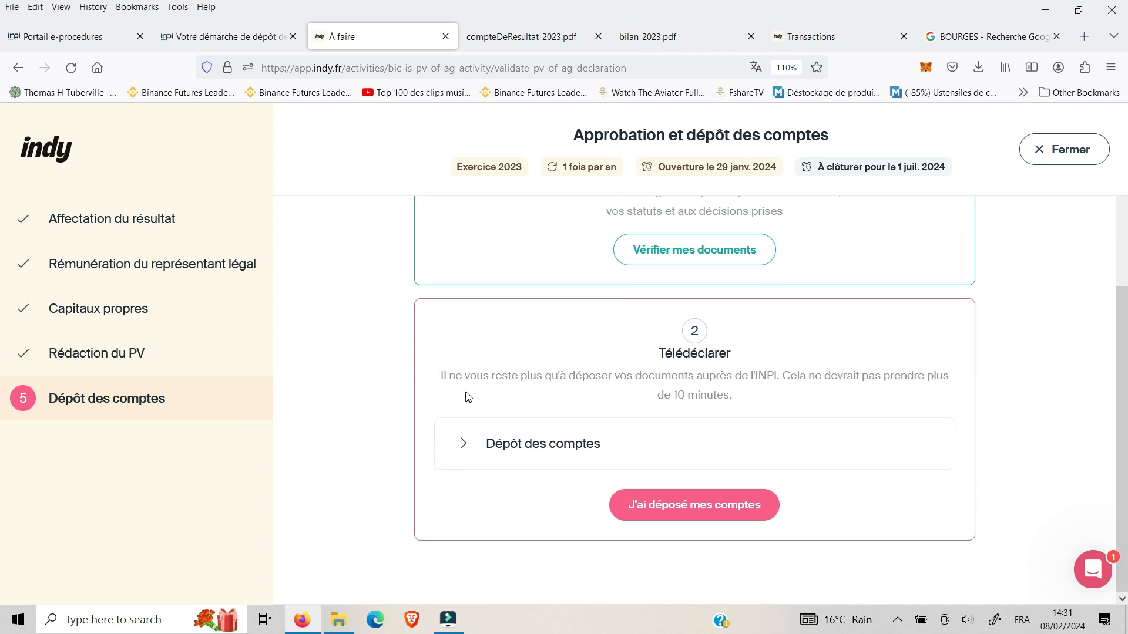
left_click(704, 512)
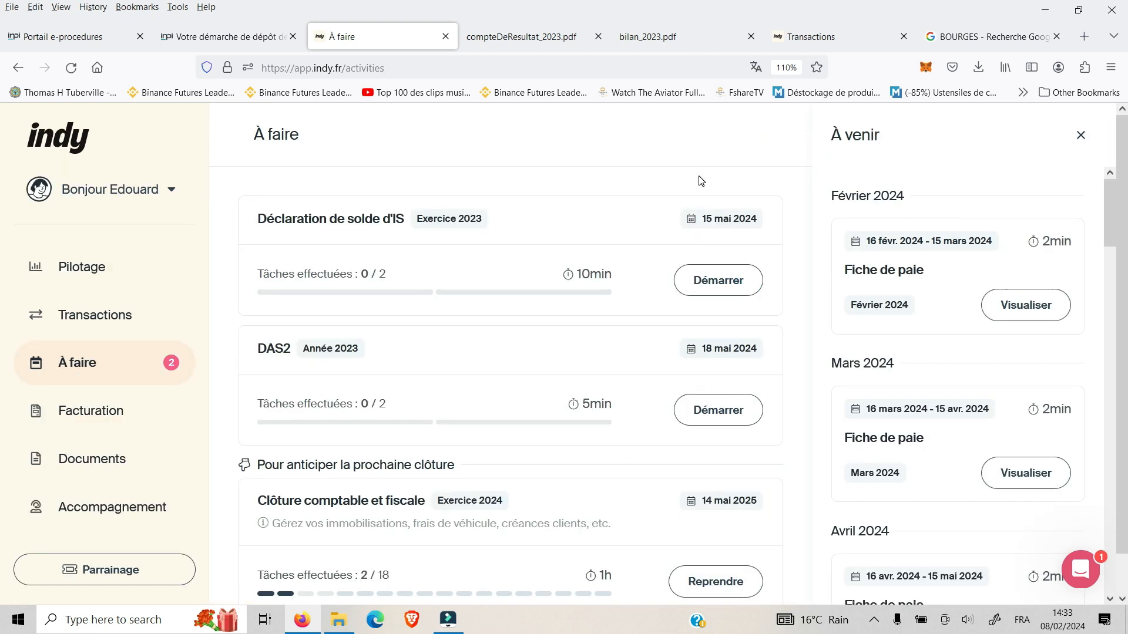
- Show Indy's documents for Exercice 2023 and look through the list for the PV d'AG
left_click(105, 454)
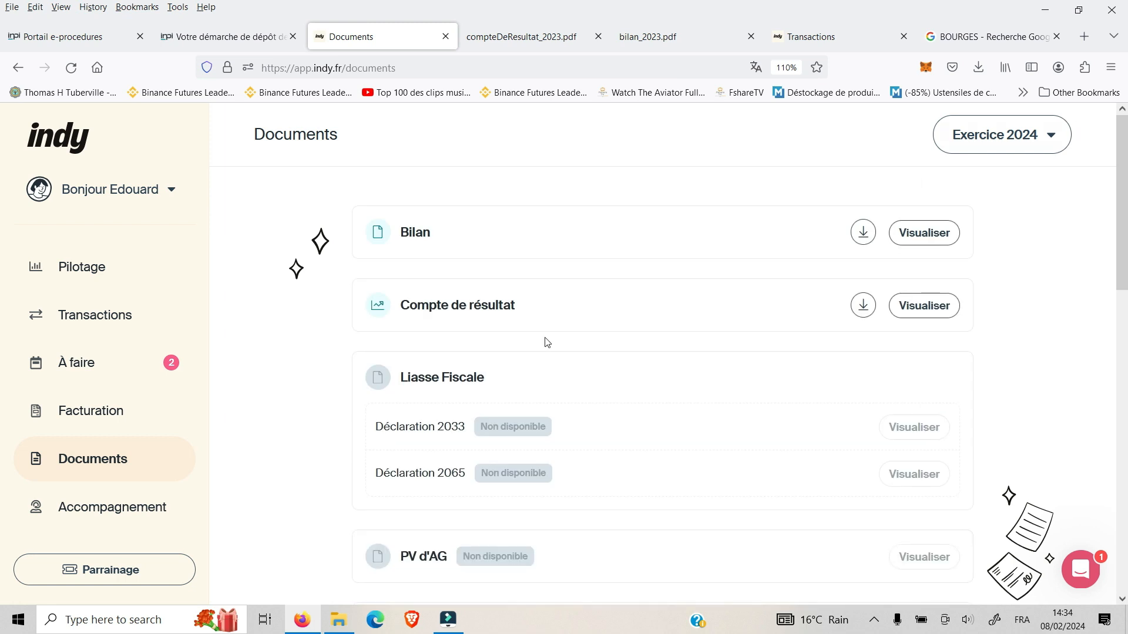
left_click(1022, 145)
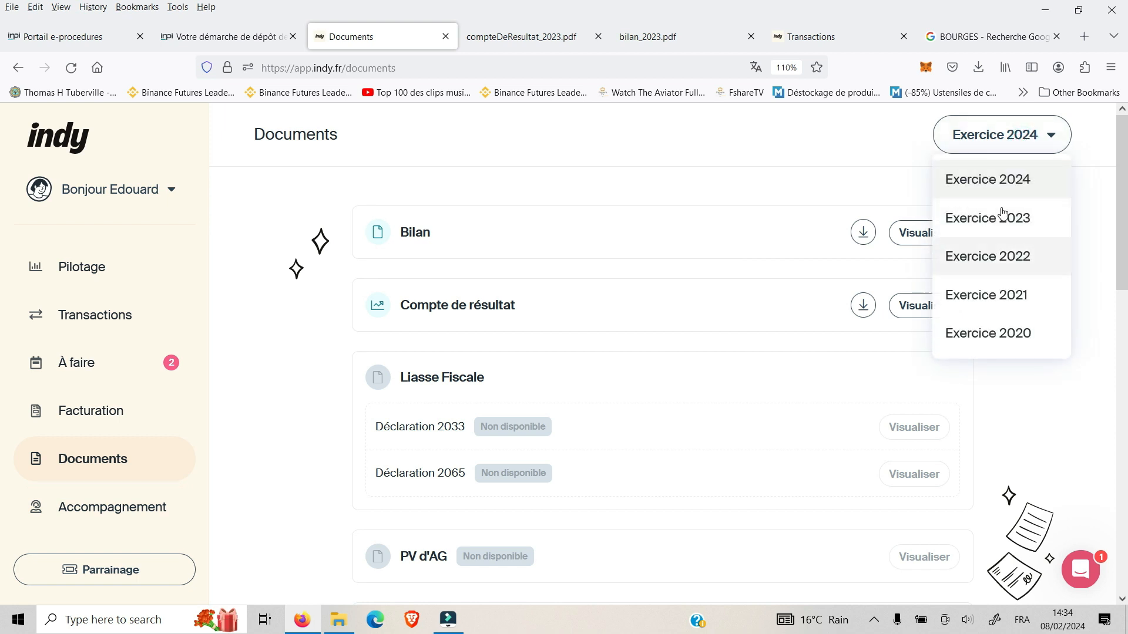
left_click(1002, 217)
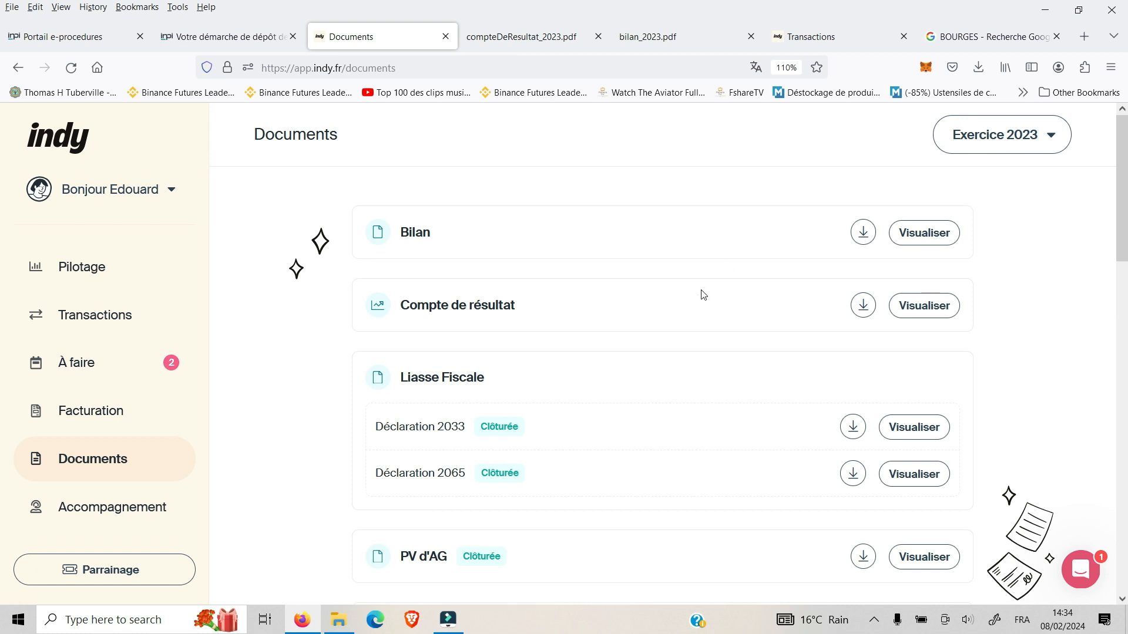
scroll(699, 299, "down", 1)
scroll(674, 369, "down", 4)
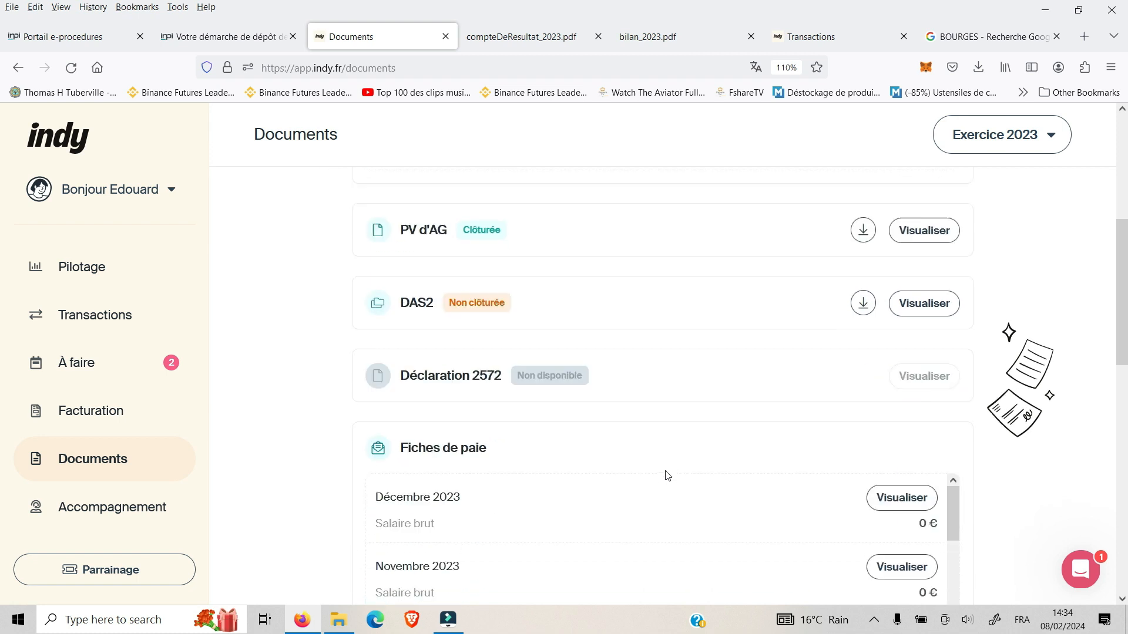
scroll(664, 458, "up", 4)
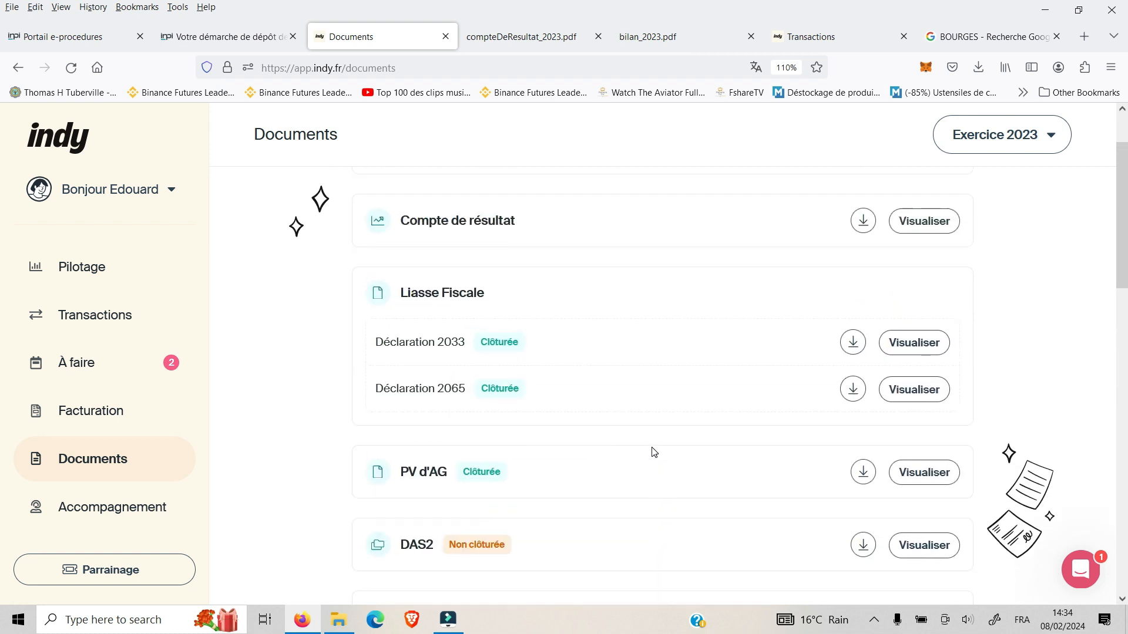
- On the INPI deposit form, choose Copie de la délibération de l'assemblée ou de la décision de l'associé unique as the next attachment's type
left_click(234, 49)
scroll(764, 312, "up", 3)
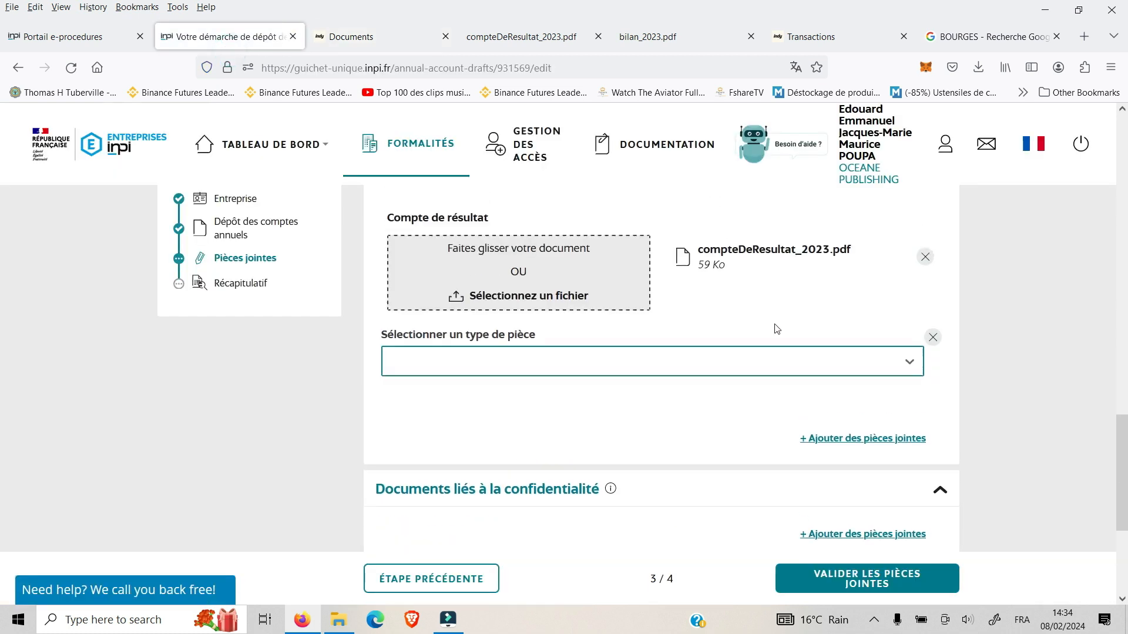
scroll(758, 333, "up", 2)
scroll(672, 372, "down", 4)
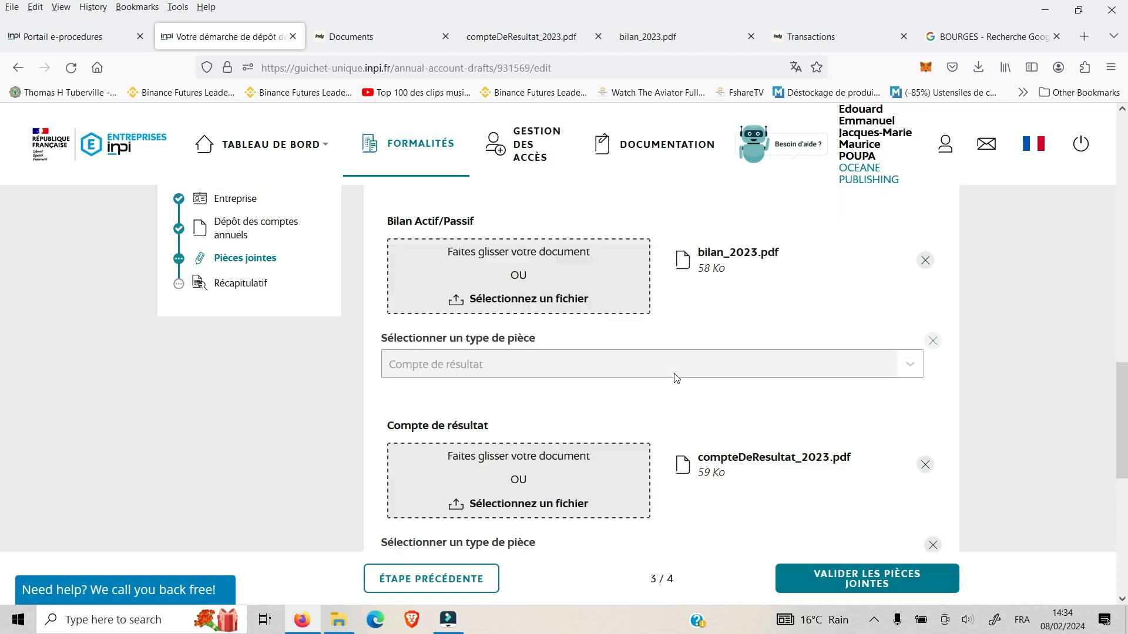
left_click(687, 380)
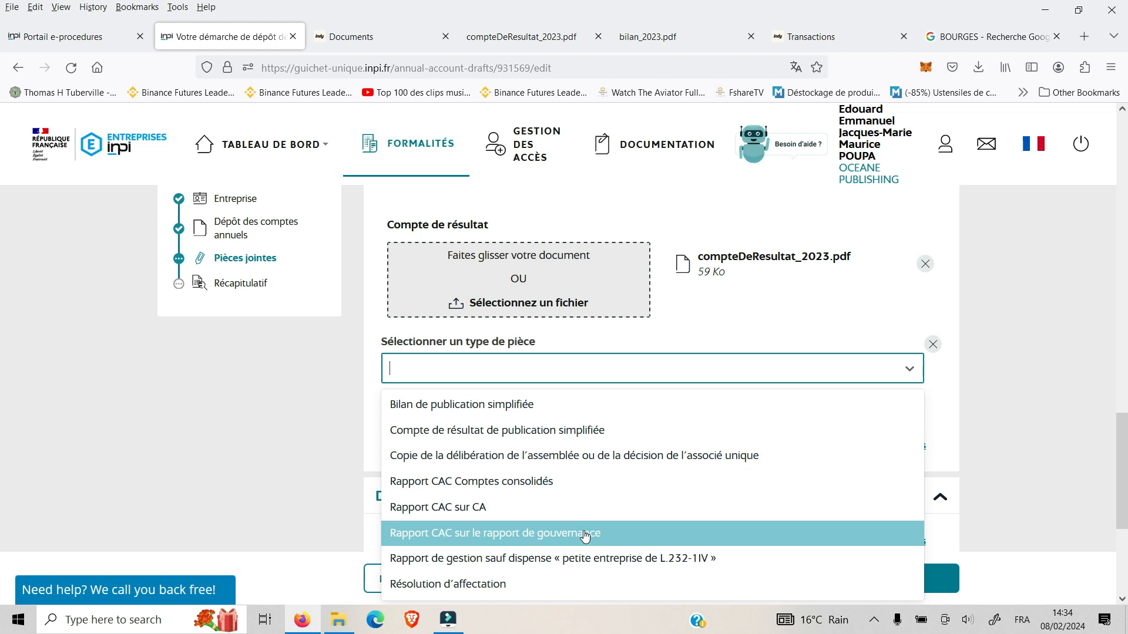
scroll(938, 515, "down", 1)
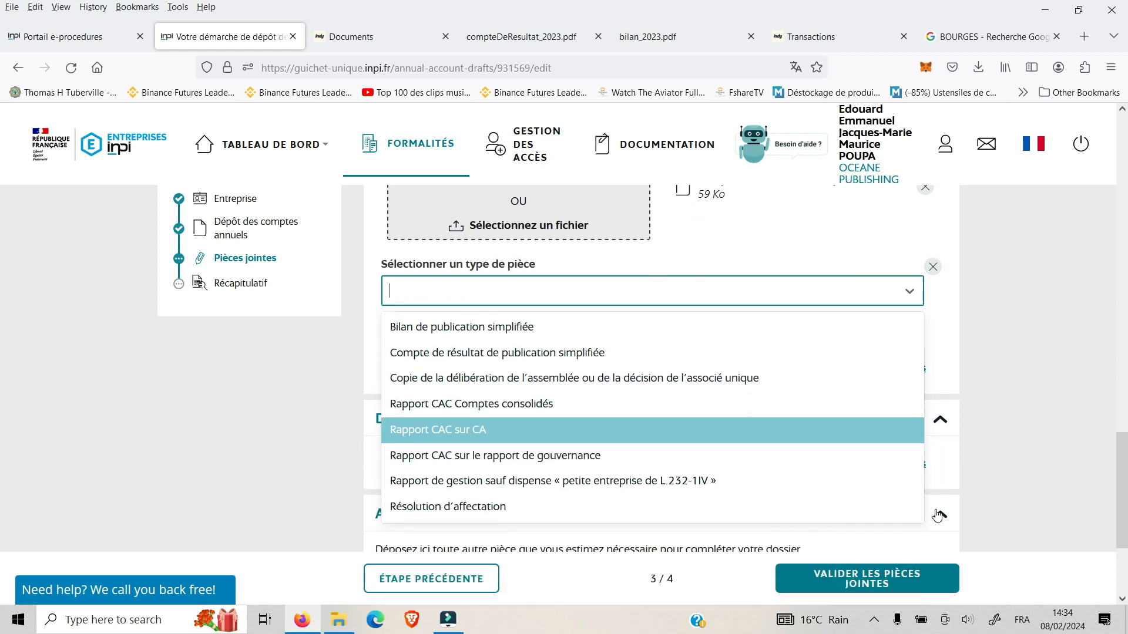
left_click(523, 390)
- Download the PV de décision unilatérale from Indy and attach pv-ag_2023.pdf as the copy of the sole shareholder's decision on the INPI form
key("ctrl+Tab")
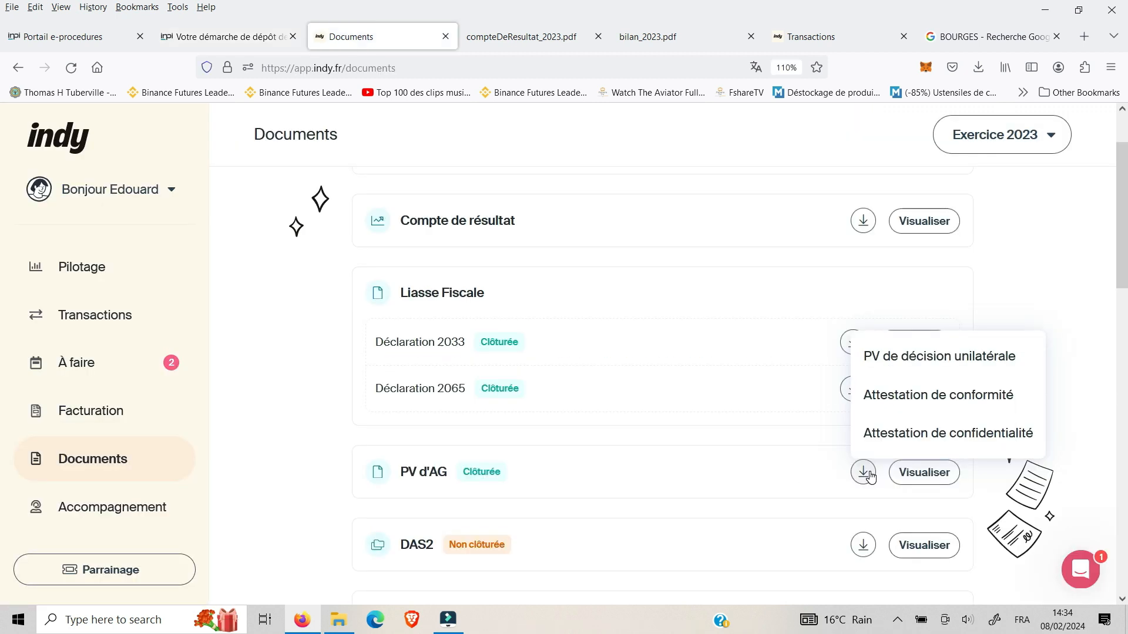
left_click(913, 364)
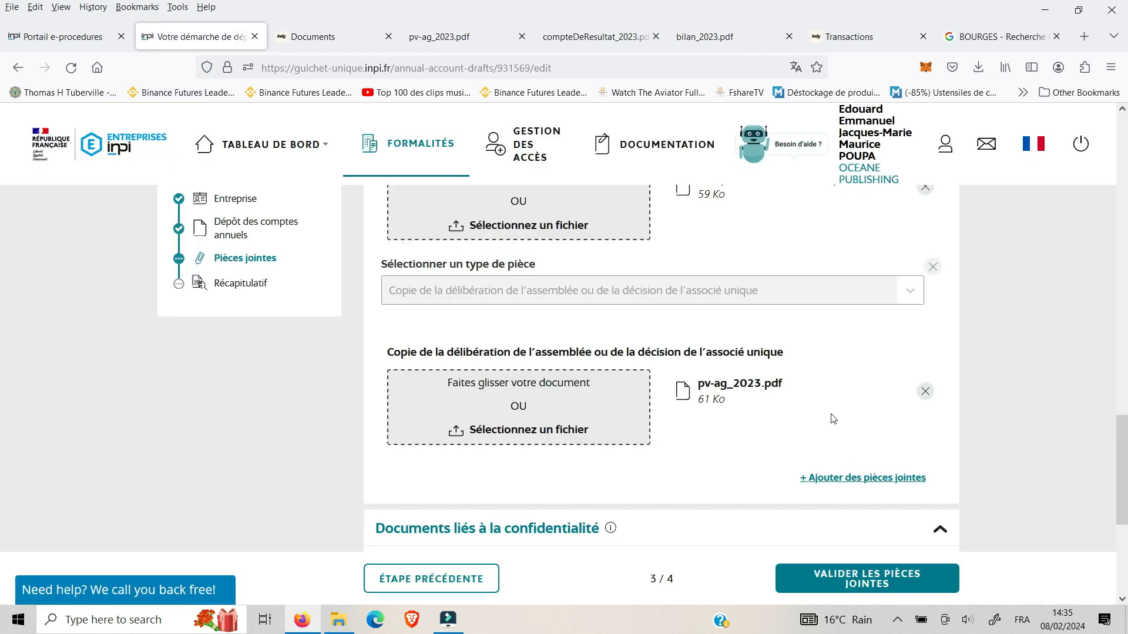
scroll(682, 361, "up", 6)
scroll(576, 304, "down", 2)
scroll(561, 329, "down", 5)
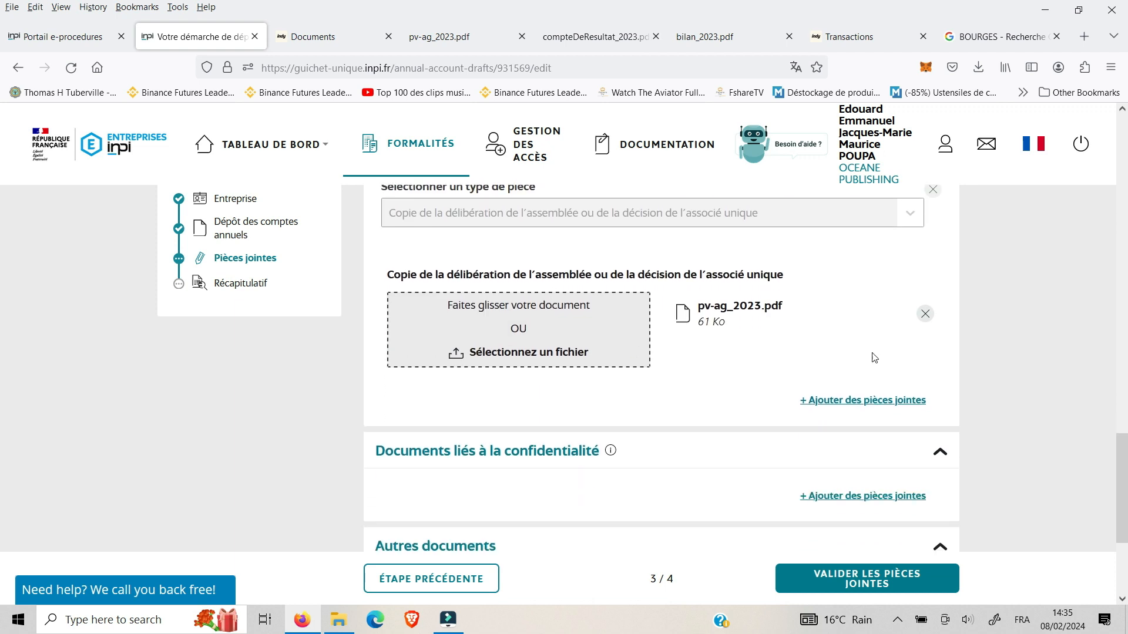
- Add another attachment entry to the deposit form and read through the resolutions in pv-ag_2023.pdf down to its signature box
left_click(898, 406)
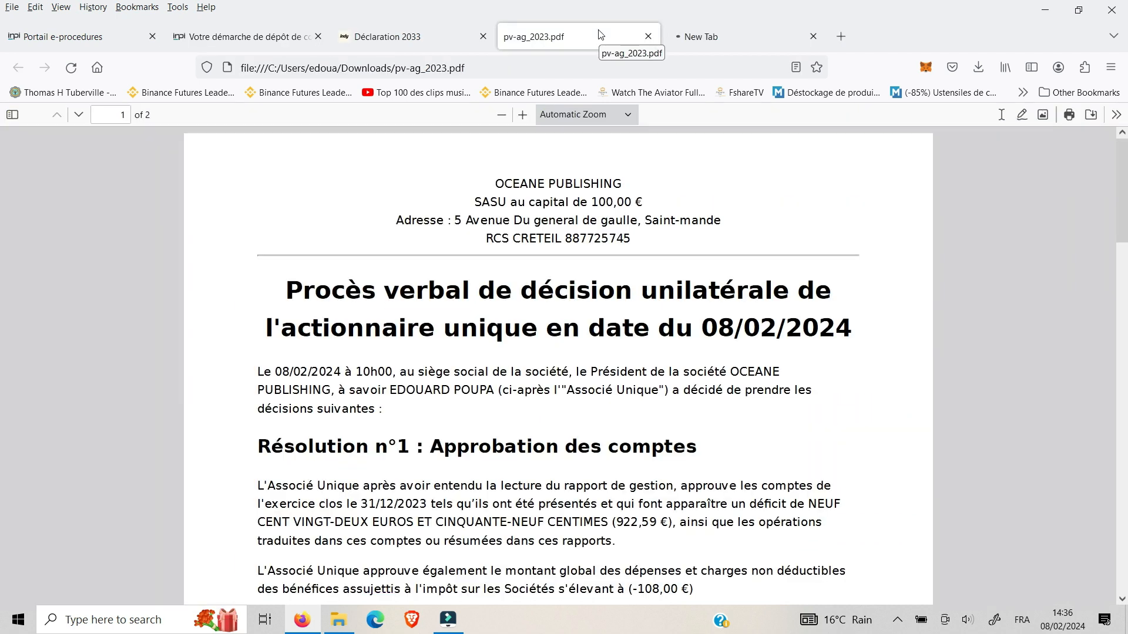
scroll(400, 344, "down", 6)
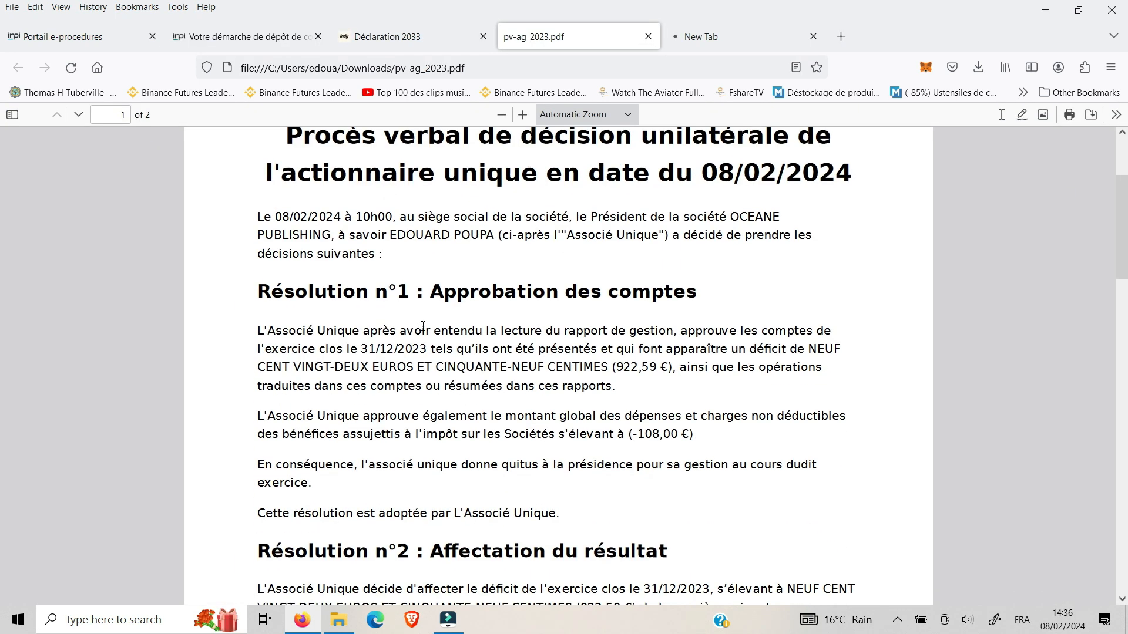
left_click(395, 36)
left_click(247, 36)
left_click(819, 497)
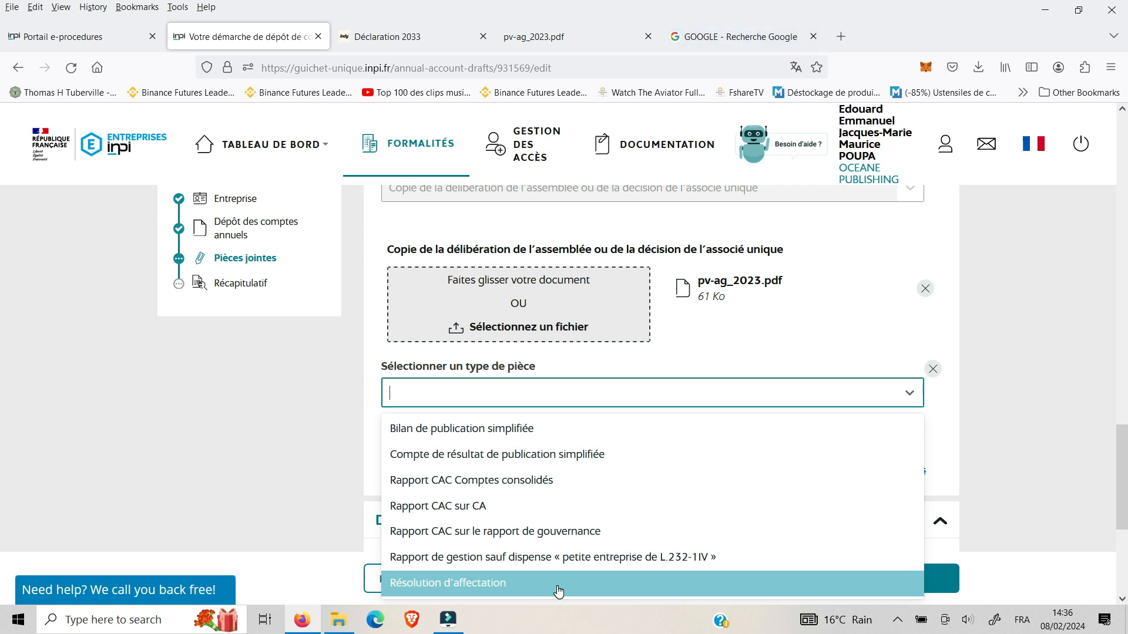
left_click(564, 37)
scroll(556, 355, "down", 5)
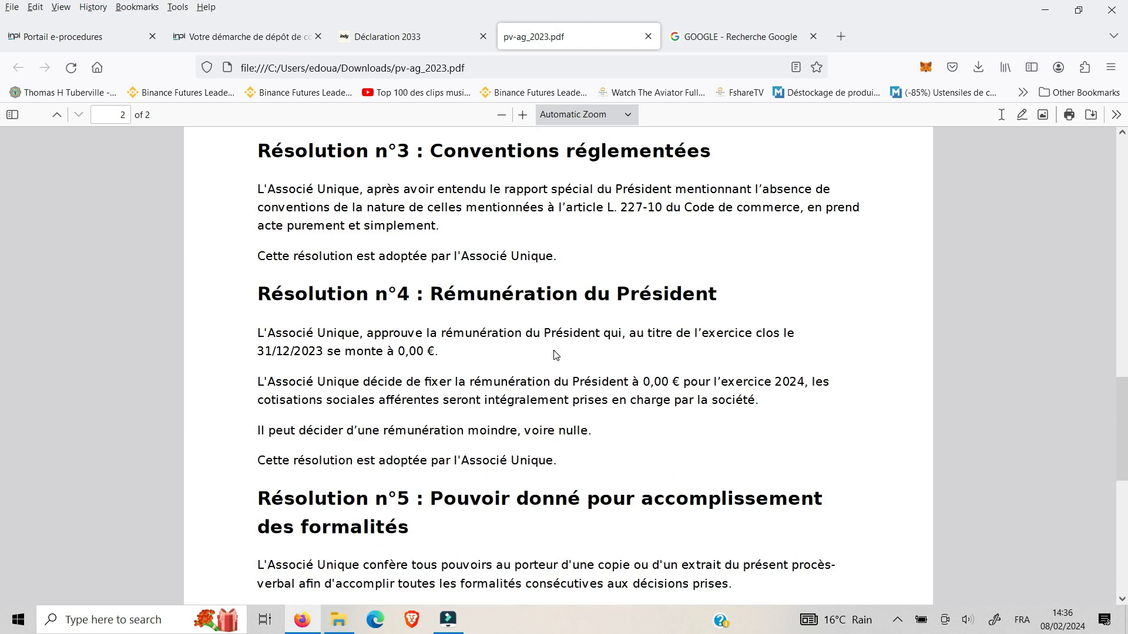
scroll(557, 355, "down", 10)
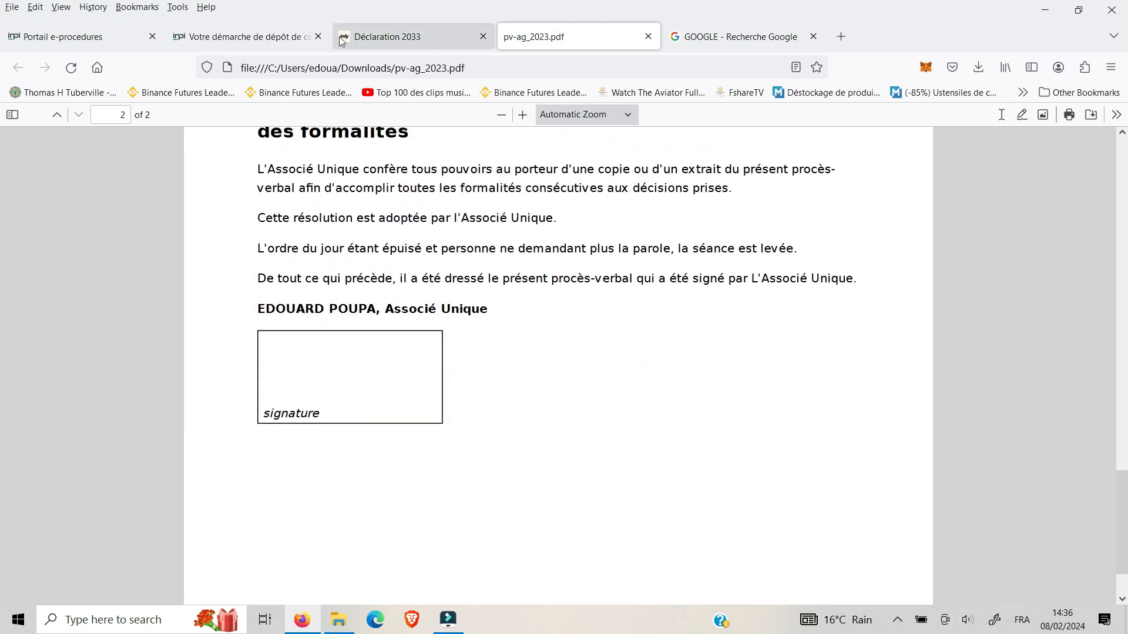
- Search Google for "signé document", open iLovePDF's signing tool without translating the page, and load pv-ag_2023.pdf
left_click(731, 34)
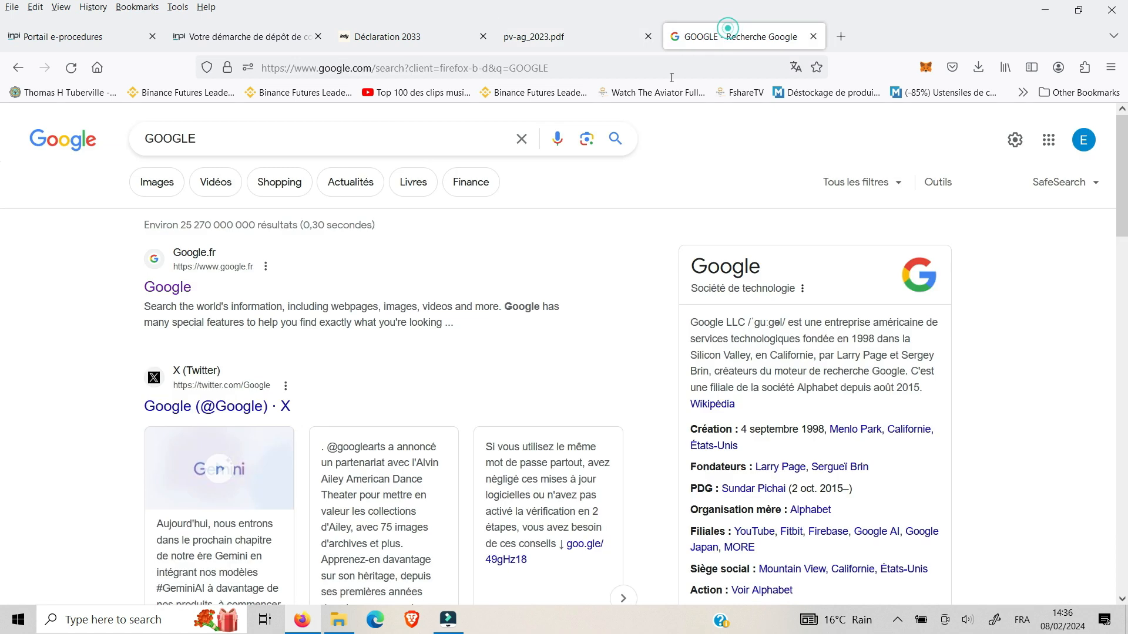
left_click(184, 286)
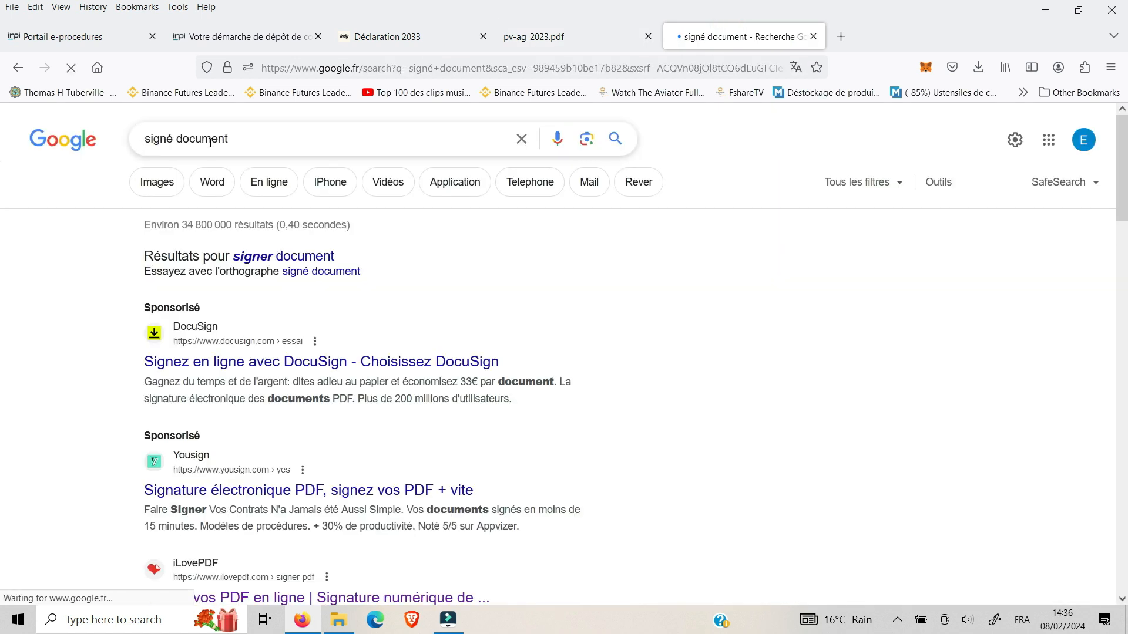
scroll(225, 373, "down", 4)
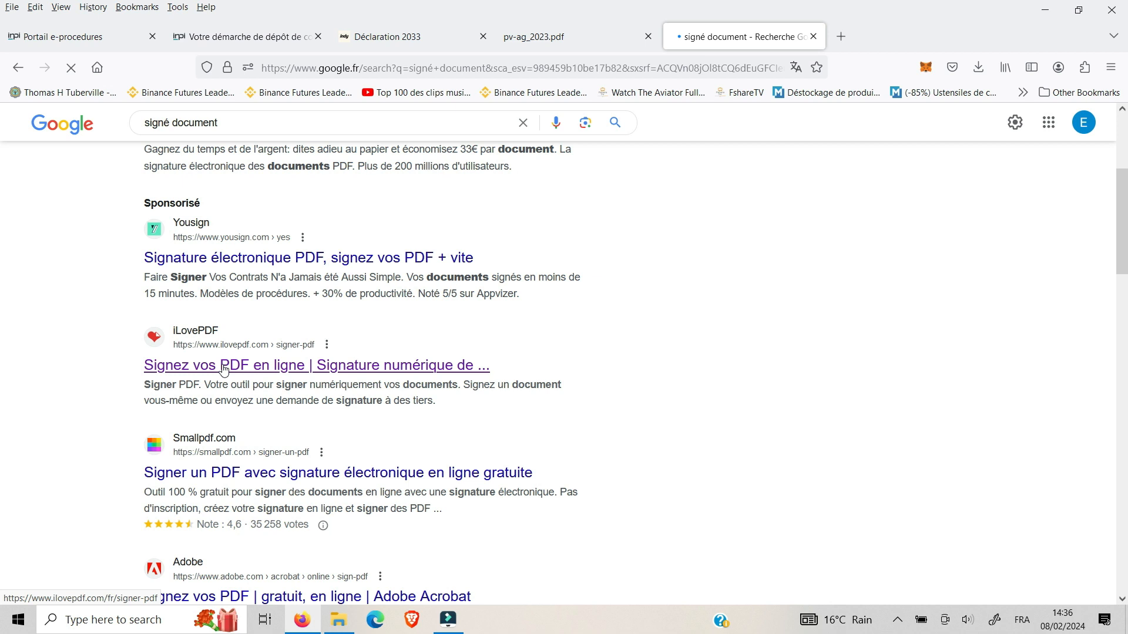
left_click(223, 367)
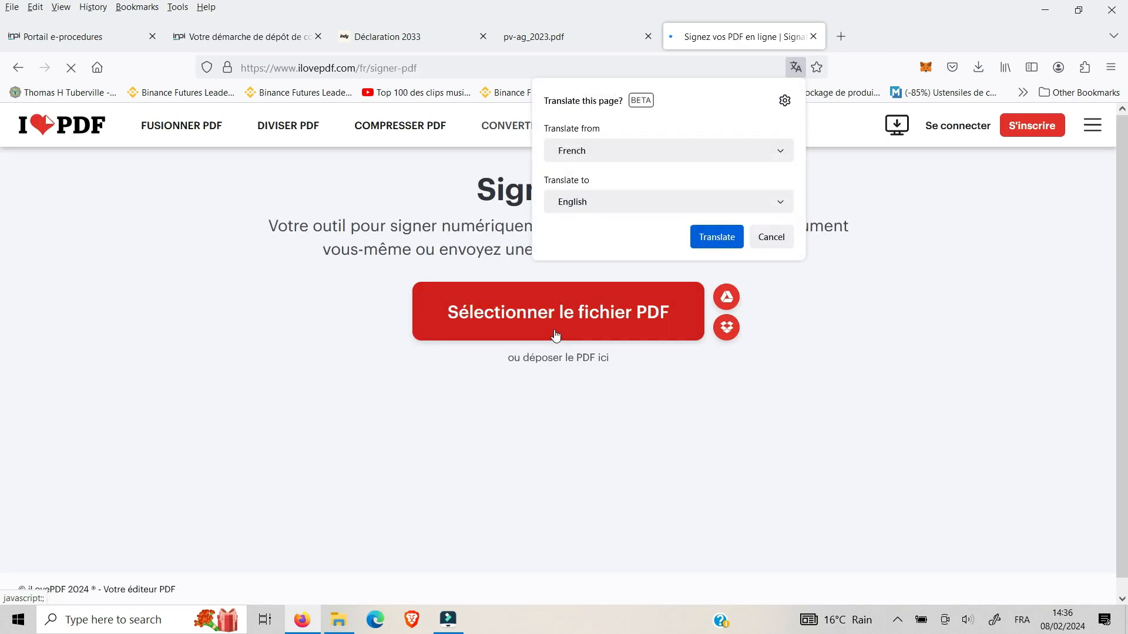
left_click(774, 239)
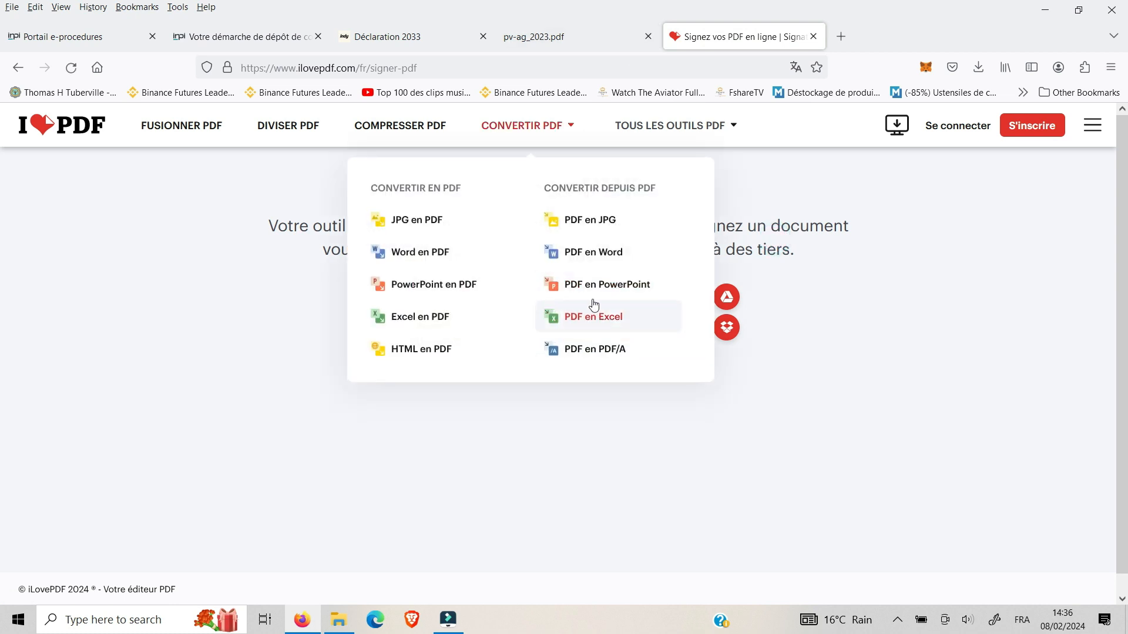
left_click(599, 308)
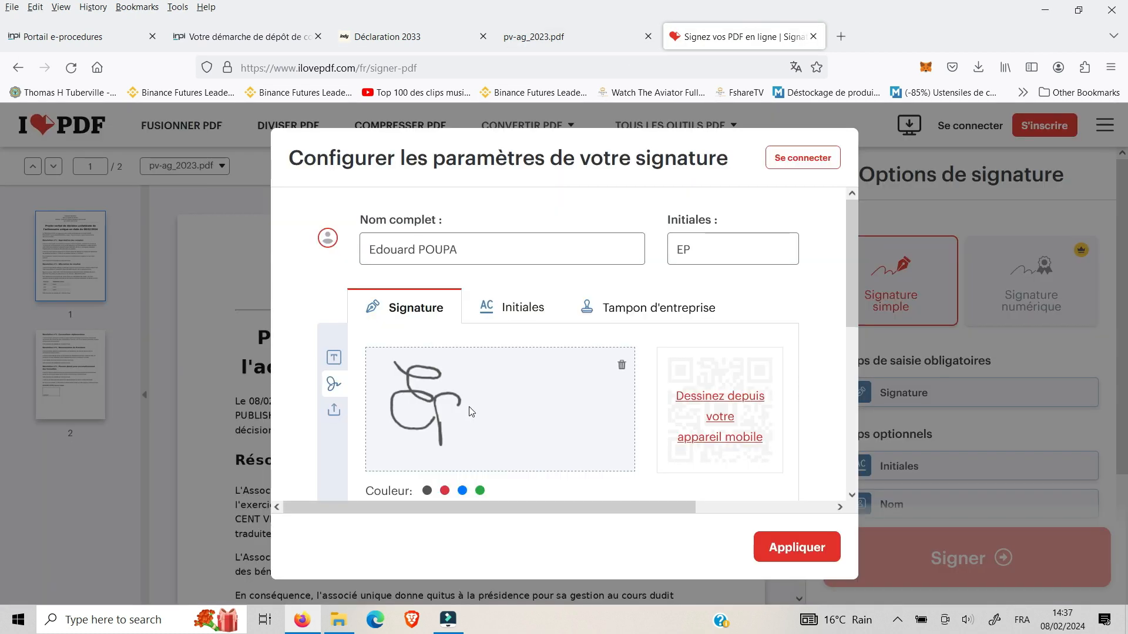
- Finish drawing the sole shareholder's handwritten signature and apply the signature settings
mouse_move(470, 409)
left_mouse_down()
mouse_move(509, 423)
mouse_move(527, 448)
mouse_move(537, 419)
mouse_move(555, 414)
left_mouse_up()
left_click(563, 408)
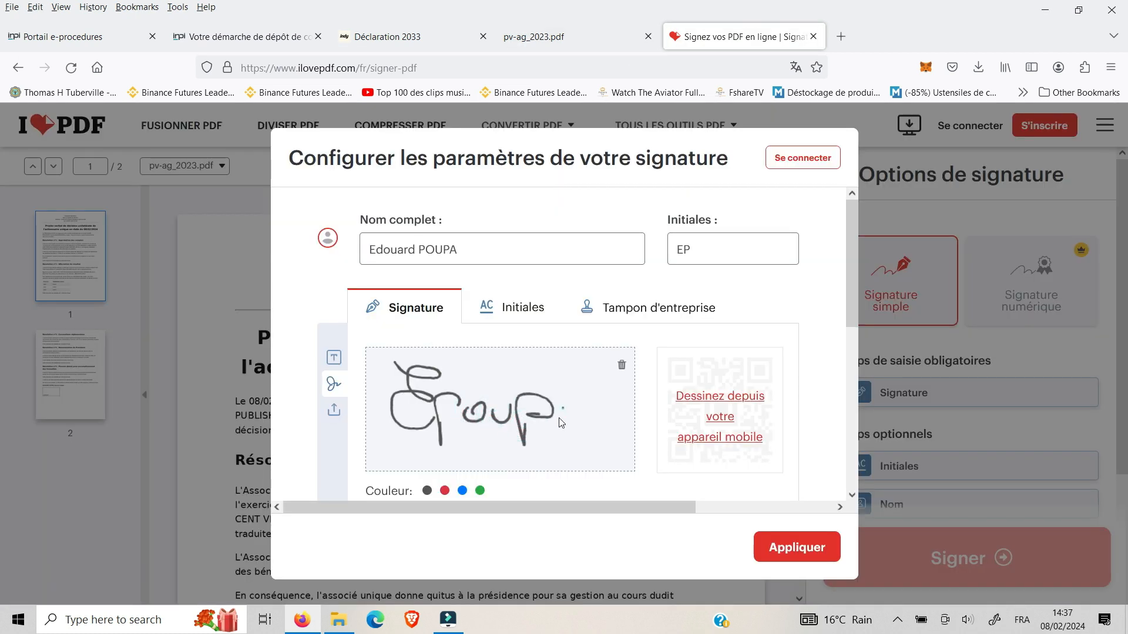
left_click(782, 546)
- Place the drawn signature inside the signature box on page 2 of the PV
mouse_move(881, 399)
left_mouse_down()
mouse_move(784, 370)
mouse_move(290, 361)
mouse_move(298, 352)
left_mouse_up()
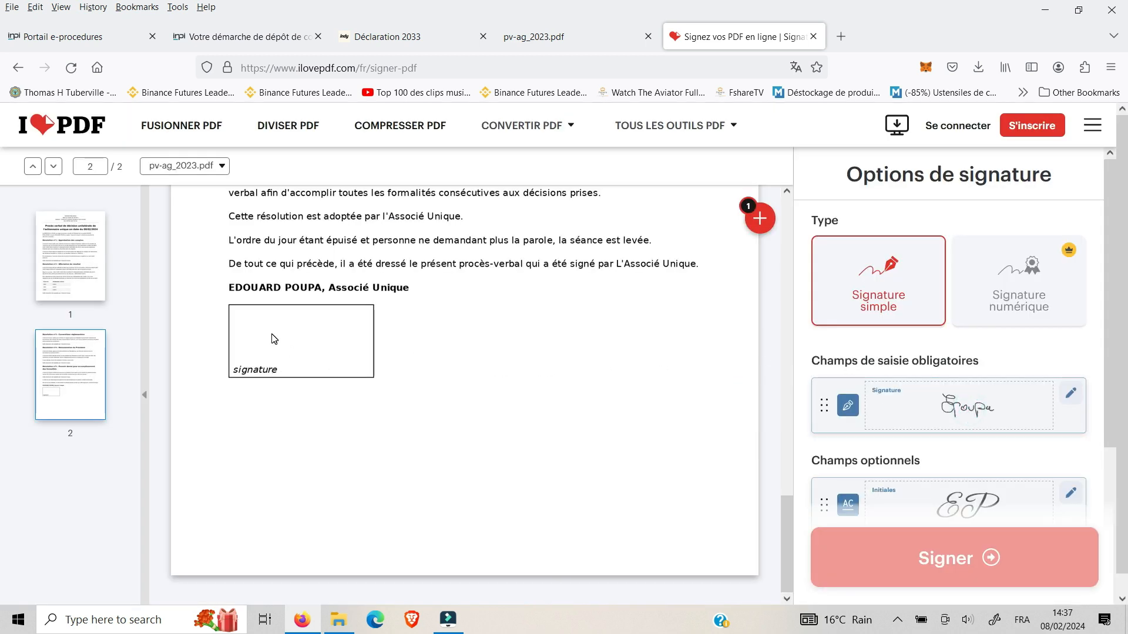
left_click(959, 408)
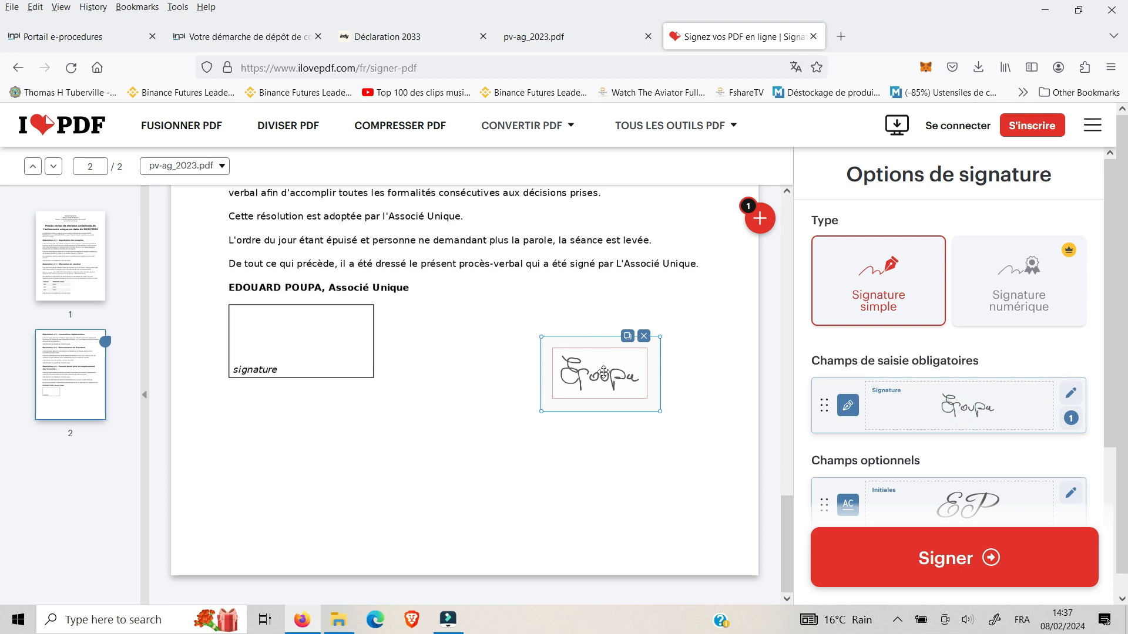
left_click_drag(603, 372, 304, 338)
left_click(470, 337)
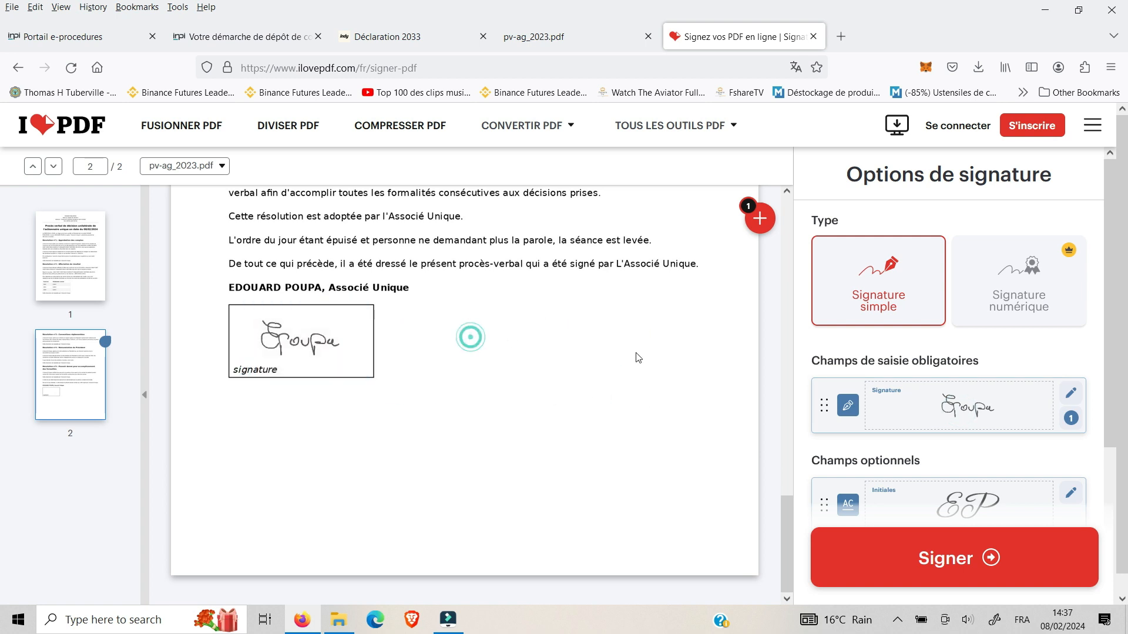
scroll(663, 327, "down", 1)
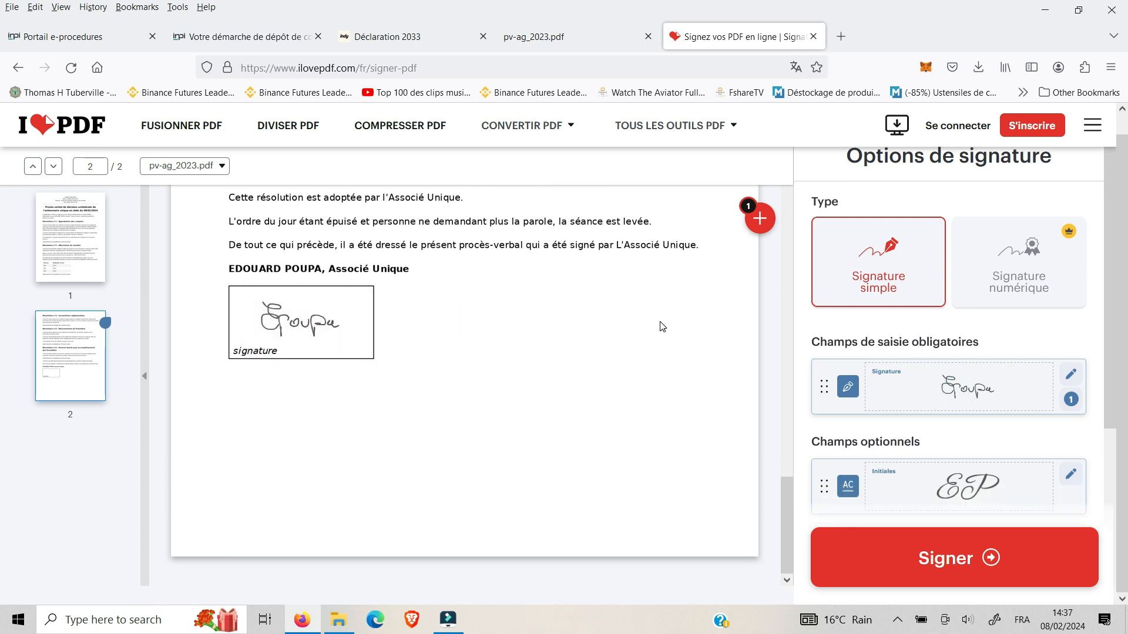
- Sign the PV, download it as pv-ag_2023_signed.pdf, and check the signature on its last page
left_click(959, 573)
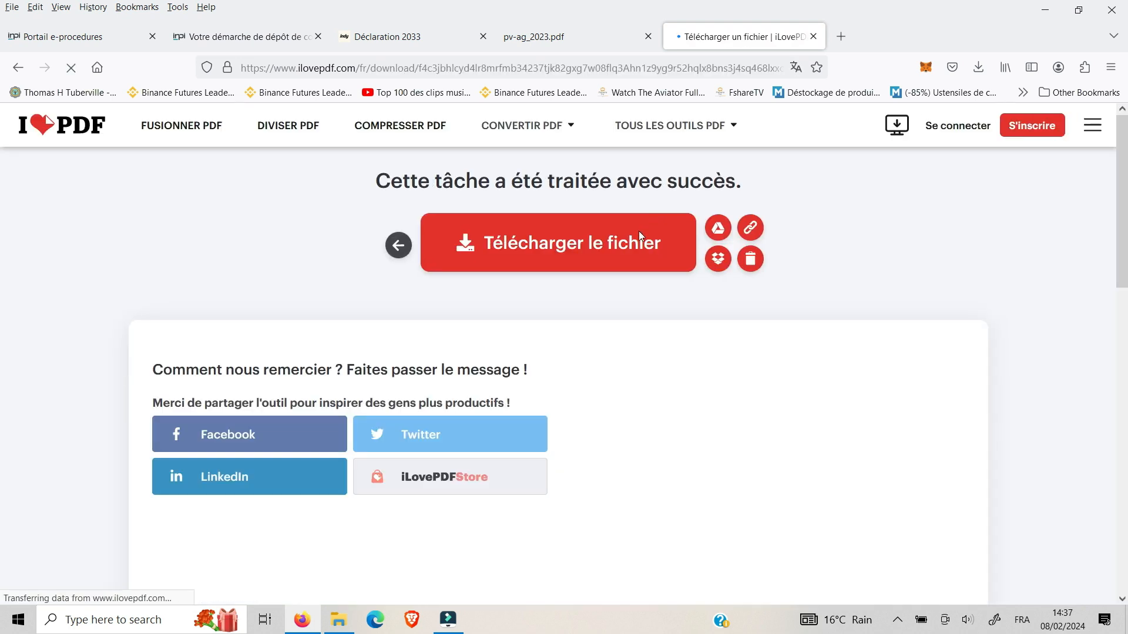
left_click(633, 242)
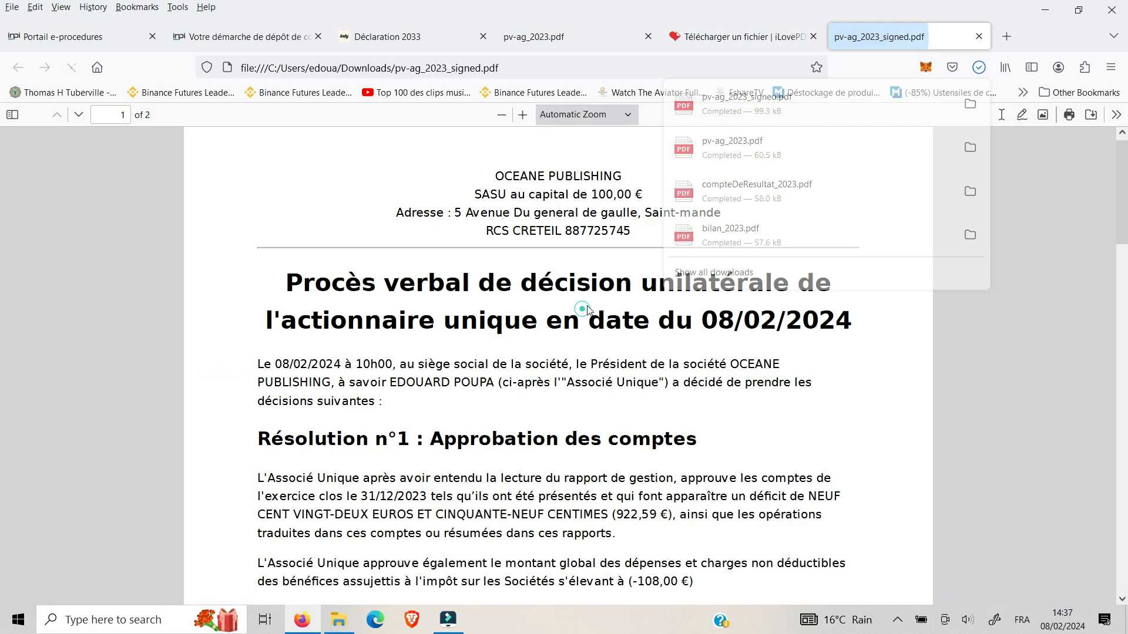
scroll(588, 294, "down", 15)
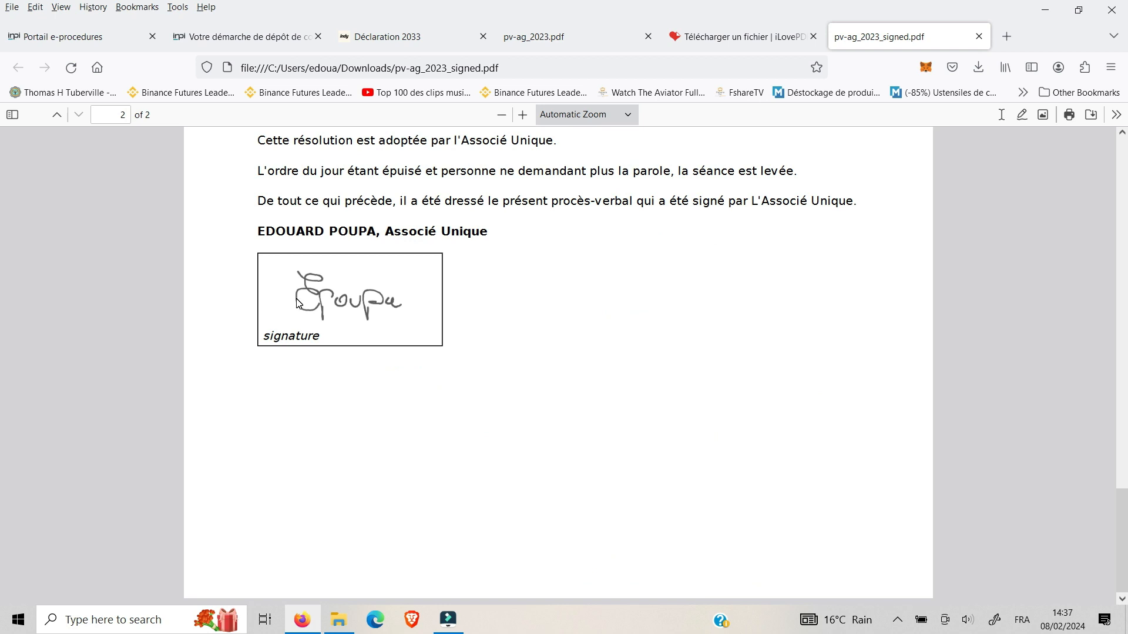
- Replace the unsigned PV on the INPI form with pv-ag_2023_signed.pdf and set the next attachment's type to Résolution d'affectation
left_click(261, 33)
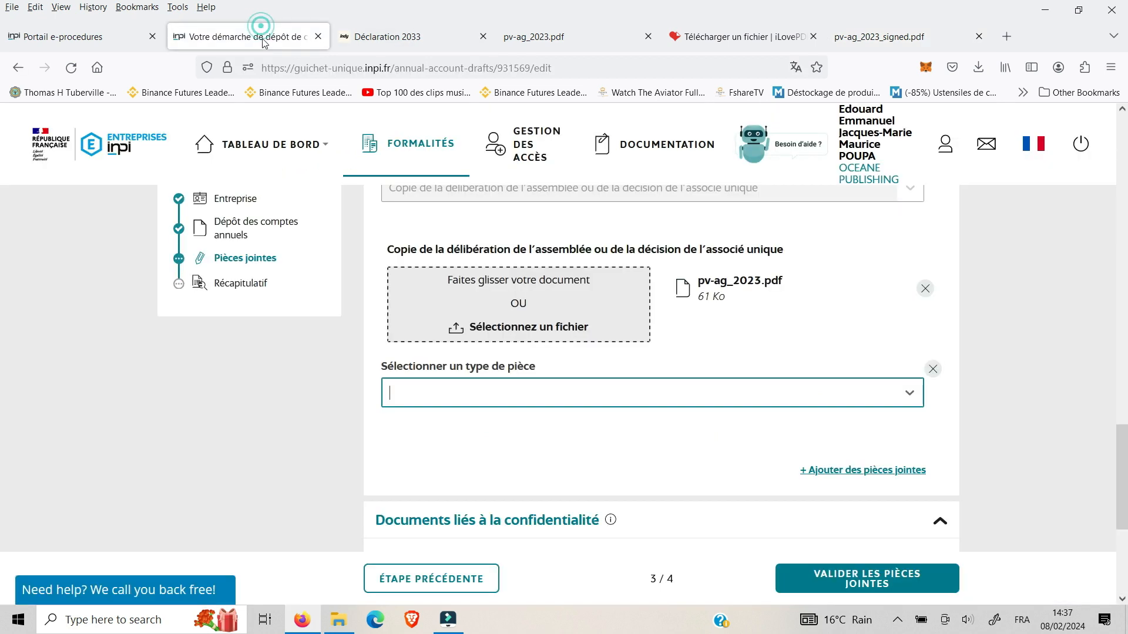
left_click(925, 289)
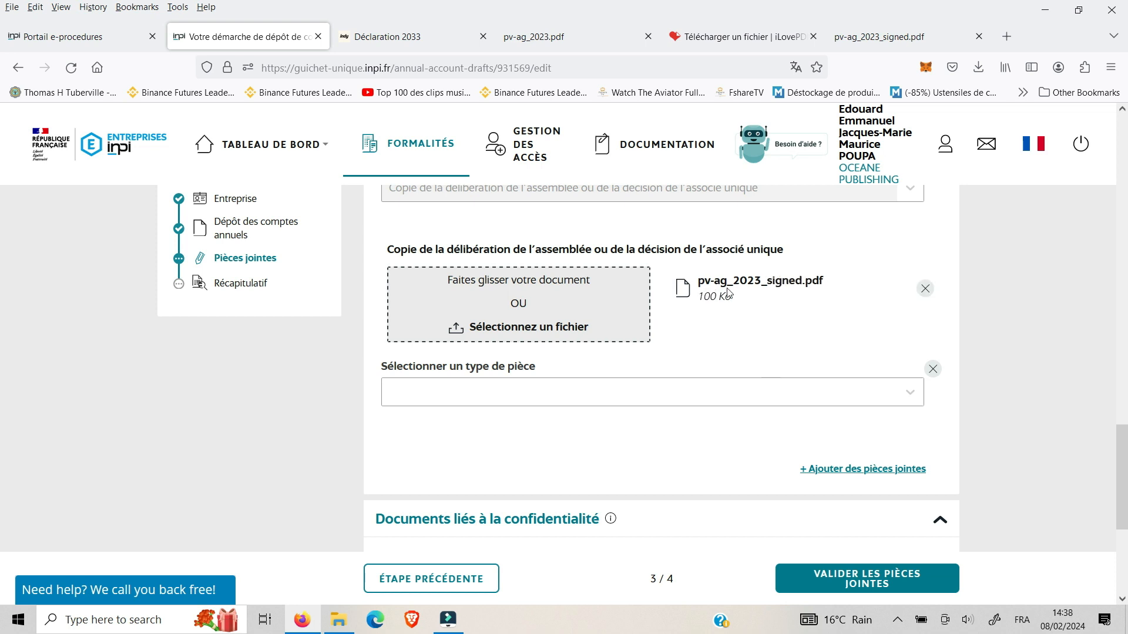
left_click(825, 391)
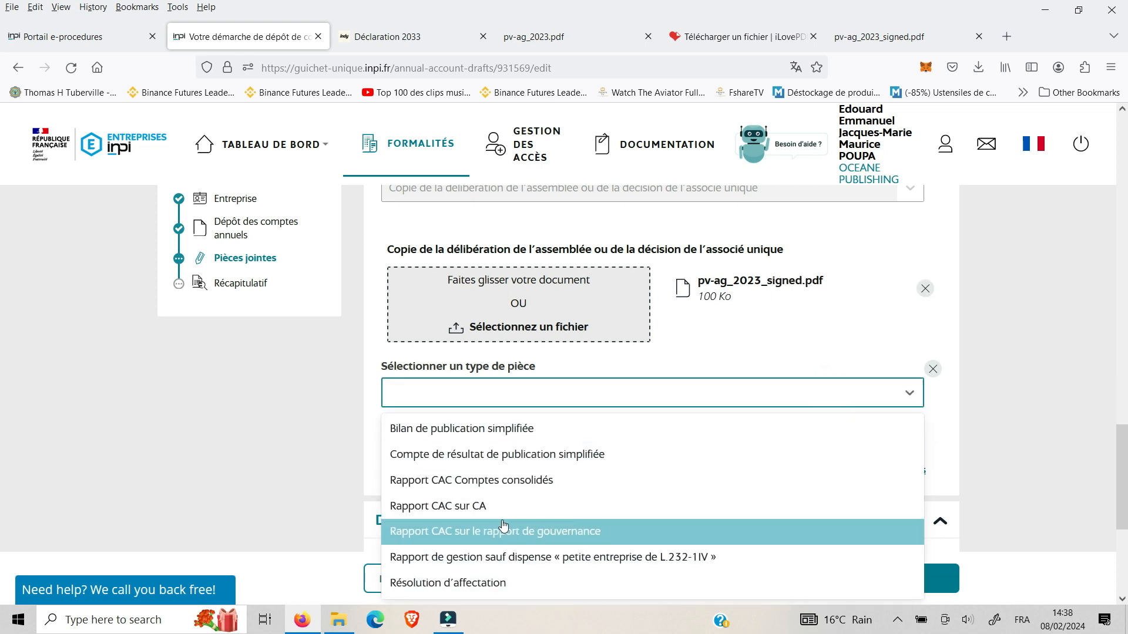
left_click(479, 584)
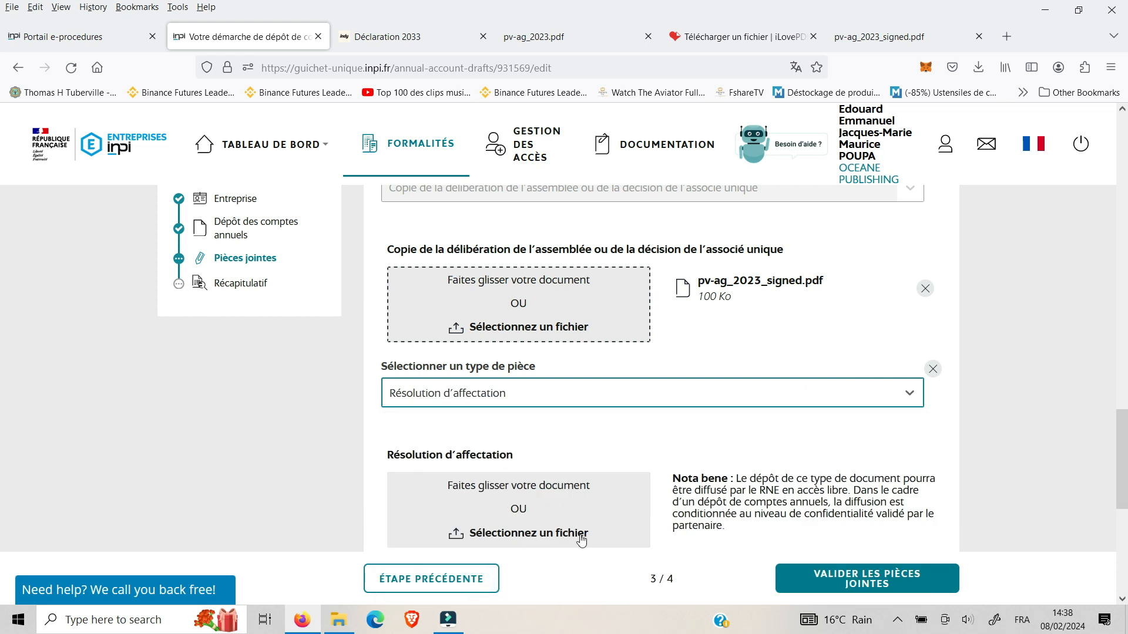
- Review the files attached to the INPI form, from the Résolution d'affectation up to the Bilan Actif/Passif
key("ctrl+Tab")
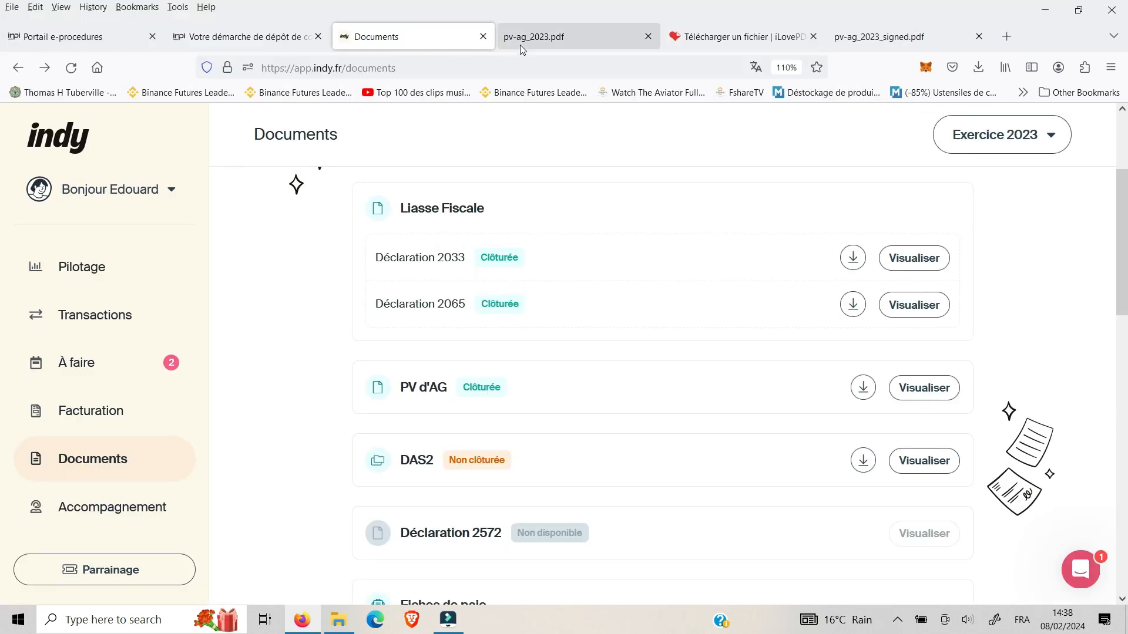
left_click(450, 620)
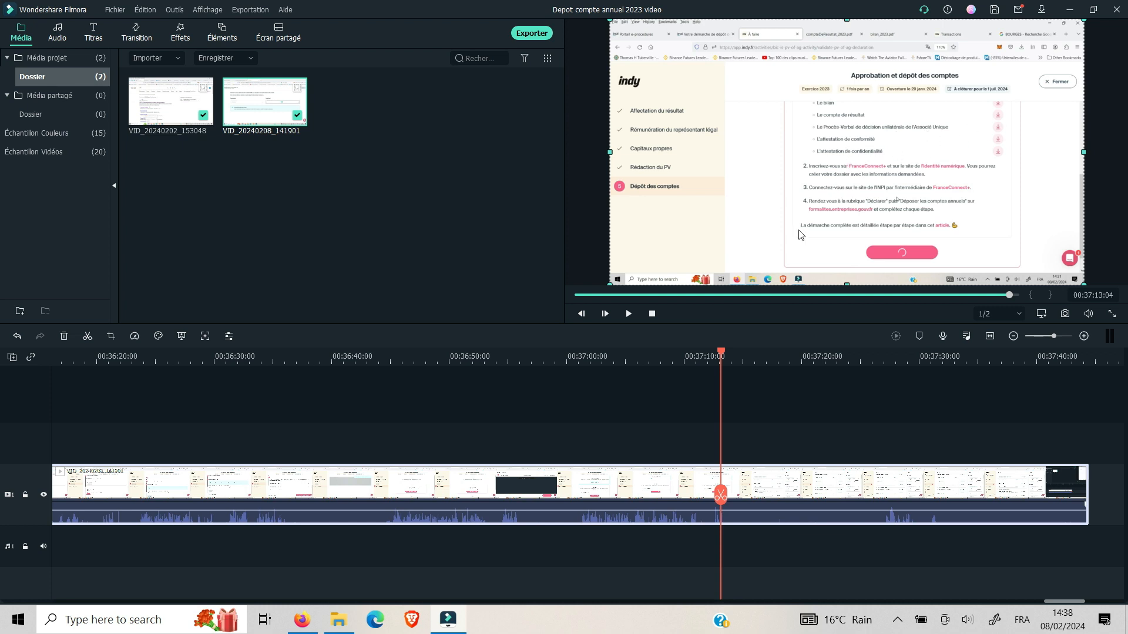
left_click(302, 619)
left_click(241, 41)
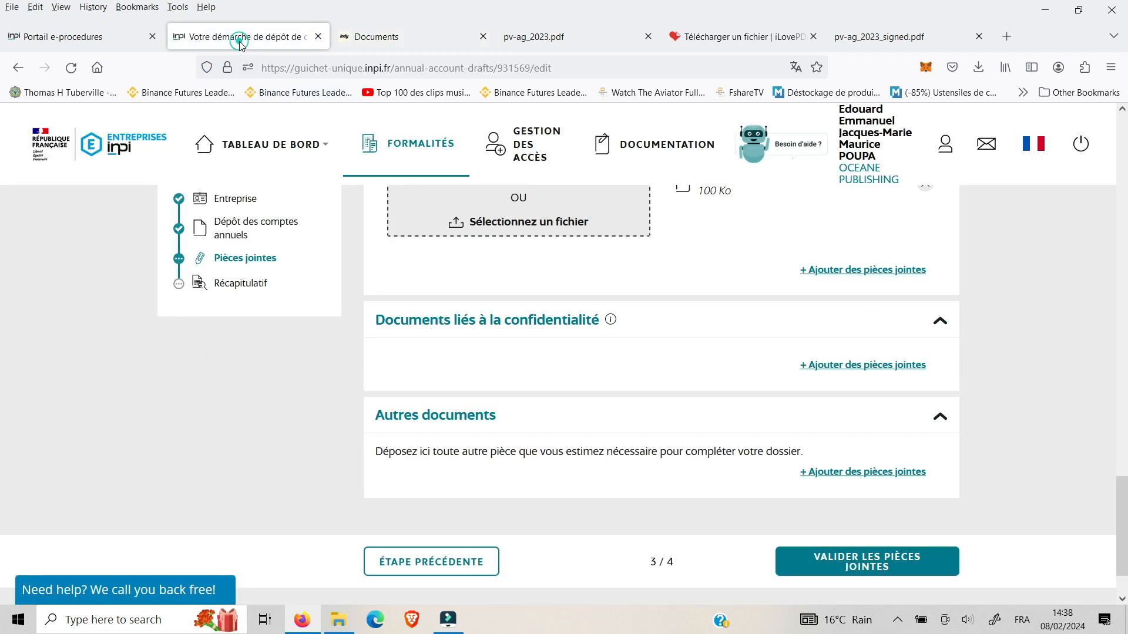
scroll(1021, 405, "up", 6)
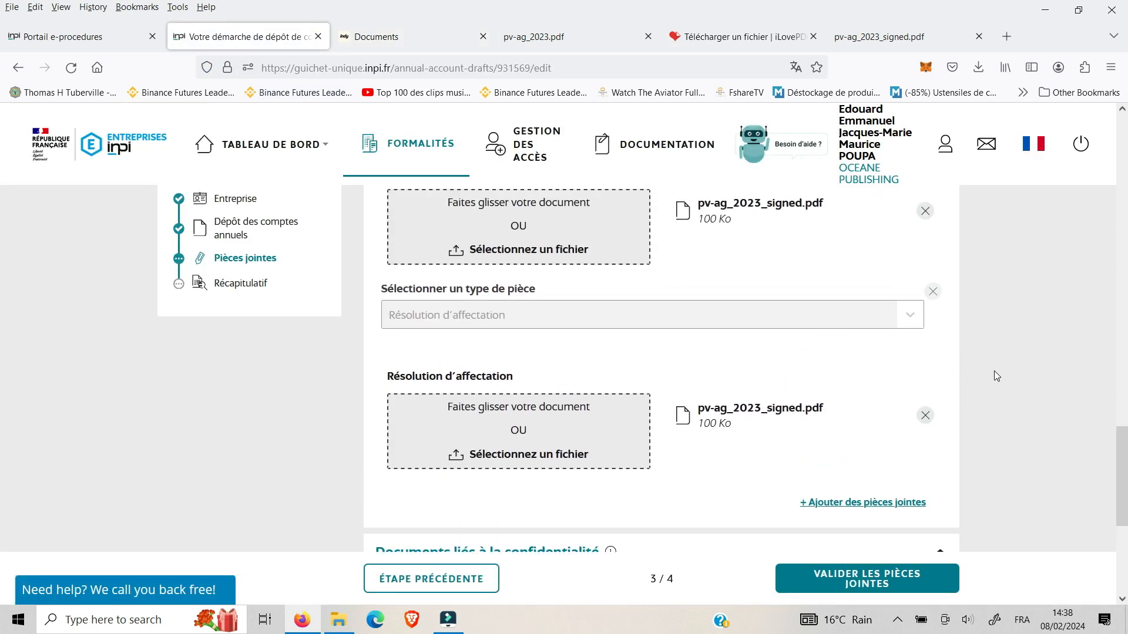
scroll(994, 376, "up", 6)
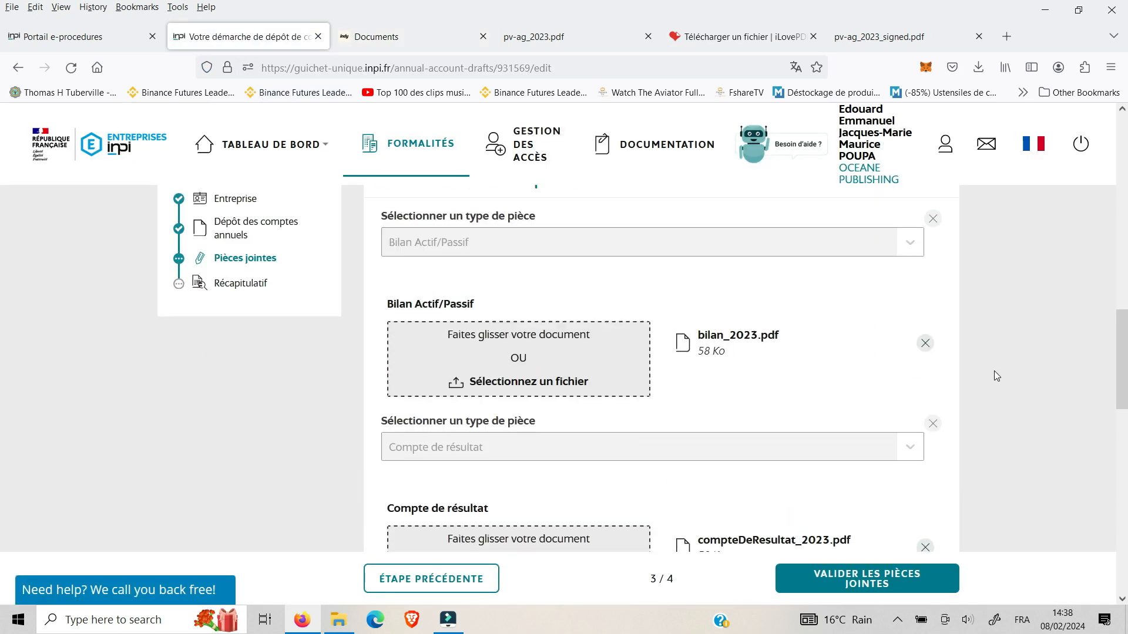
- Leave the Autres documents type unselected and validate the attachments to reach the Récapitulatif
scroll(693, 301, "down", 10)
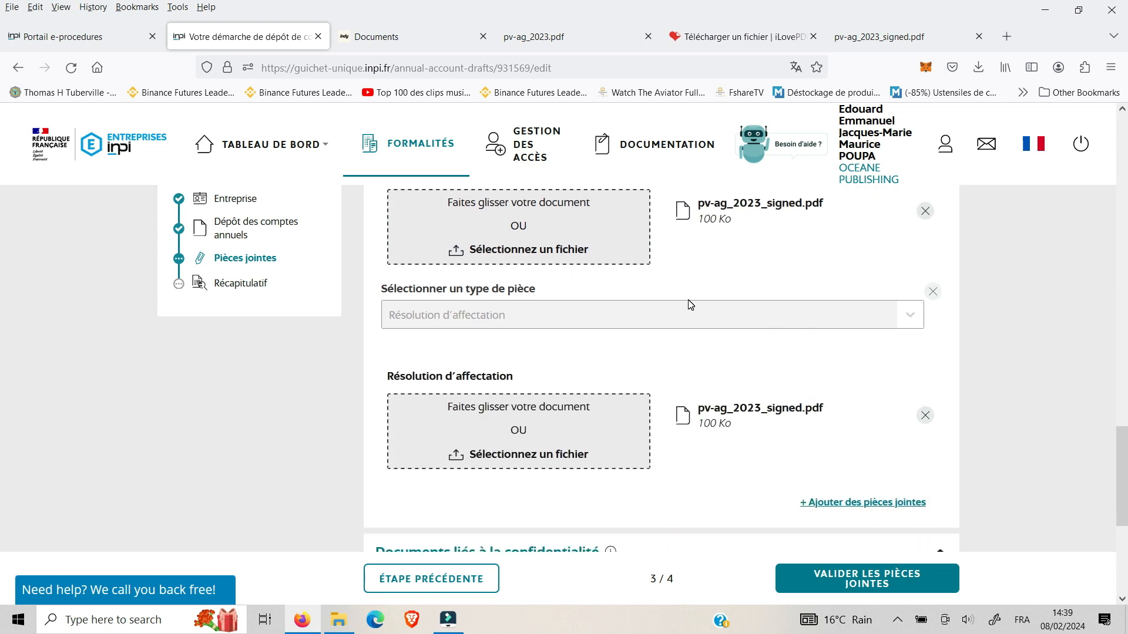
scroll(976, 428, "down", 3)
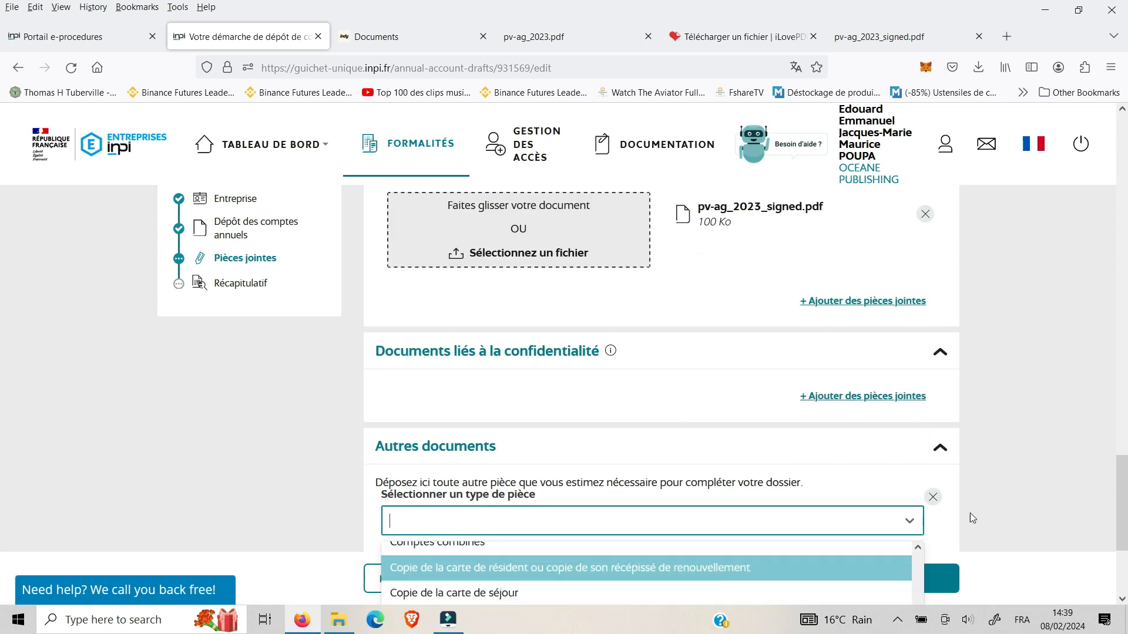
left_click(1069, 446)
scroll(1069, 447, "down", 3)
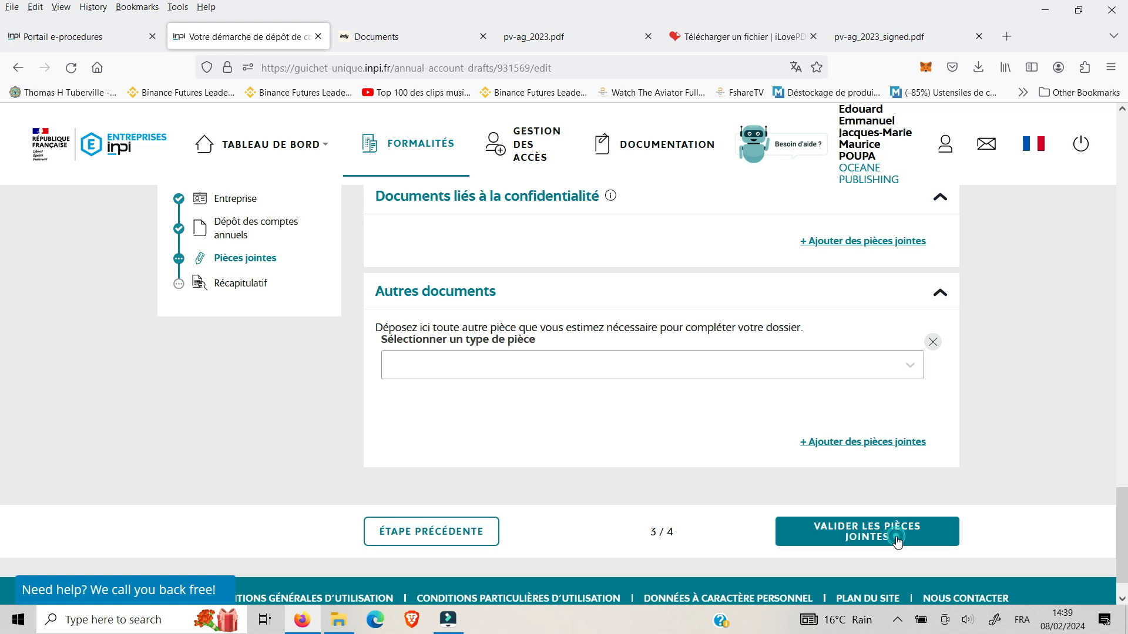
left_click(893, 540)
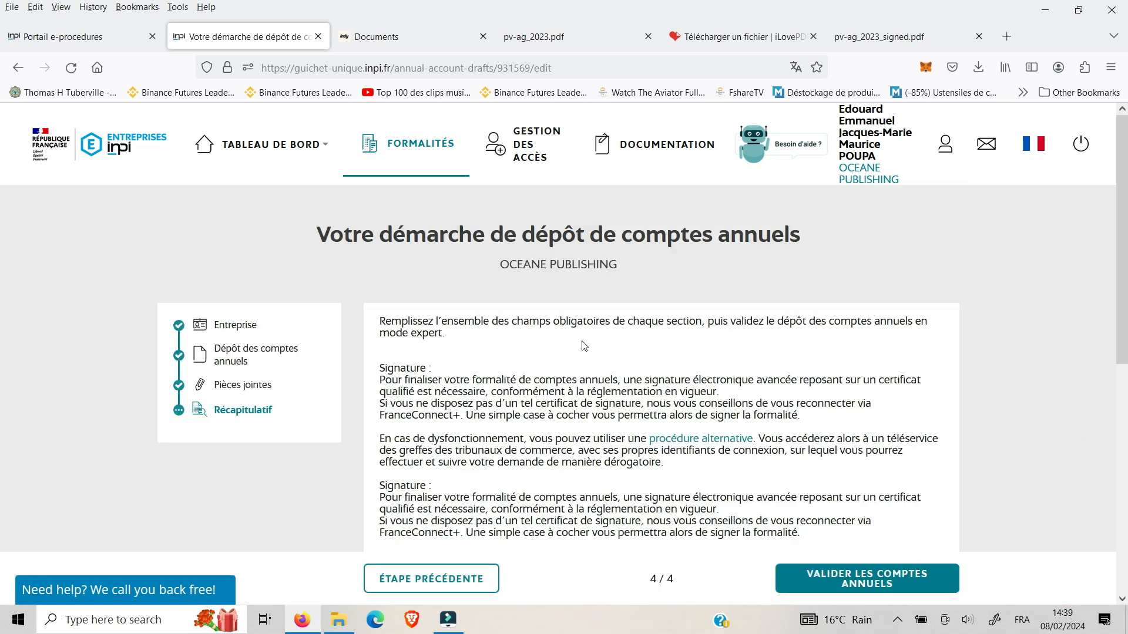
- Review the Entreprise, Détail des comptes annuels and Pièces jointes details in the Récapitulatif, then validate the annual accounts
scroll(713, 344, "down", 5)
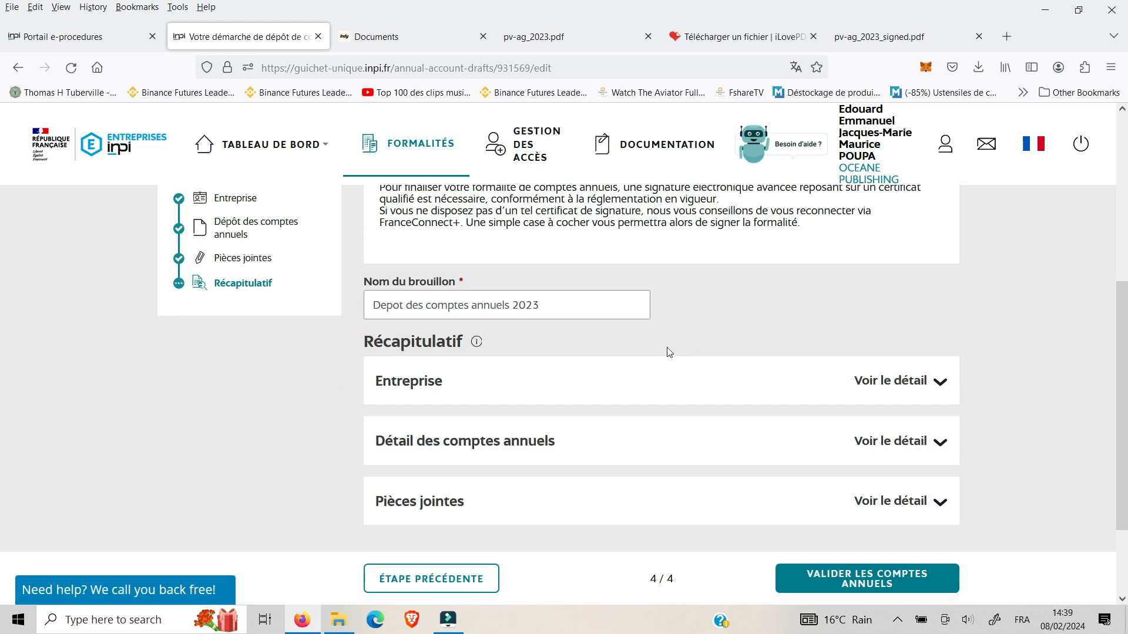
left_click(783, 369)
scroll(785, 371, "down", 7)
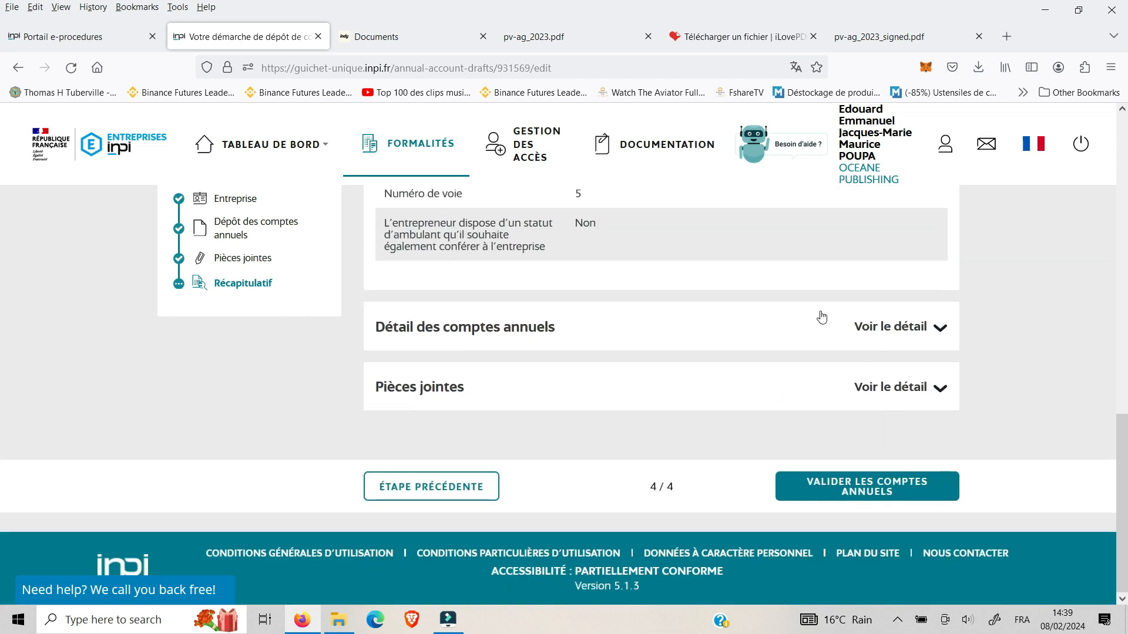
left_click(821, 317)
scroll(811, 335, "down", 7)
left_click(788, 391)
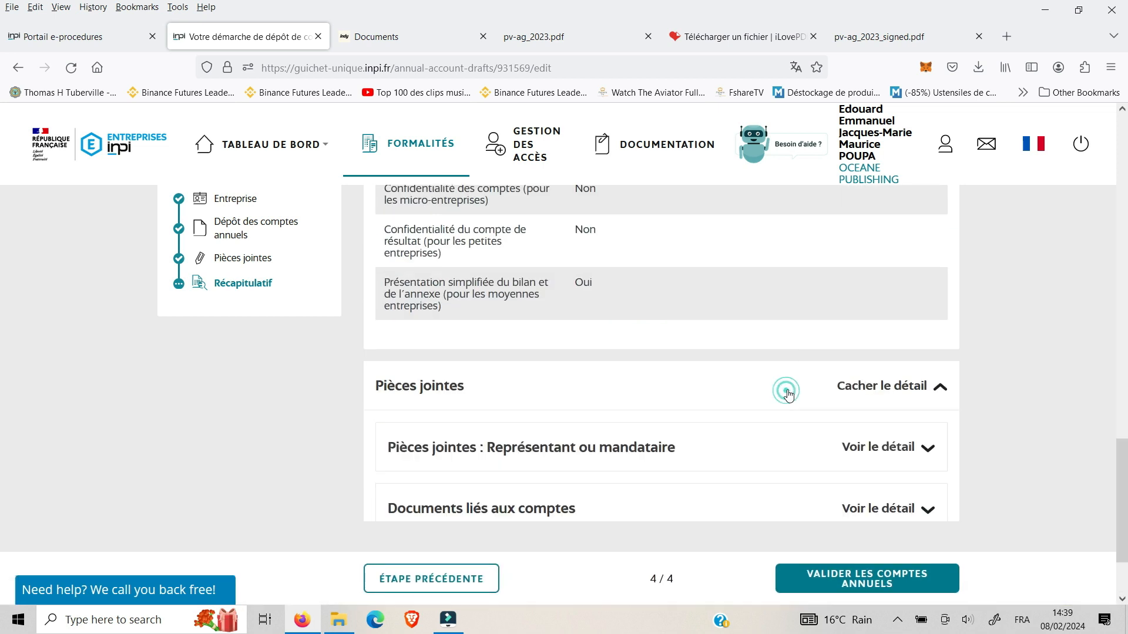
scroll(789, 394, "down", 3)
left_click(851, 491)
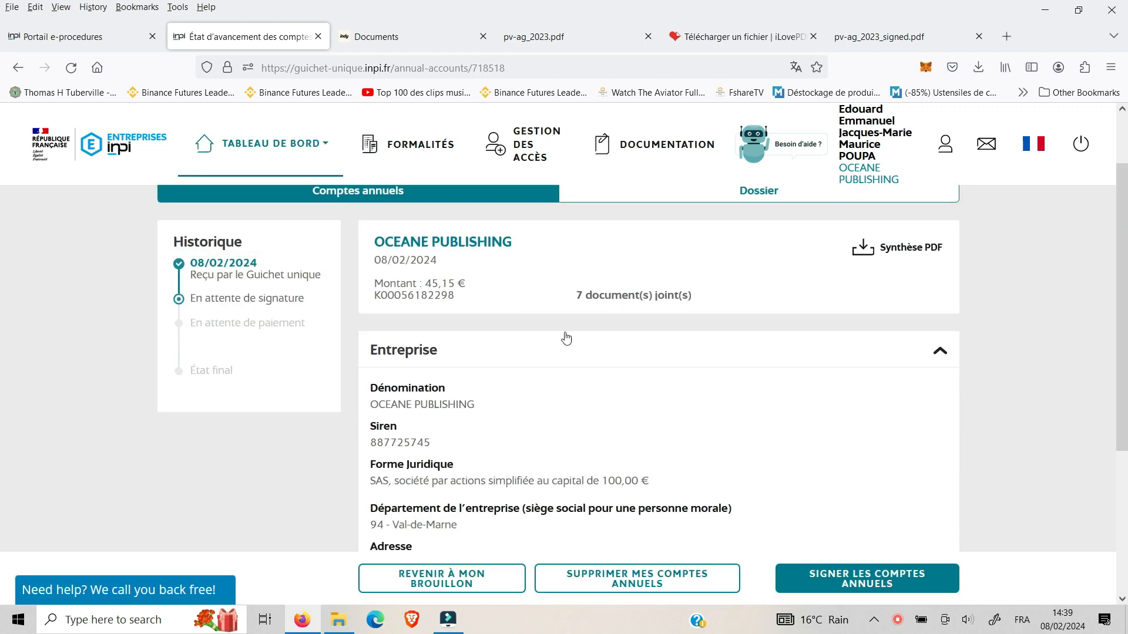
- Check the filing's amount and company details, then open and read the signature page for the annual accounts
left_click_drag(427, 285, 466, 281)
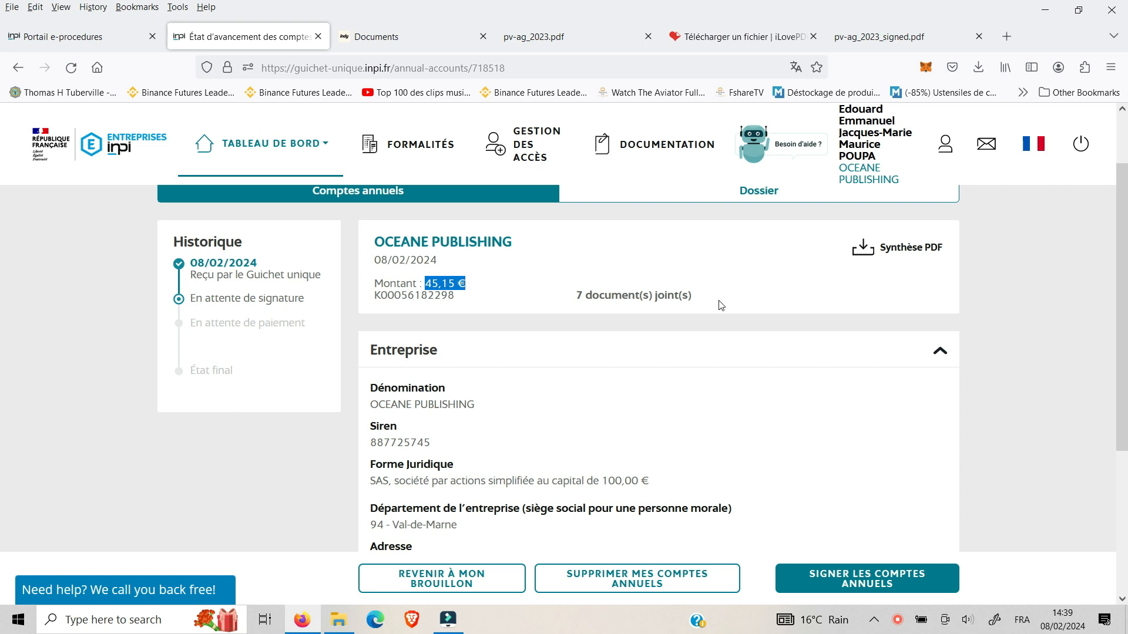
scroll(719, 302, "down", 2)
scroll(719, 301, "down", 3)
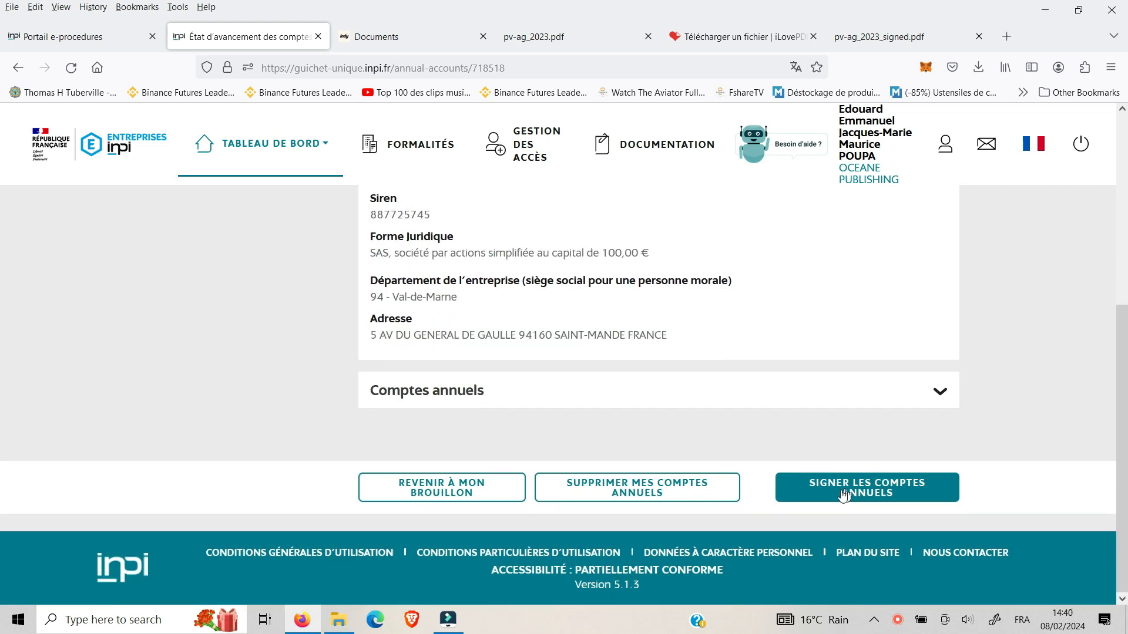
left_click(842, 496)
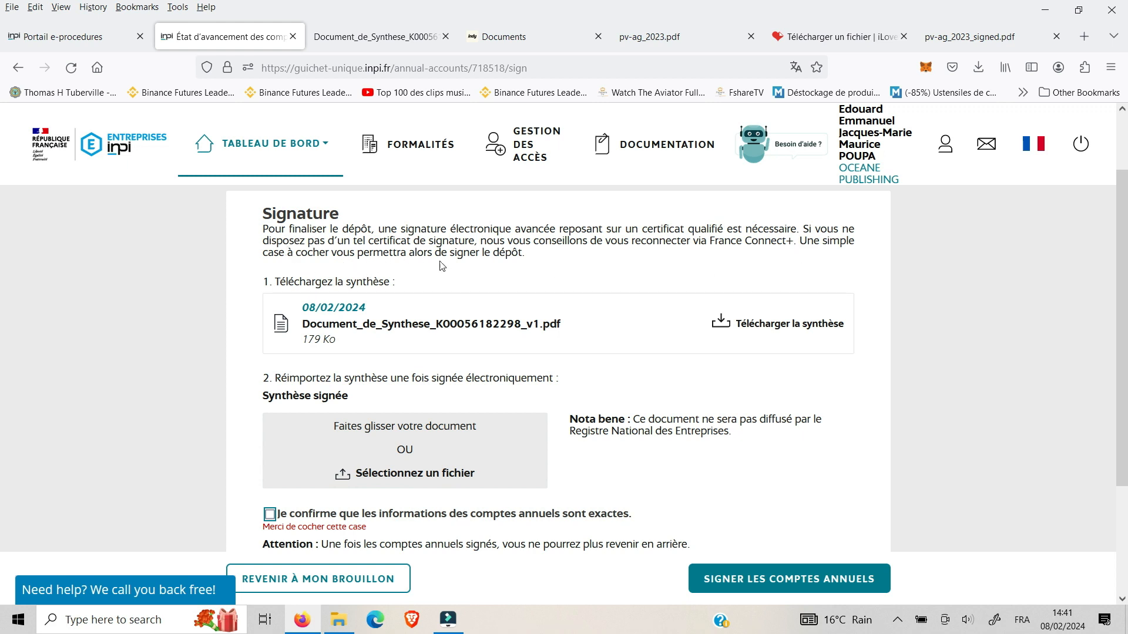
scroll(542, 263, "down", 3)
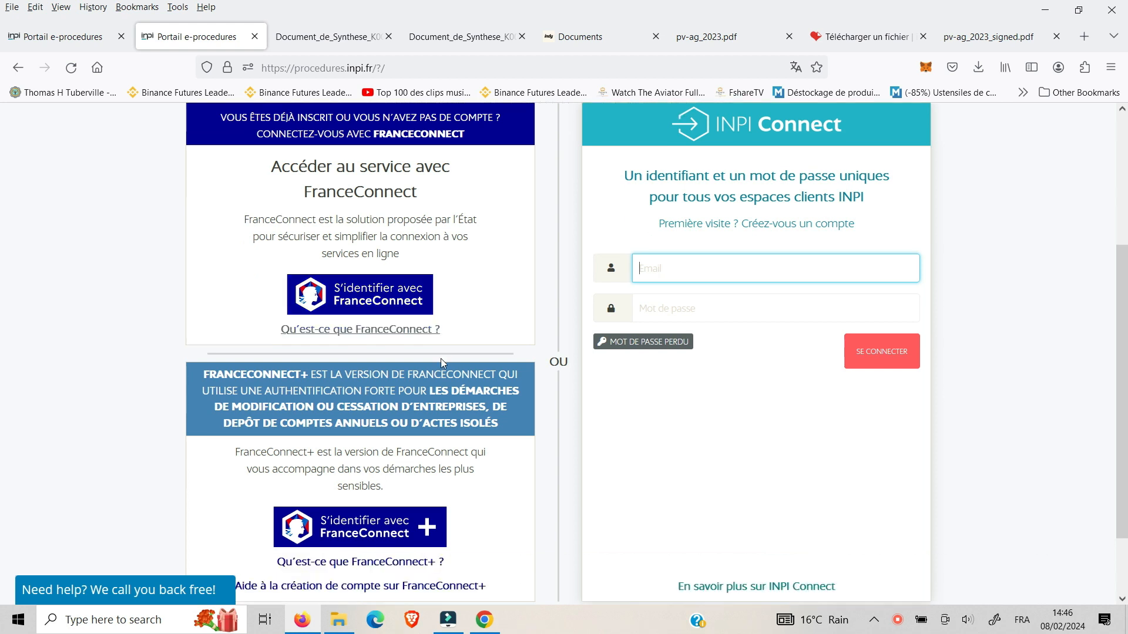
- Start signing in to the INPI portal through FranceConnect+ with L'Identité Numérique La Poste, going to the mobile number entry
scroll(355, 342, "down", 3)
left_click(385, 449)
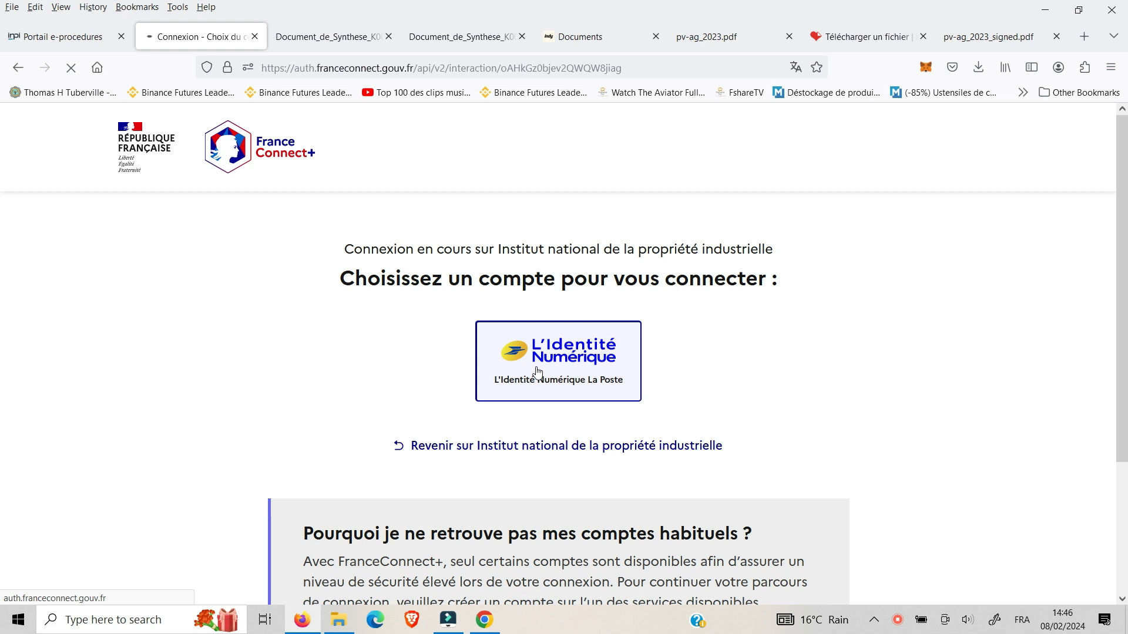
left_click(538, 371)
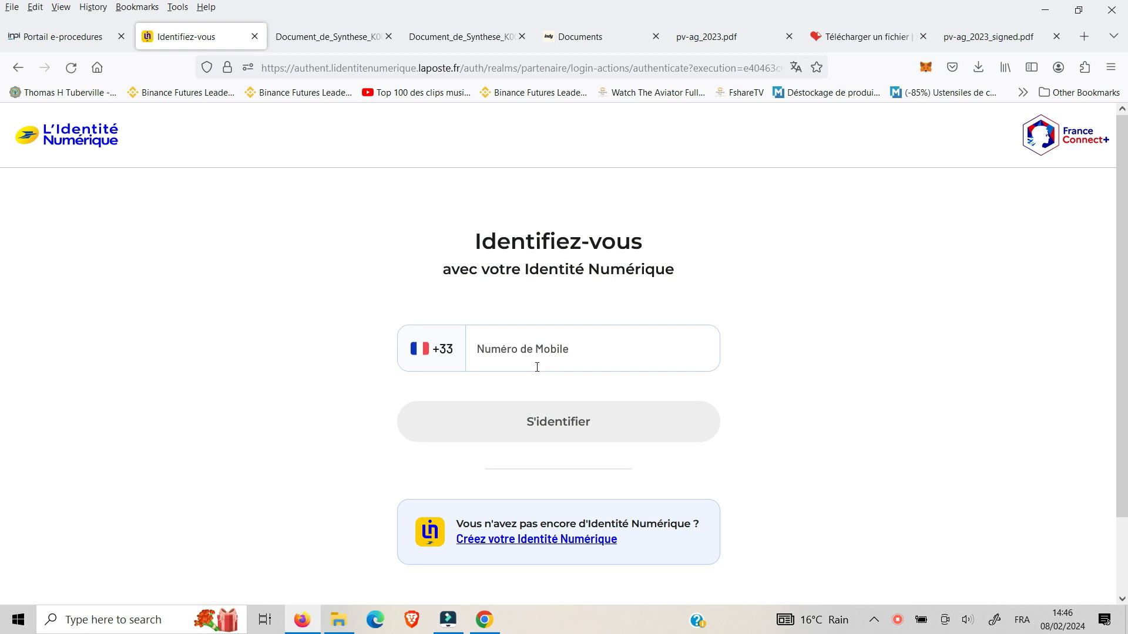
left_click(589, 328)
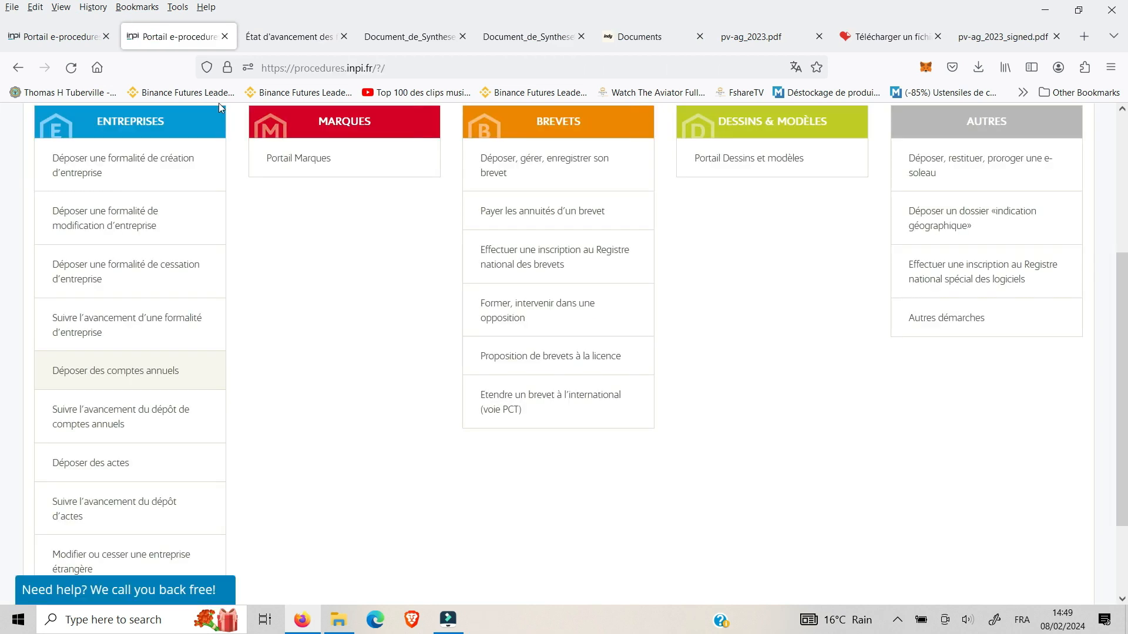
- Go to annual accounts filing progress, open OCEANE PUBLISHING's filing awaiting signature, and proceed to its signature page
left_click(139, 425)
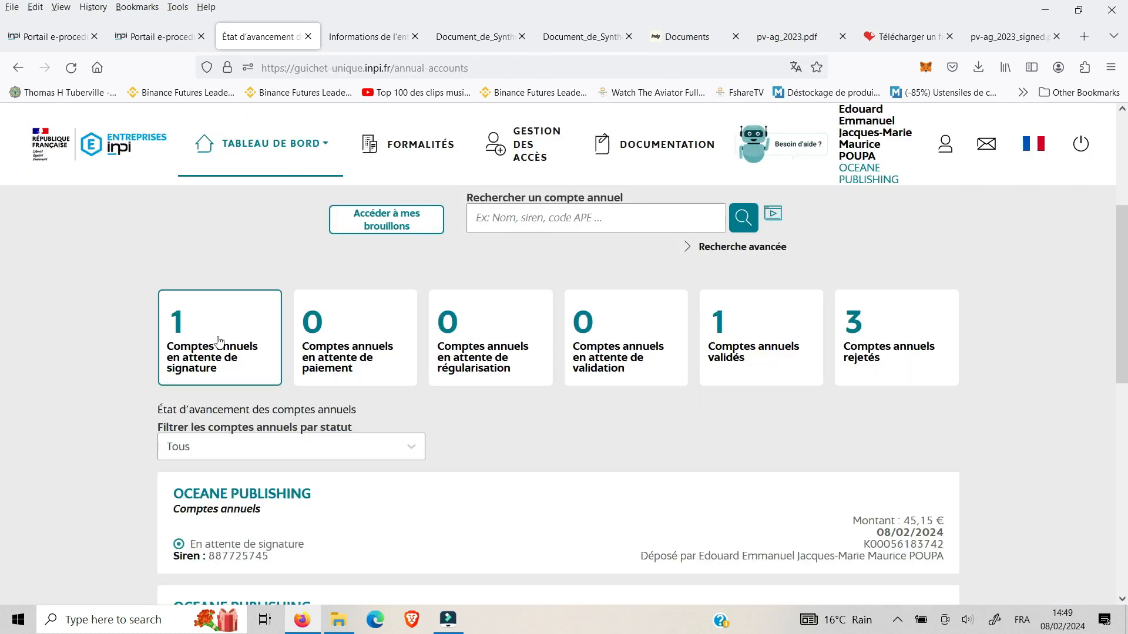
left_click(271, 352)
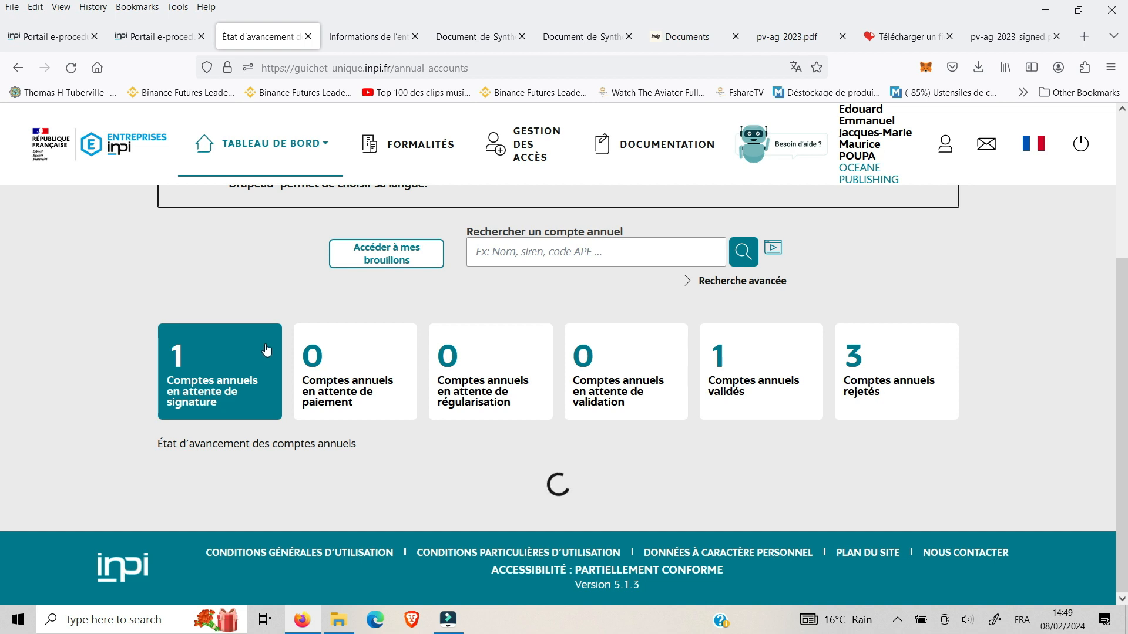
left_click(356, 448)
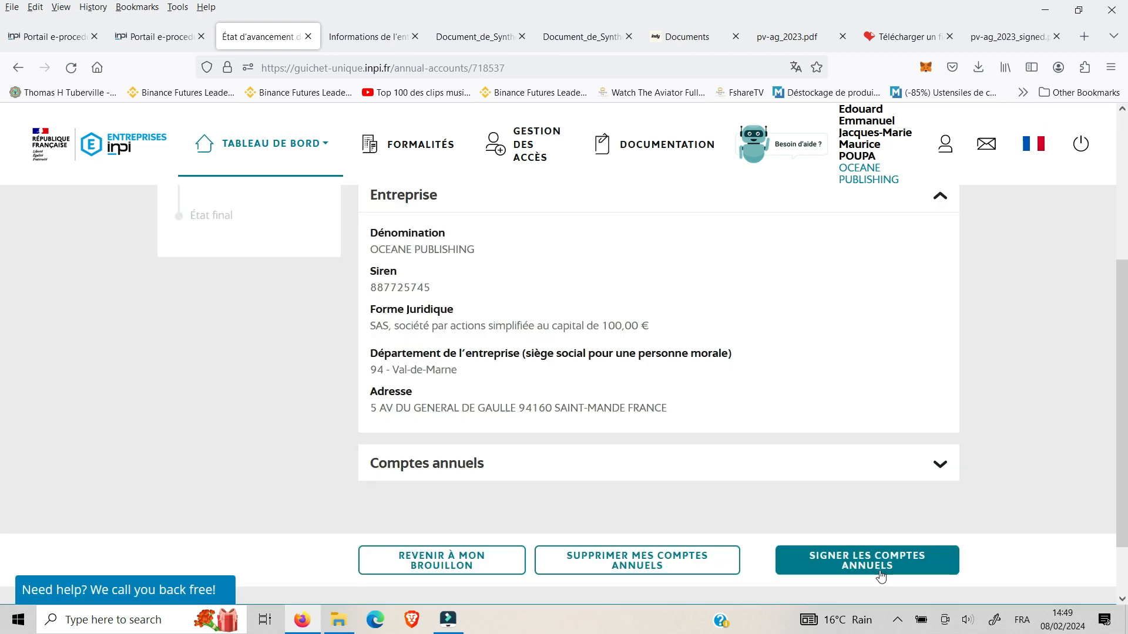
left_click(882, 578)
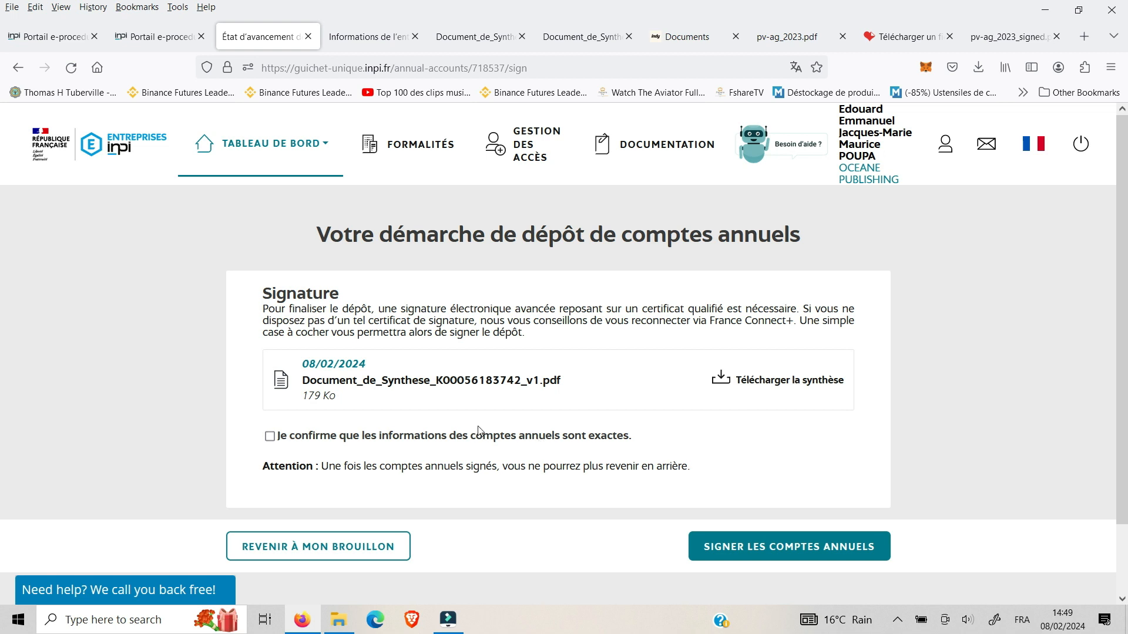
- Download the synthesis PDF, confirm that the annual accounts information is accurate, and sign the annual accounts
left_click(776, 380)
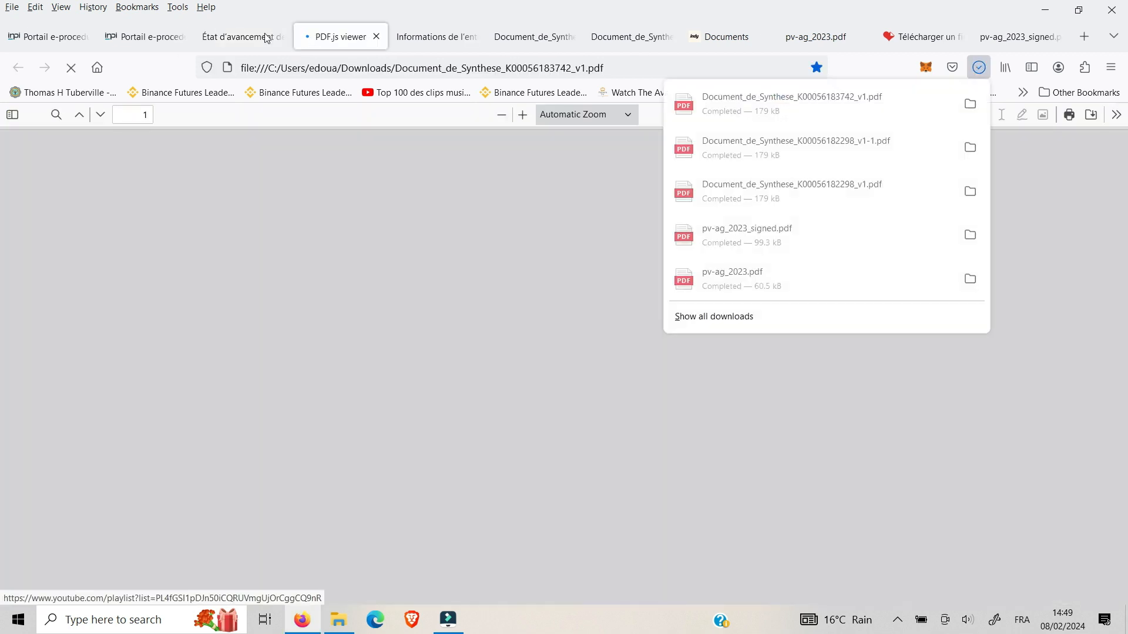
left_click(268, 37)
left_click(270, 436)
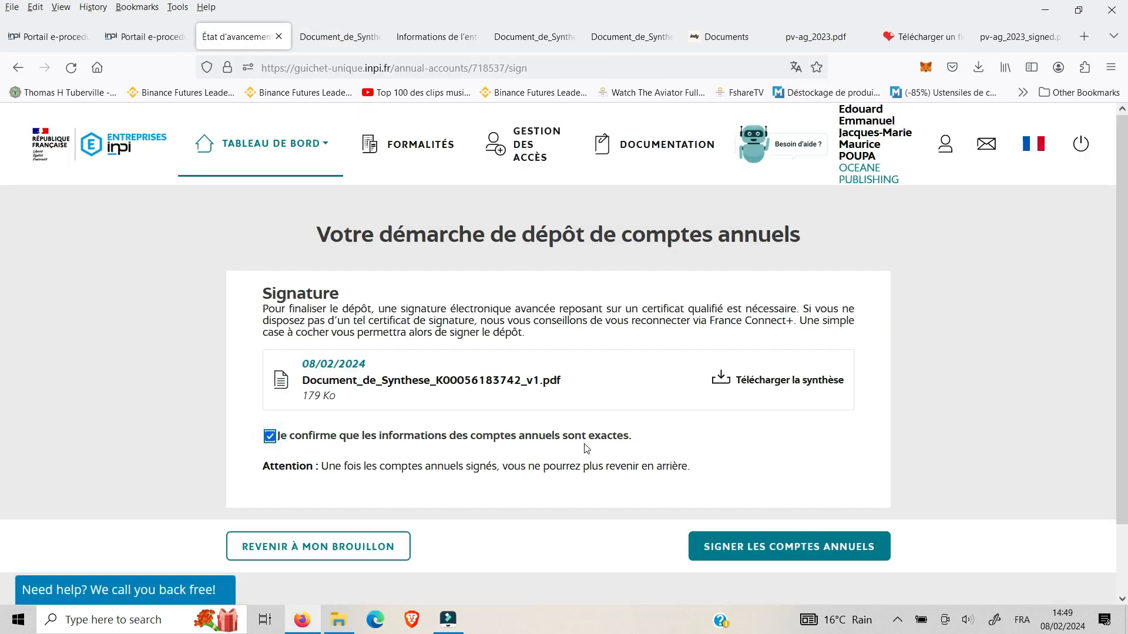
left_click(754, 544)
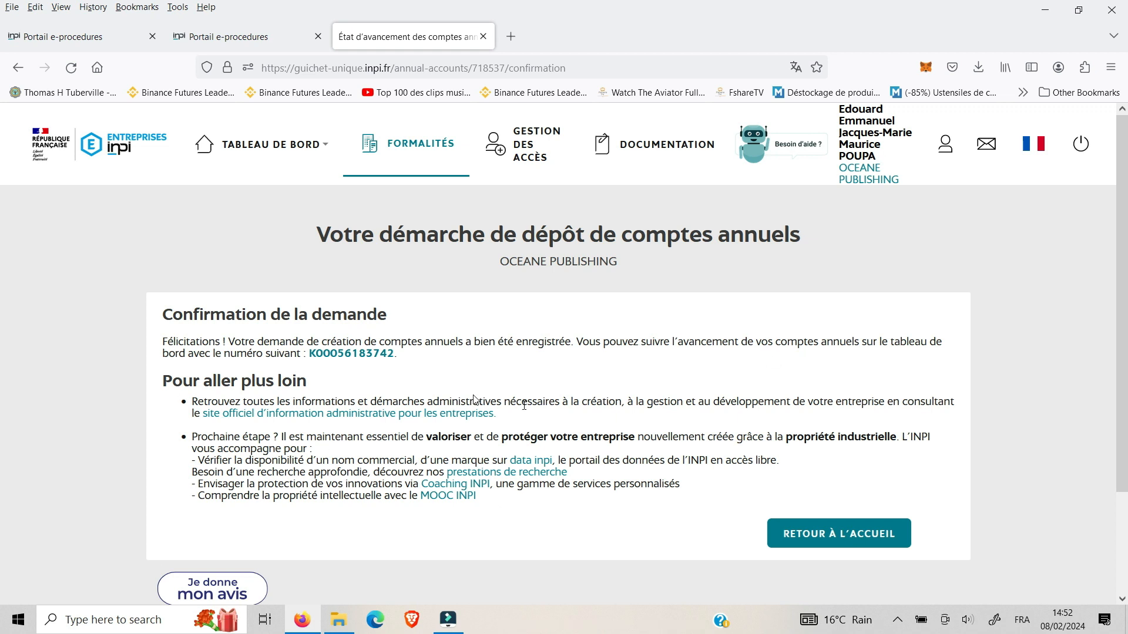
- Return to the annual accounts dashboard and check the status of OCEANE PUBLISHING's new filing
left_click(831, 545)
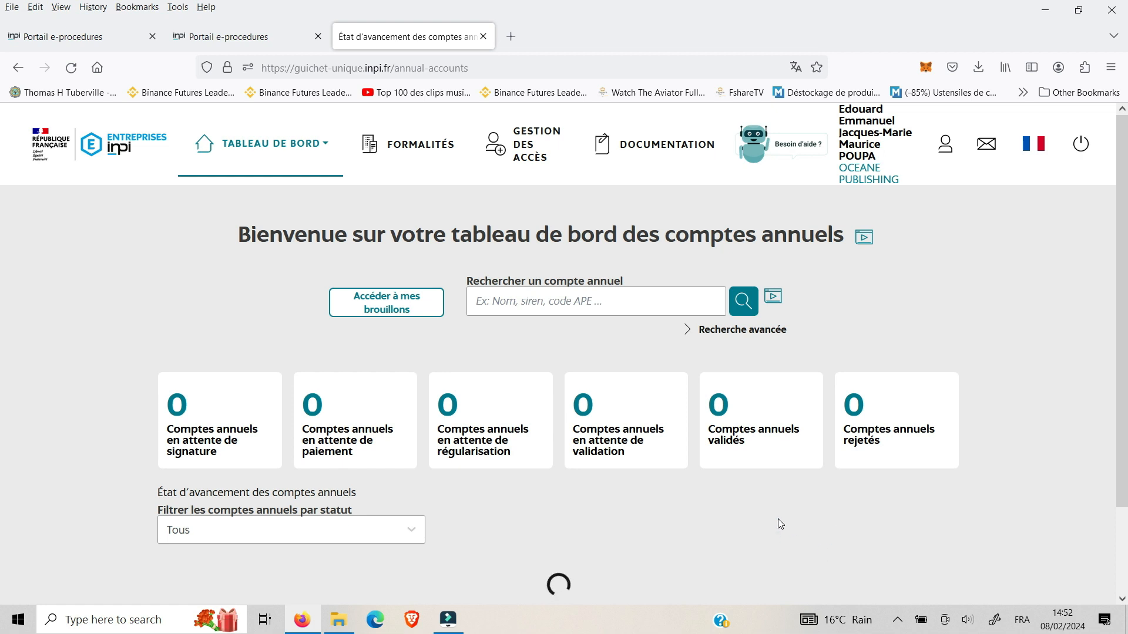
scroll(796, 441, "down", 2)
mouse_move(244, 151)
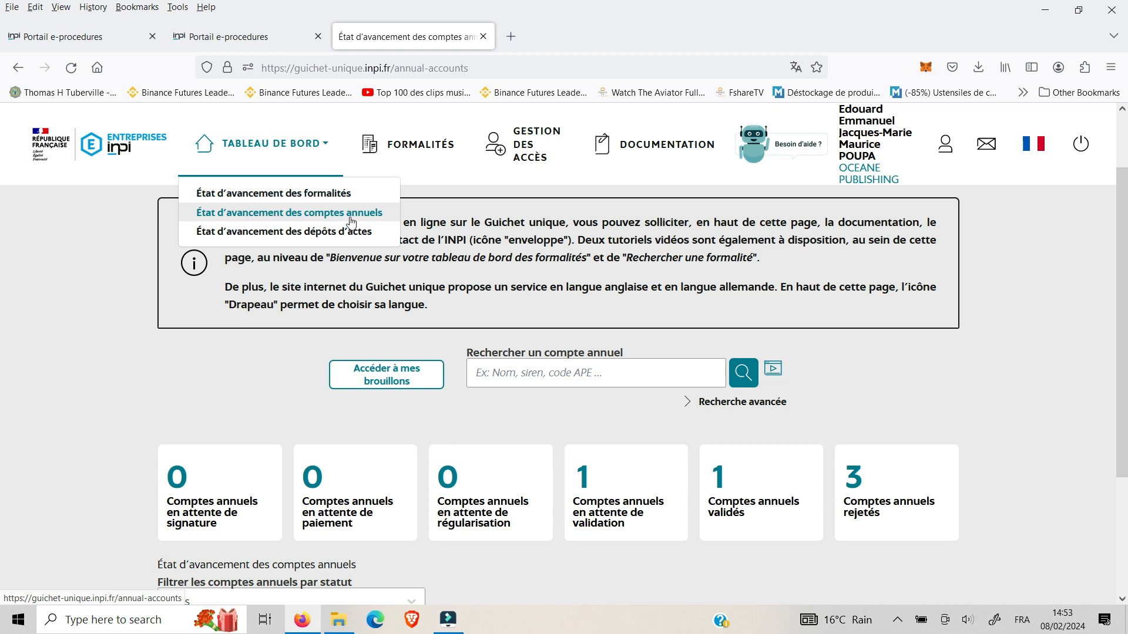
scroll(528, 400, "down", 1)
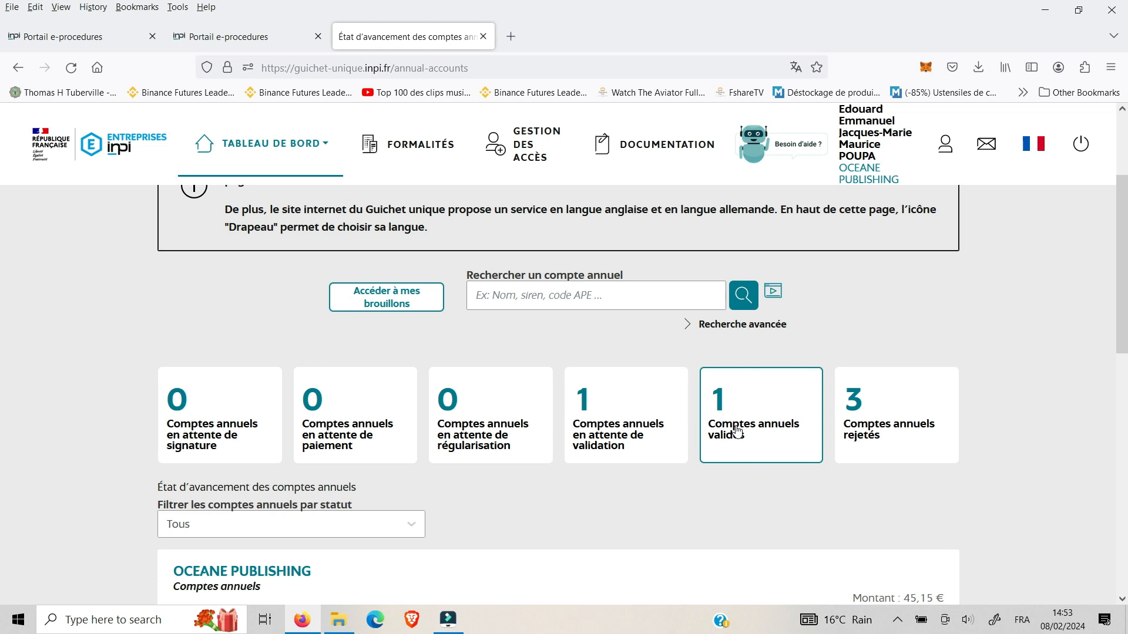
scroll(478, 404, "down", 4)
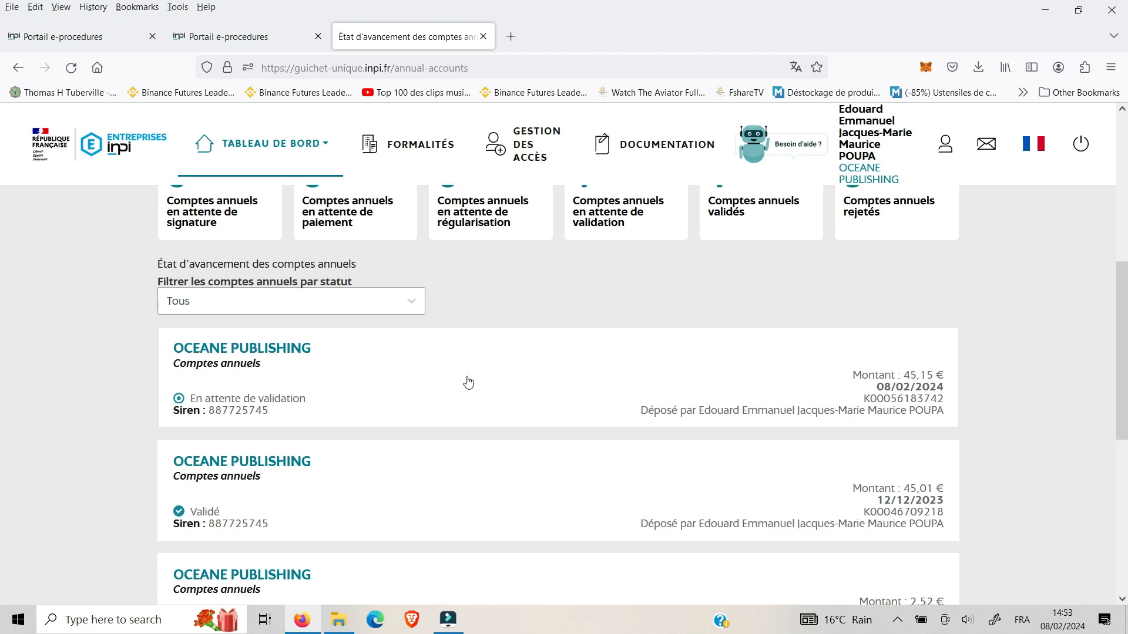
scroll(465, 382, "up", 4)
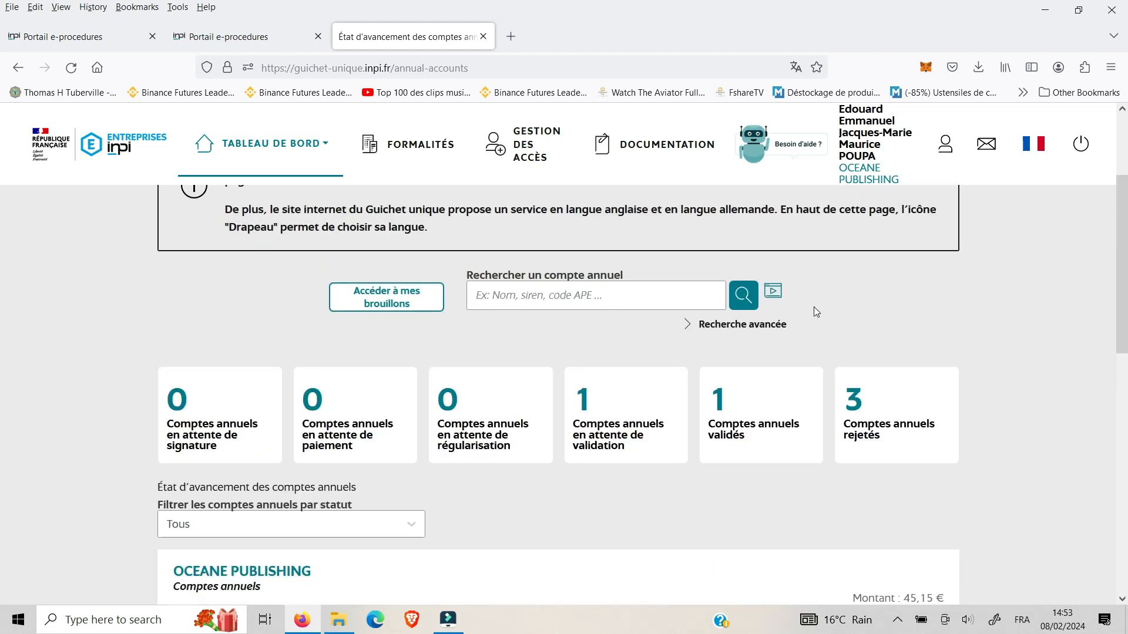